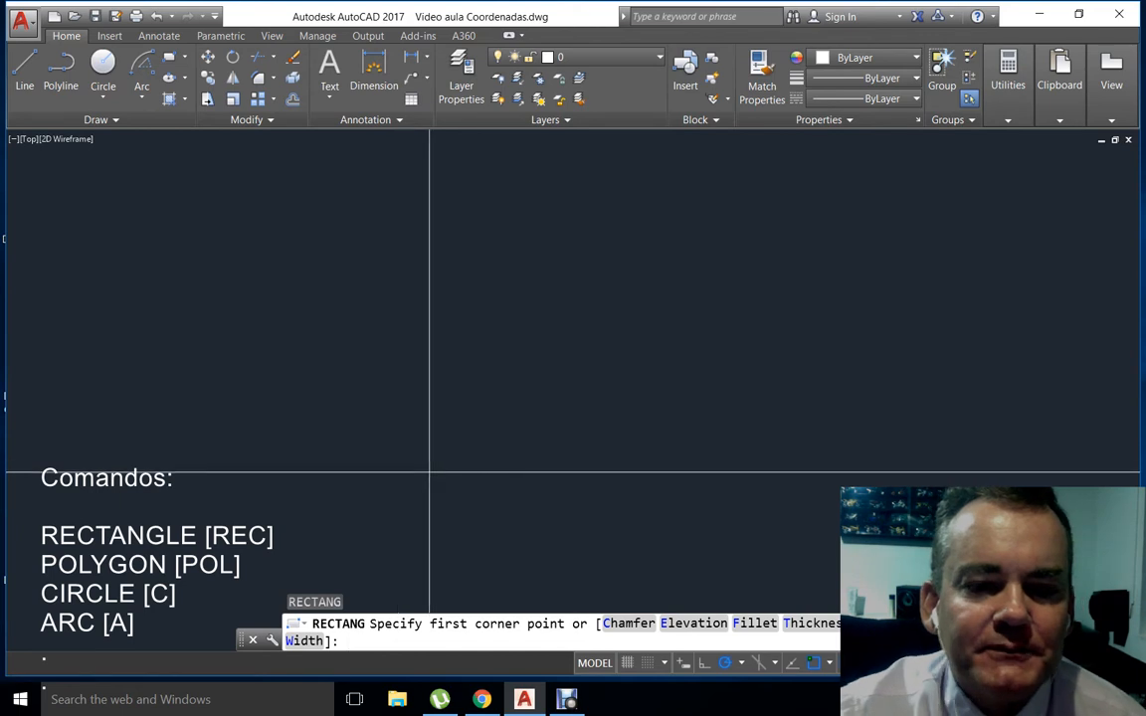
Draw two large overlapping rectangles in the empty drawing area by picking opposite corners
{"action": "left_click", "coordinate": [275, 238]}
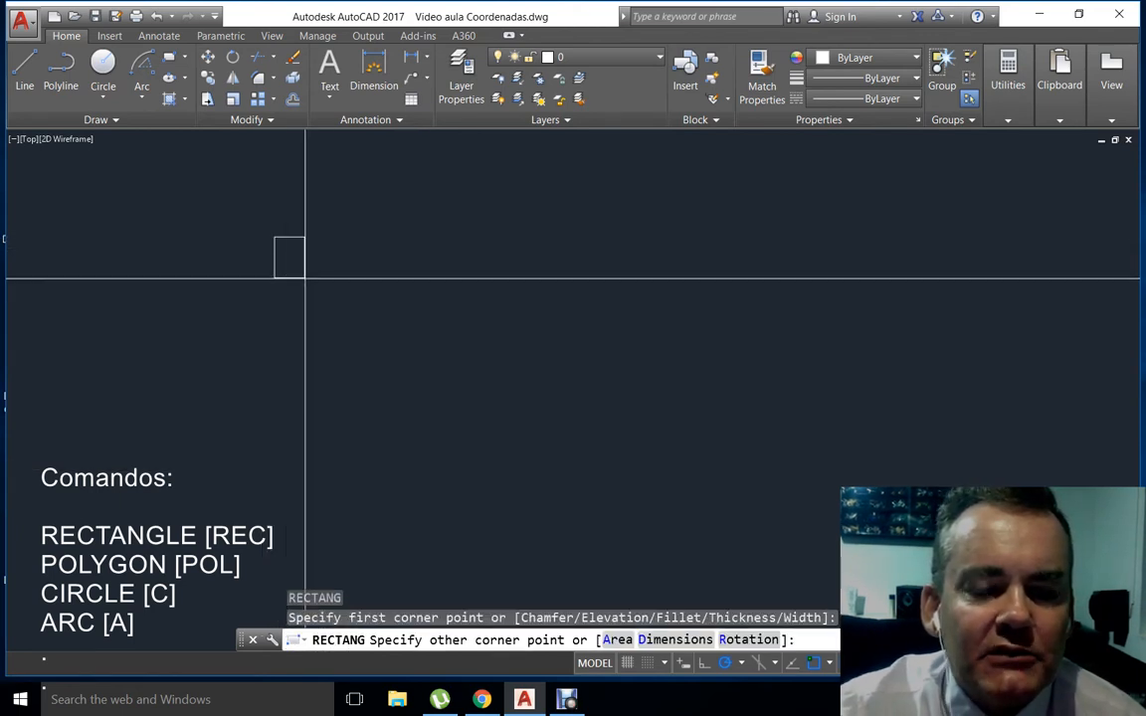
{"action": "left_click", "coordinate": [575, 453]}
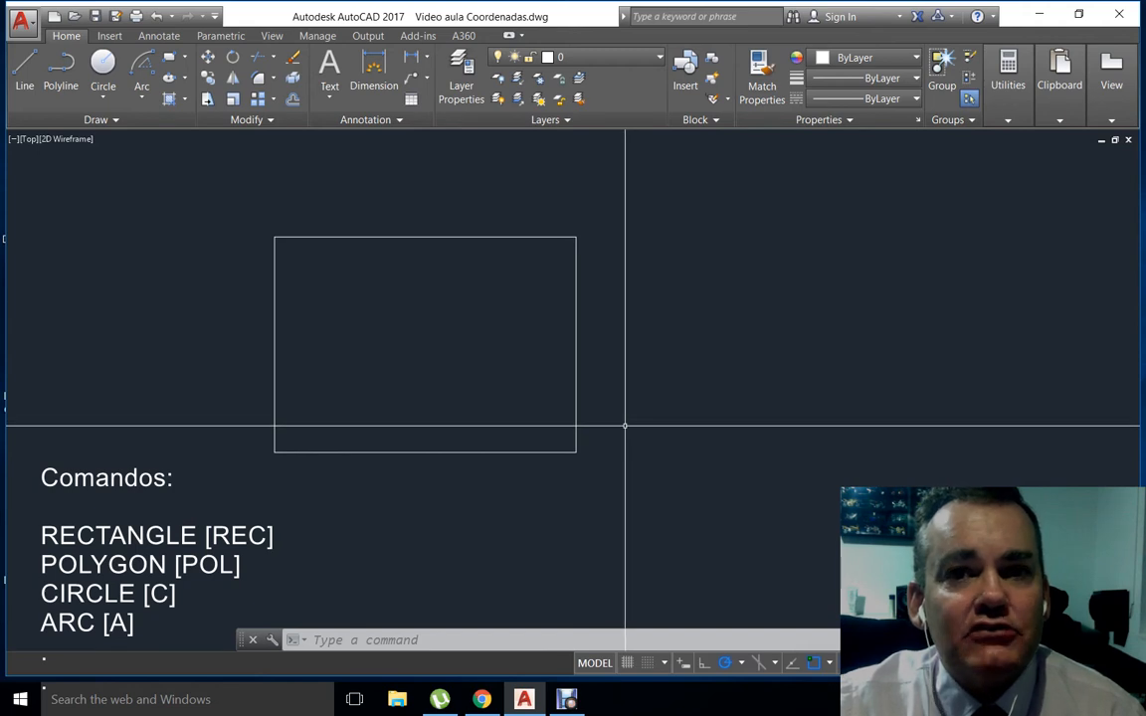
{"action": "type", "text": "rec"}
{"action": "key", "text": "Return"}
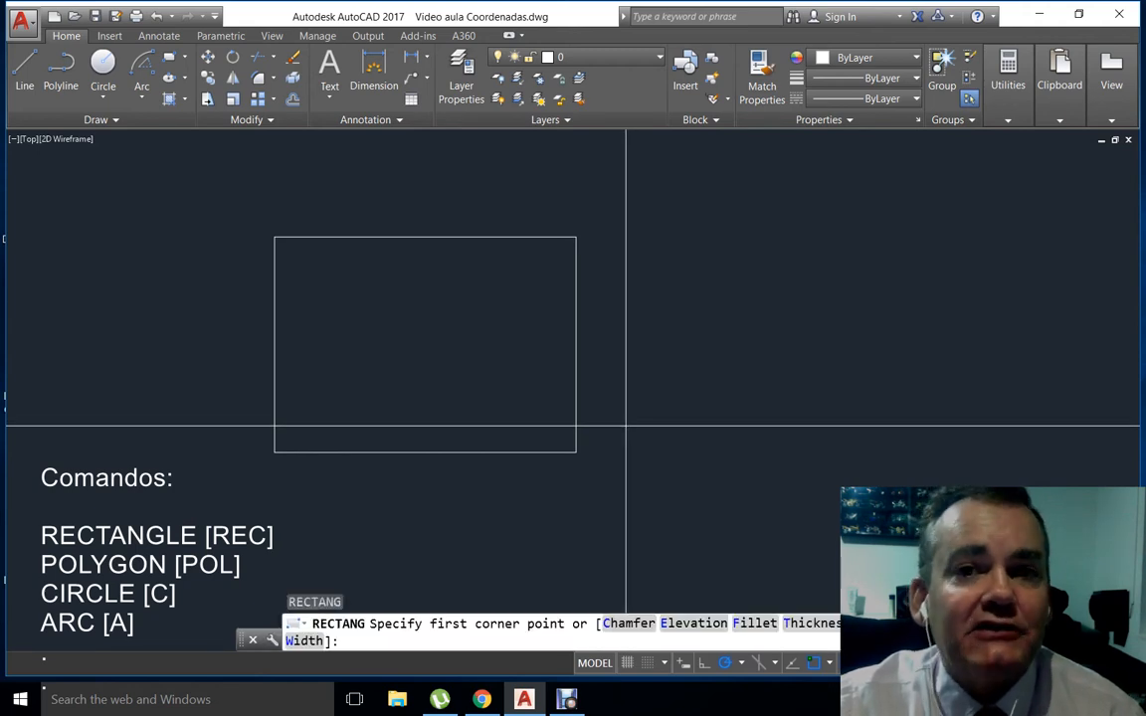
{"action": "left_click", "coordinate": [327, 216]}
{"action": "left_click", "coordinate": [645, 486]}
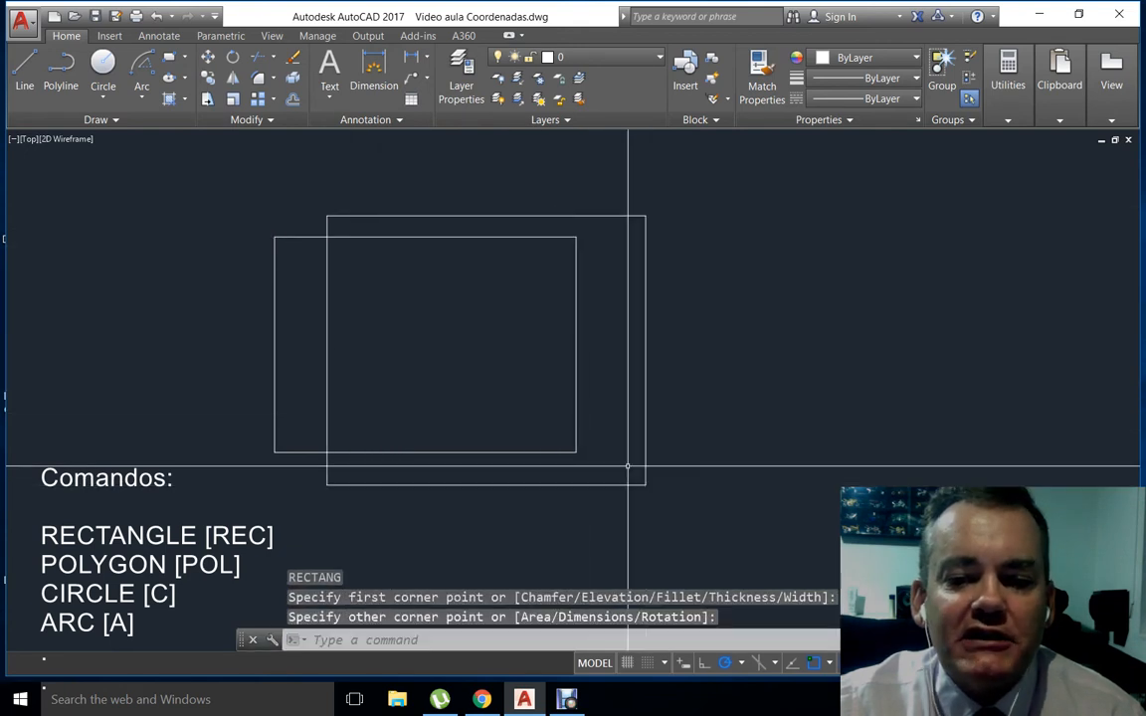
Add a wide rectangle across the two existing ones and a narrow upright rectangle overlapping their upper edges
{"action": "key", "text": "Return"}
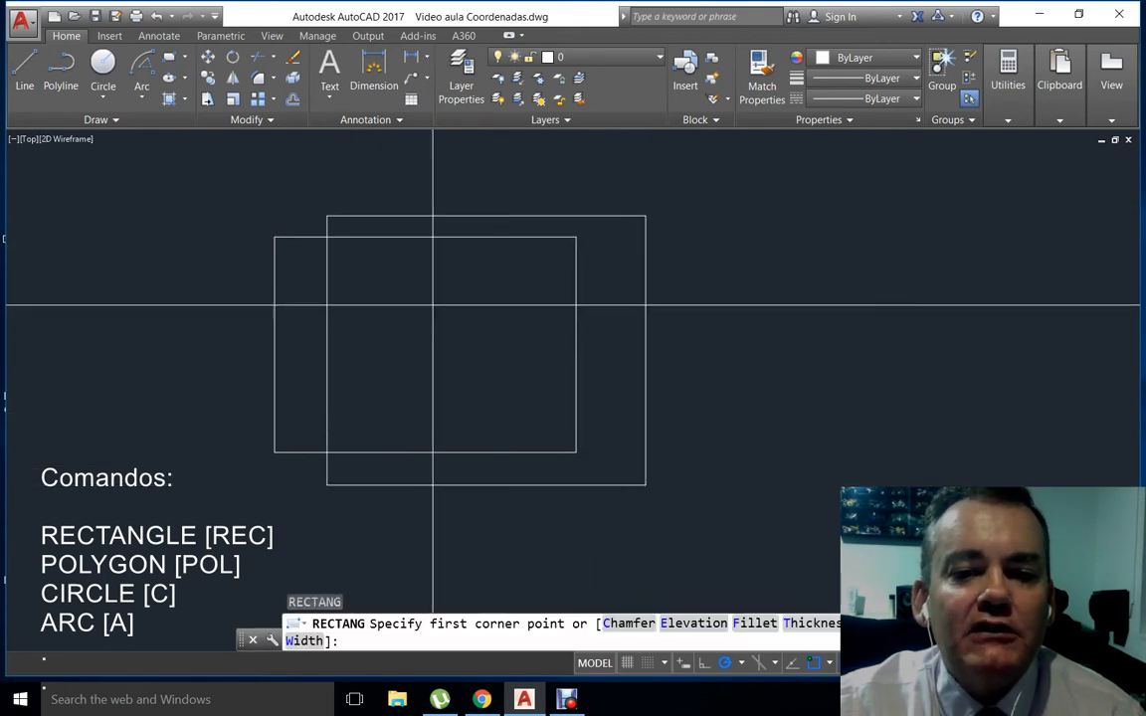
{"action": "left_click", "coordinate": [370, 295]}
{"action": "left_click", "coordinate": [686, 432]}
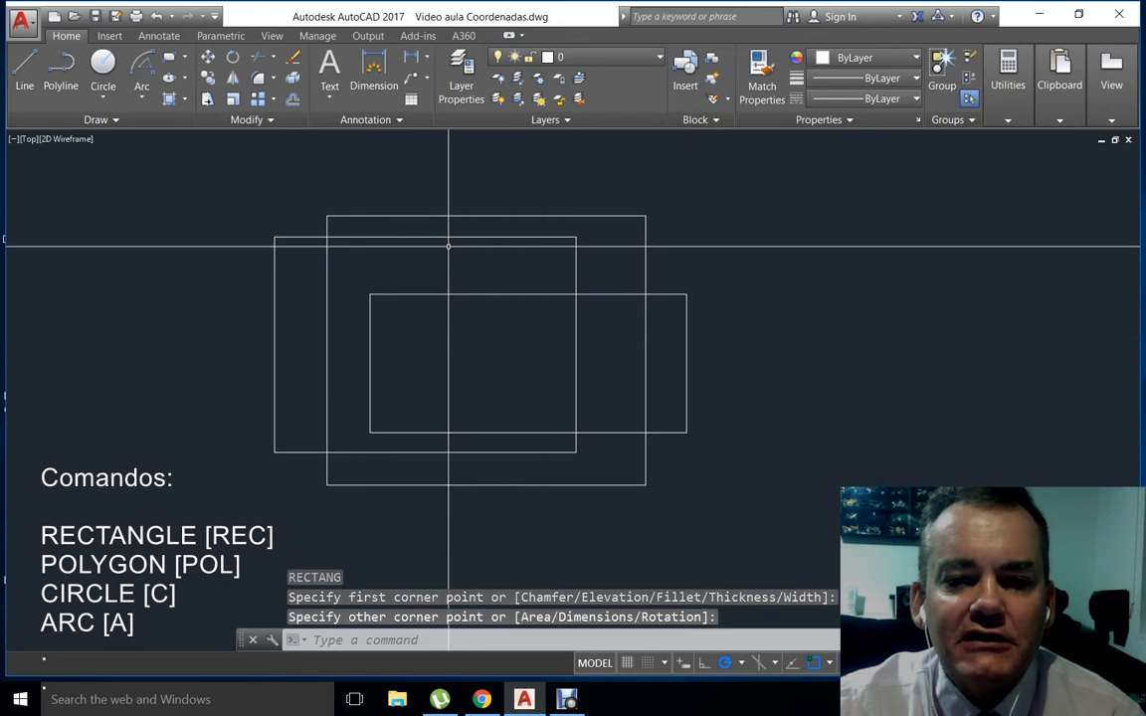
{"action": "key", "text": "Return"}
{"action": "left_click", "coordinate": [379, 179]}
{"action": "left_click", "coordinate": [491, 374]}
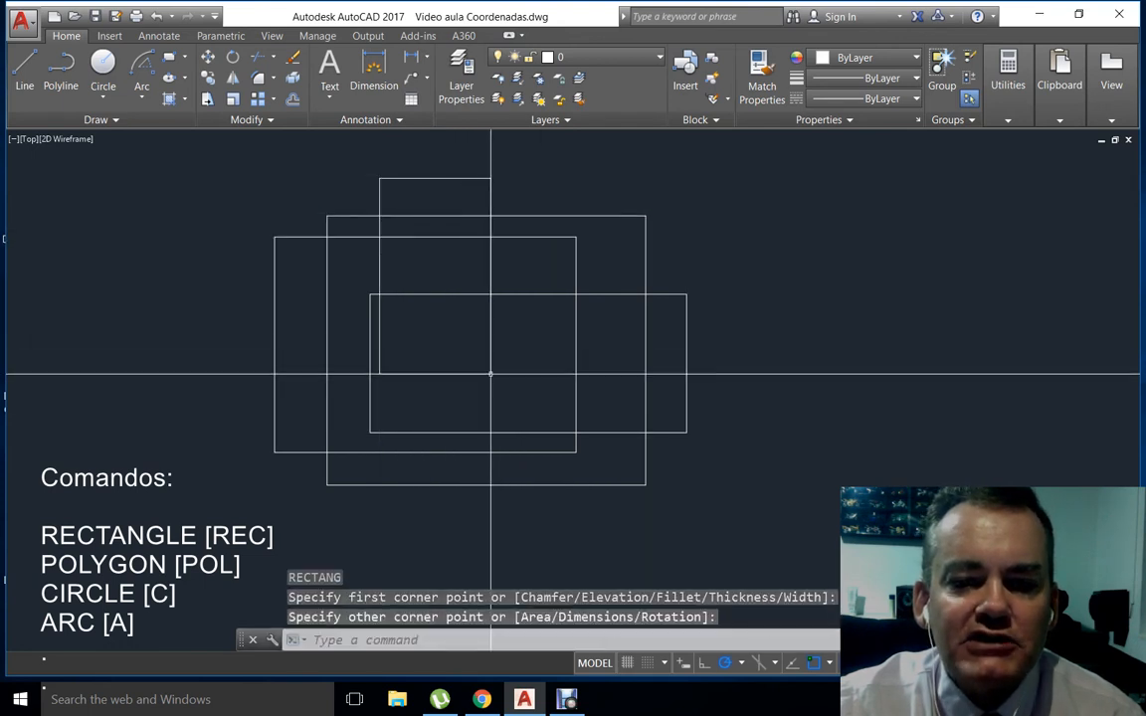
Draw a second upright rectangle beside the first narrow one, plus a long horizontal rectangle across the lower half of the group
{"action": "key", "text": "Return"}
{"action": "left_click", "coordinate": [510, 179]}
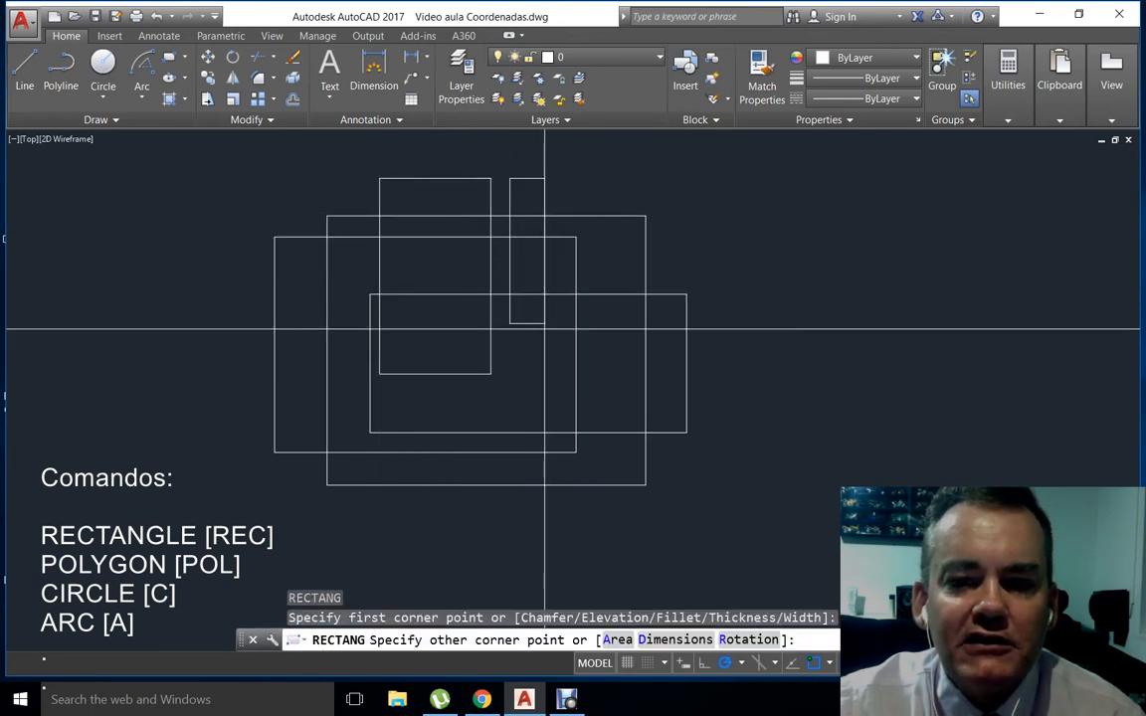
{"action": "left_click", "coordinate": [605, 387]}
{"action": "key", "text": "Return"}
{"action": "left_click", "coordinate": [205, 360]}
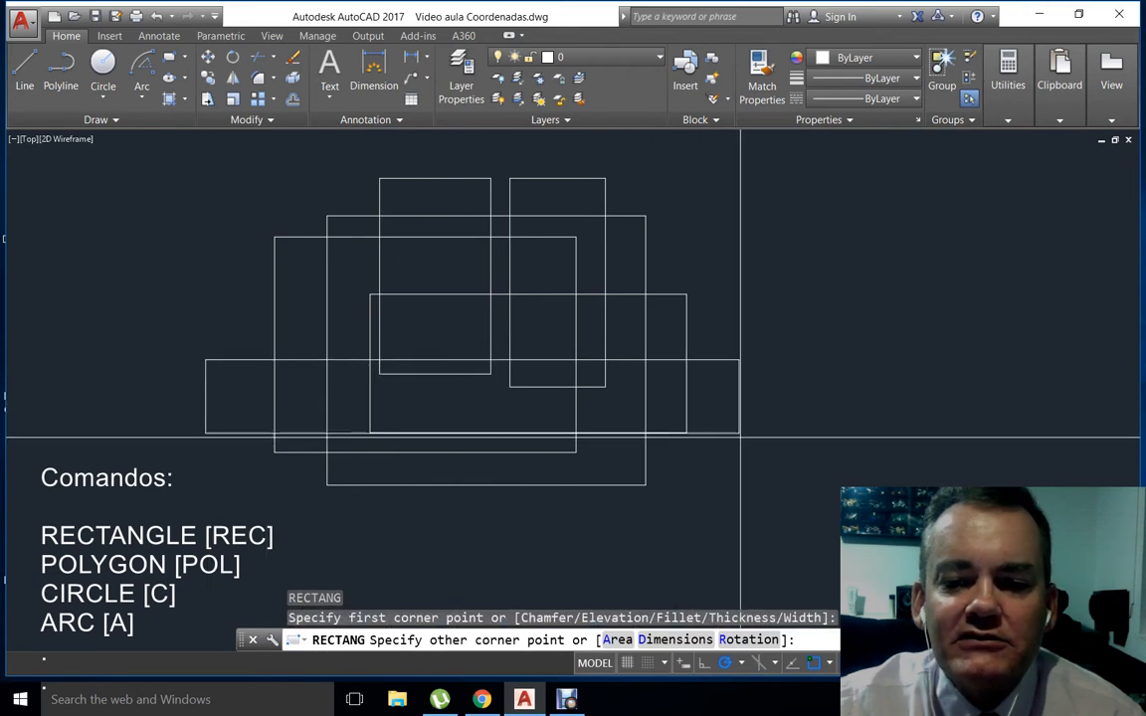
{"action": "left_click", "coordinate": [744, 459]}
Draw a long horizontal rectangle across the upper half and a tall one on the left side, starting from its lower corner
{"action": "key", "text": "Return"}
{"action": "left_click", "coordinate": [205, 218]}
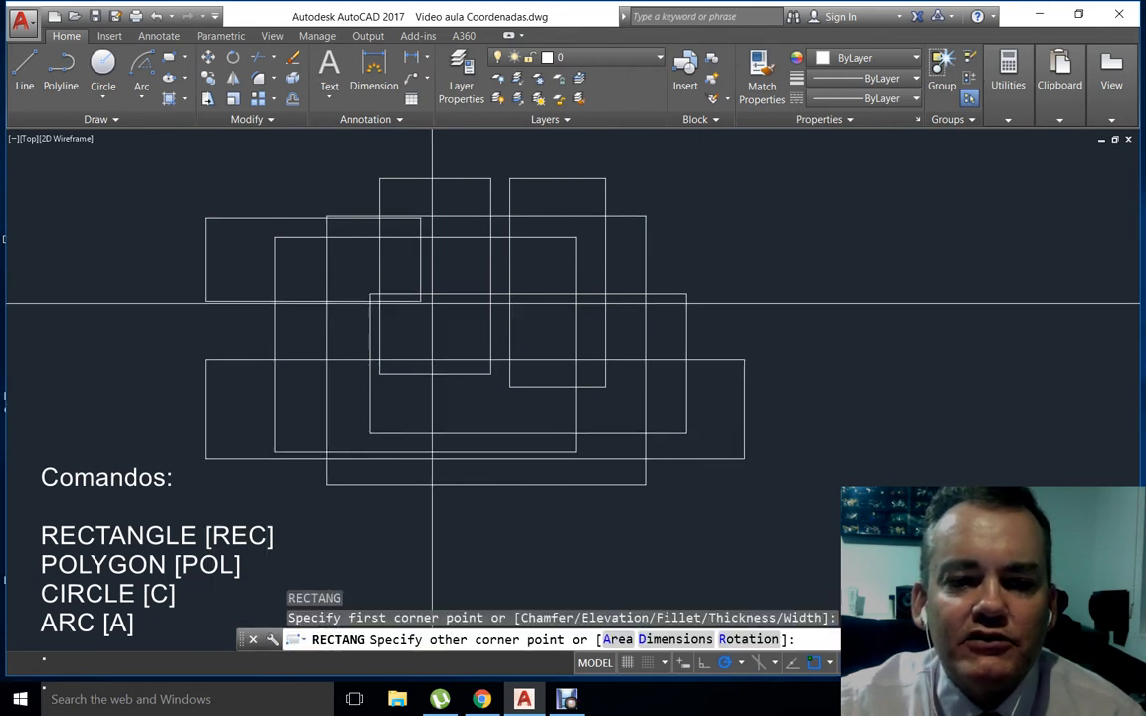
{"action": "left_click", "coordinate": [744, 329]}
{"action": "key", "text": "Return"}
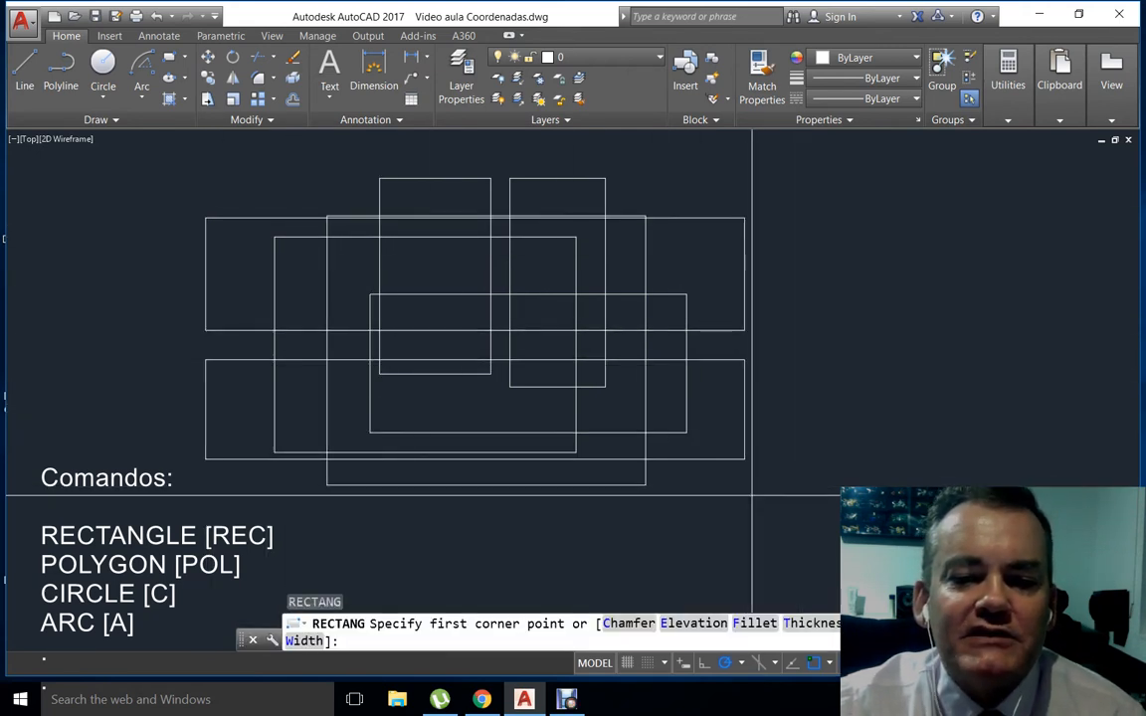
{"action": "key", "text": "Return"}
{"action": "left_click", "coordinate": [278, 519]}
{"action": "left_click", "coordinate": [449, 196]}
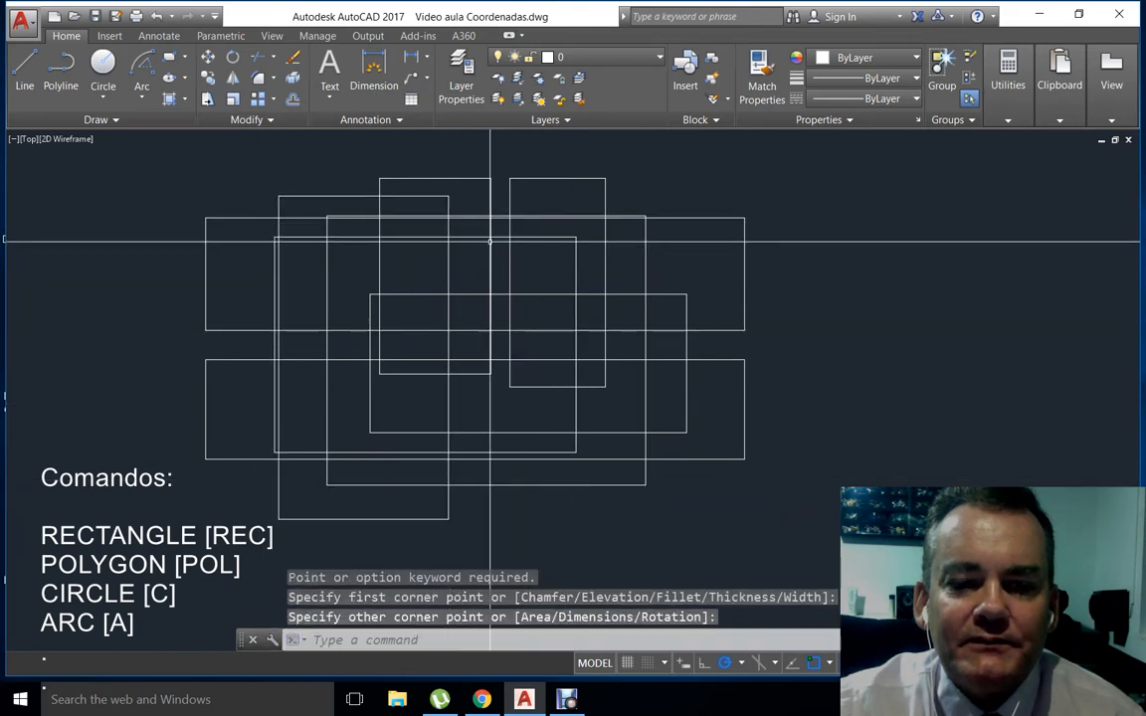
Draw a tall rectangle on the right side and a large one from the lower right corner up to the upper left
{"action": "key", "text": "Return"}
{"action": "left_click", "coordinate": [533, 513]}
{"action": "left_click", "coordinate": [625, 255]}
{"action": "key", "text": "Return"}
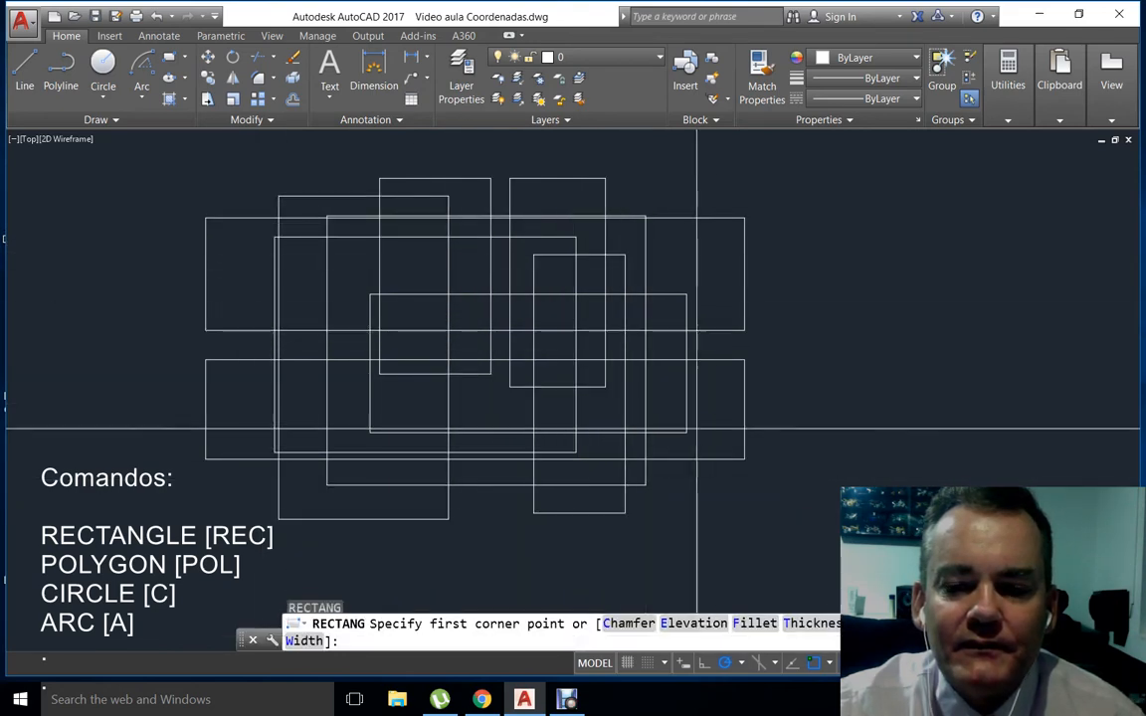
{"action": "left_click", "coordinate": [731, 525]}
{"action": "left_click", "coordinate": [350, 268]}
Draw a large rectangle spanning most of the group and a small narrow one at its centre, and end the Rectangle command
{"action": "key", "text": "Return"}
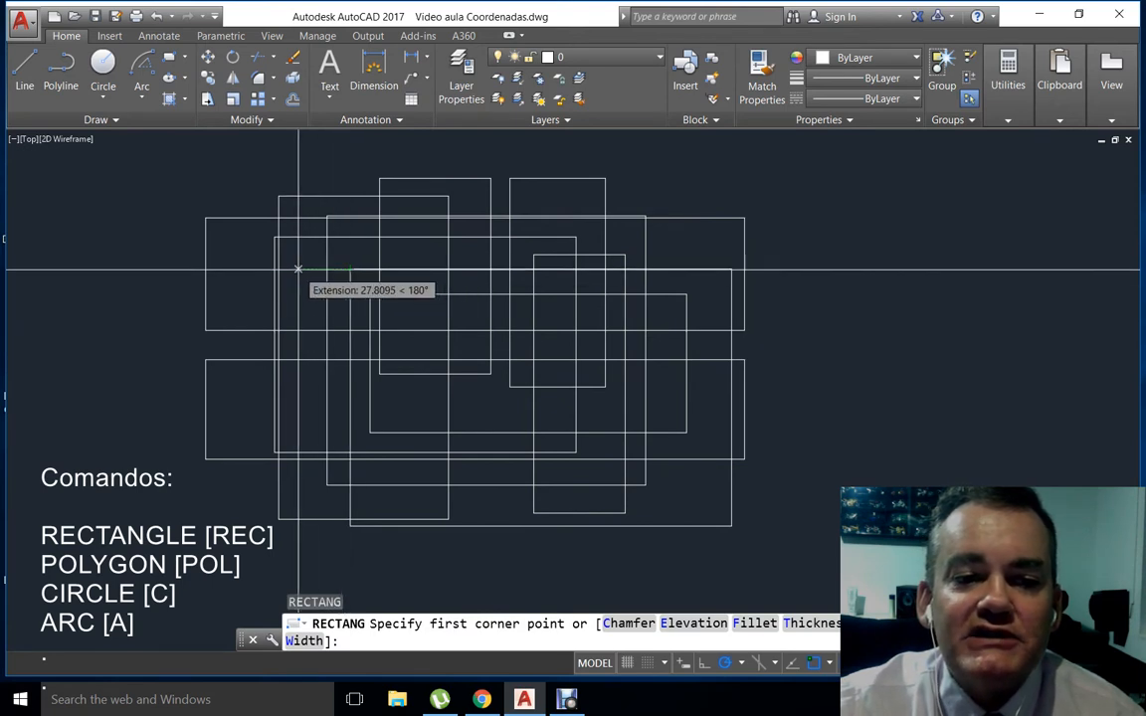
{"action": "key", "text": "Return"}
{"action": "left_click", "coordinate": [224, 505]}
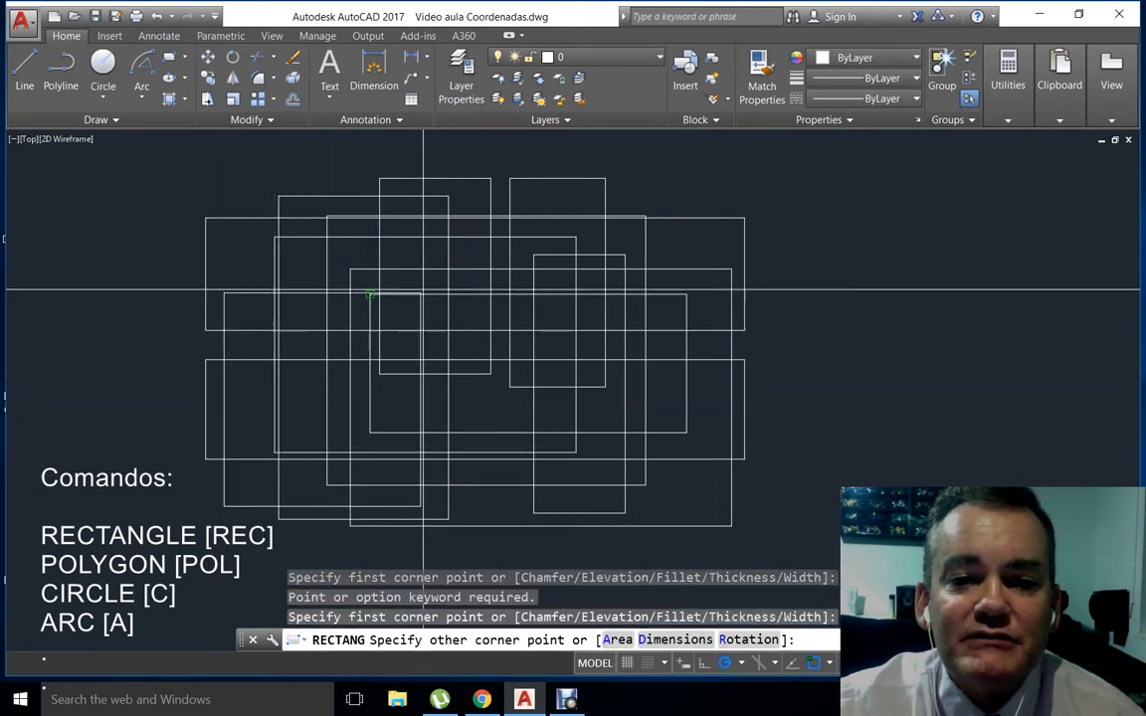
{"action": "left_click", "coordinate": [695, 169]}
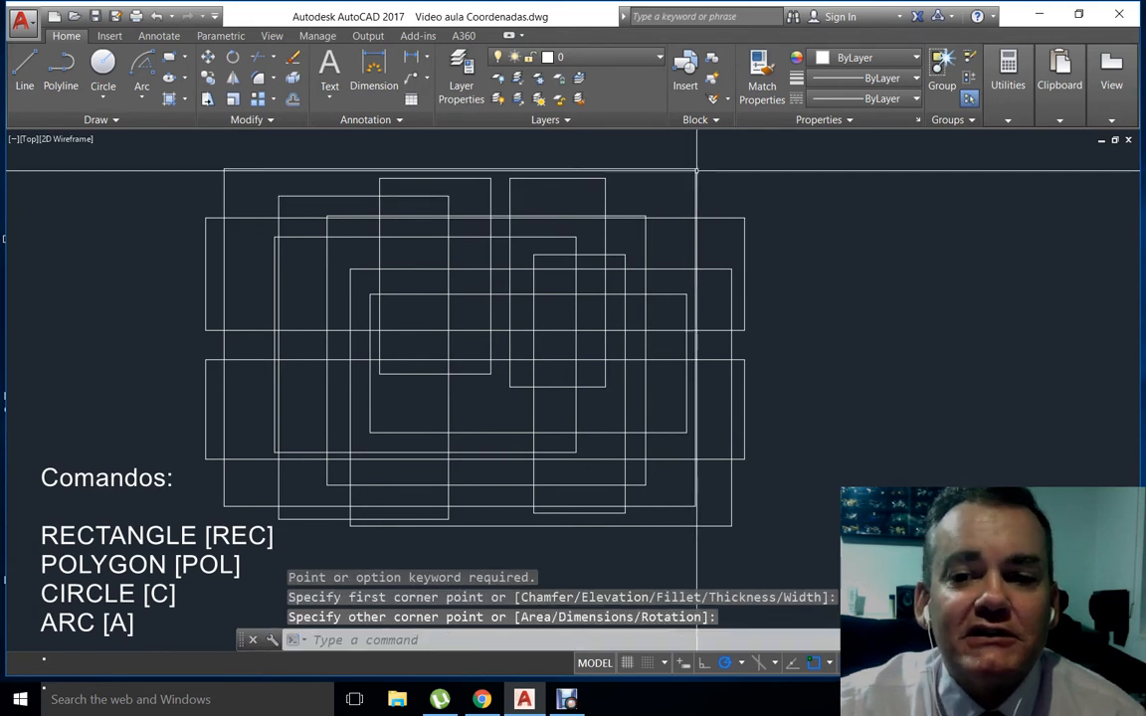
{"action": "key", "text": "Return"}
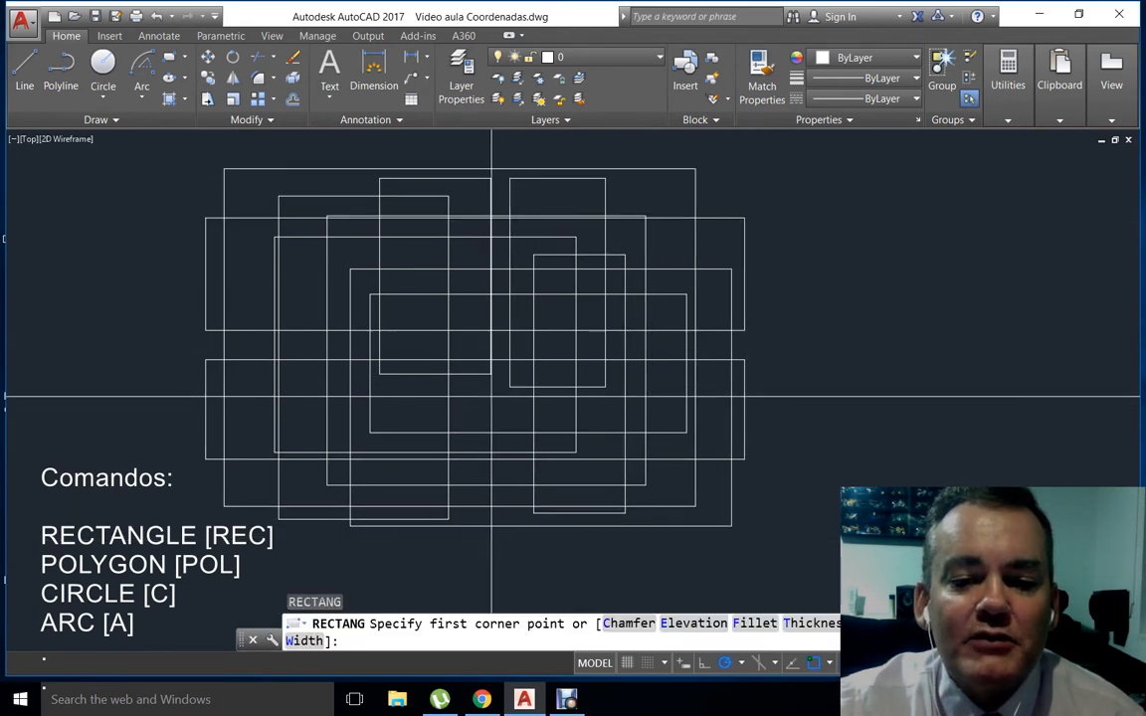
{"action": "left_click", "coordinate": [481, 408]}
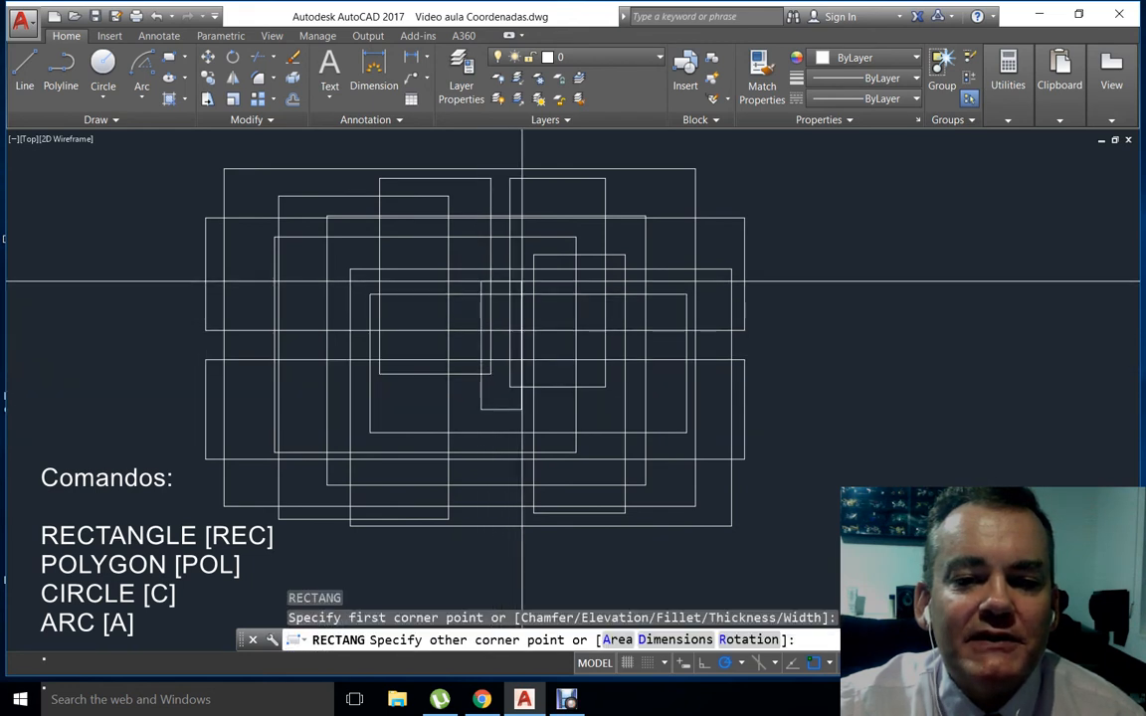
{"action": "left_click", "coordinate": [521, 282]}
{"action": "key", "text": "Return"}
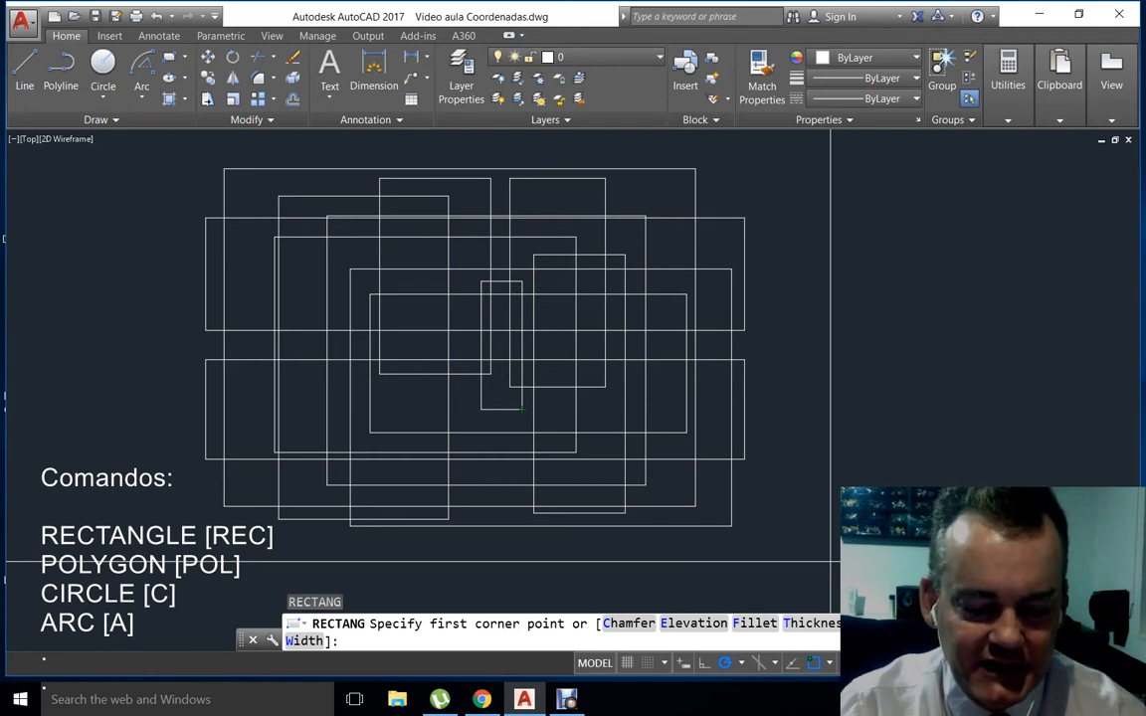
{"action": "key", "text": "Escape"}
Erase every object in the drawing with the Erase command's all selection
{"action": "type", "text": "e"}
{"action": "key", "text": "Return"}
{"action": "type", "text": "a"}
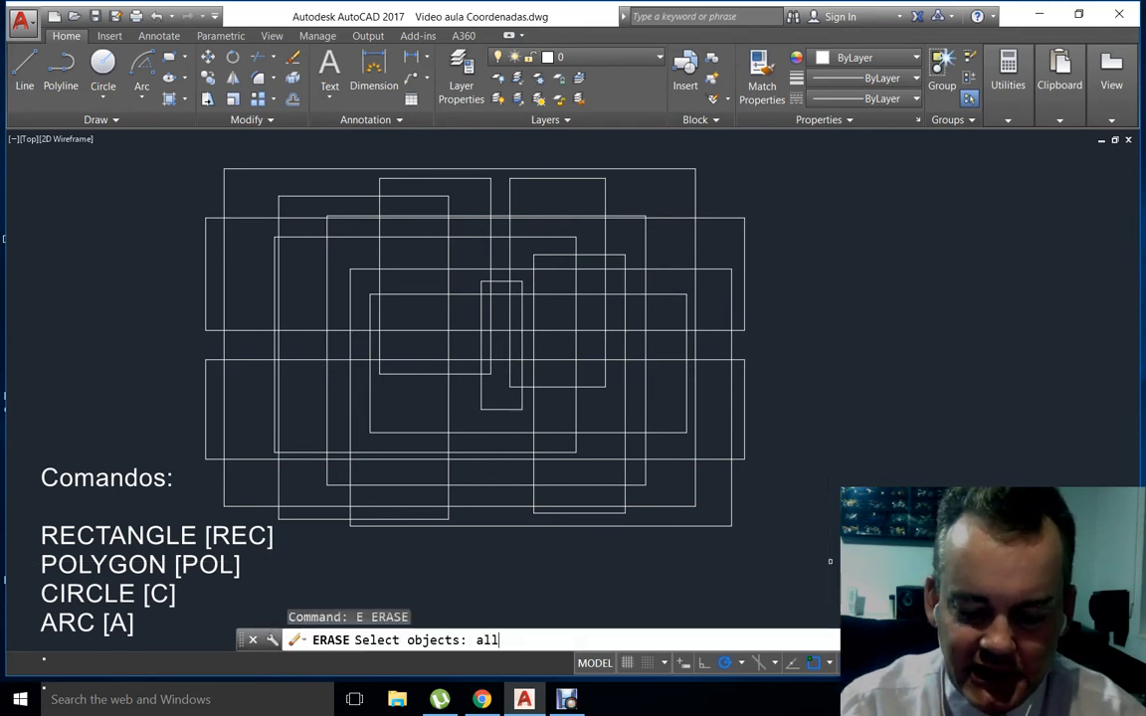
{"action": "type", "text": "ll"}
{"action": "key", "text": "Return"}
{"action": "key", "text": "Return"}
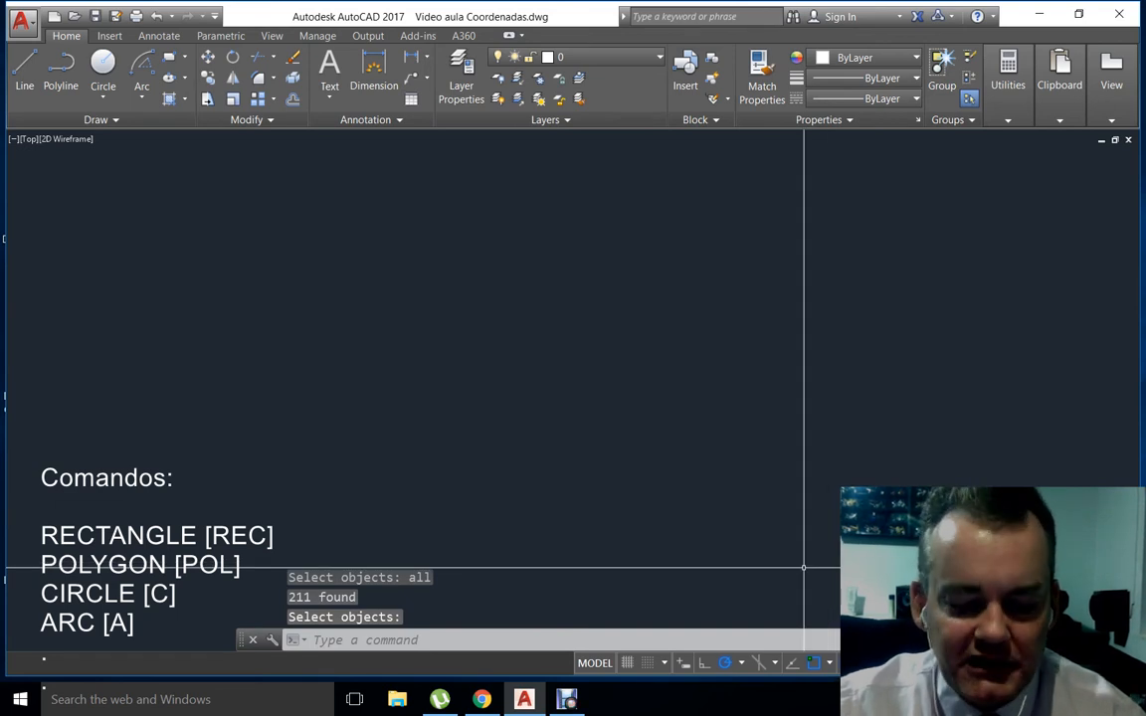
Draw a single rectangle in the middle of the cleared drawing area
{"action": "type", "text": "rec"}
{"action": "key", "text": "Return"}
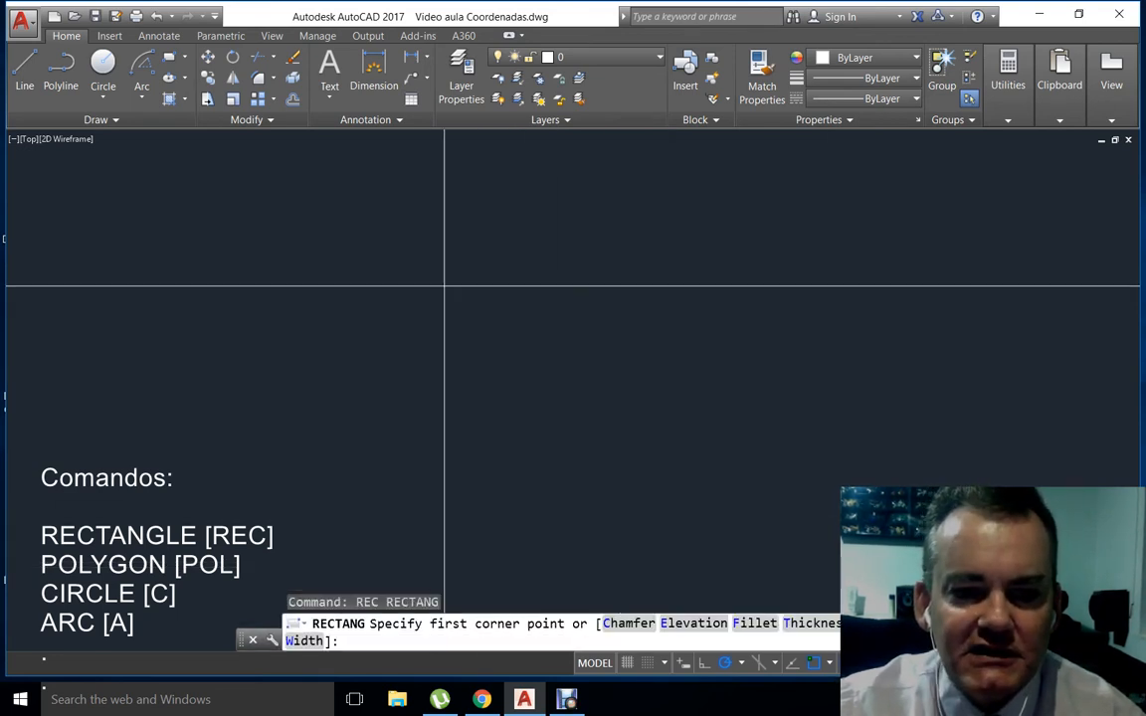
{"action": "left_click", "coordinate": [395, 256]}
{"action": "left_click", "coordinate": [620, 404]}
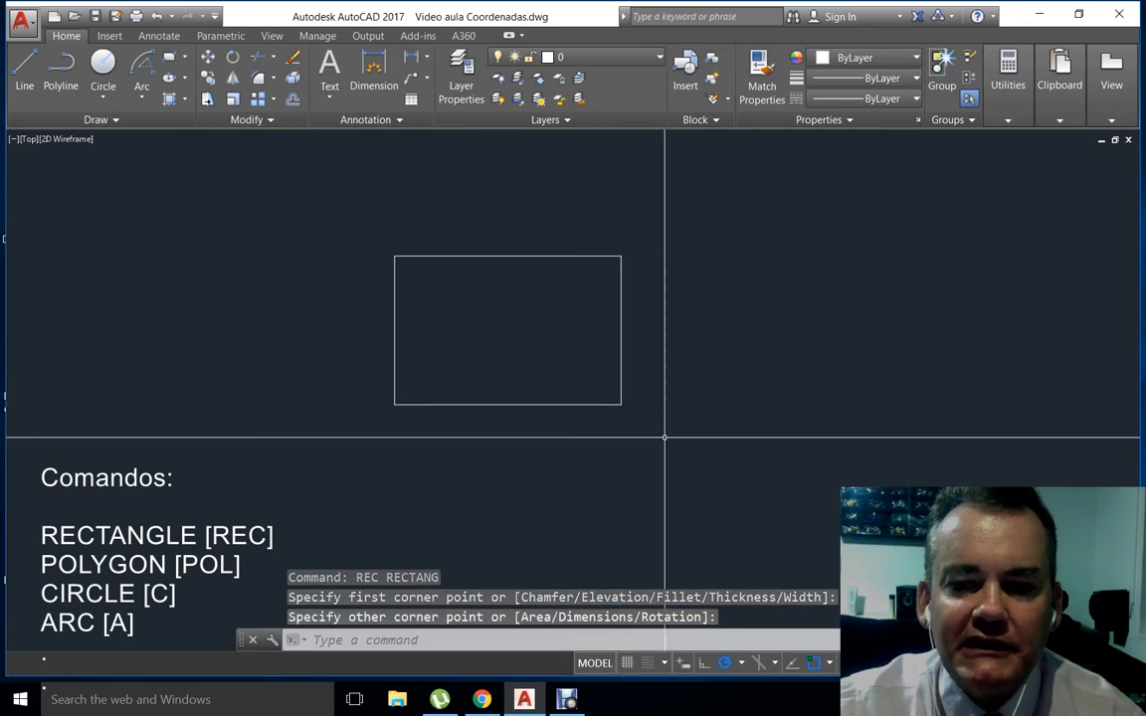
Select the single rectangle as one object and delete it
{"action": "left_click", "coordinate": [622, 336]}
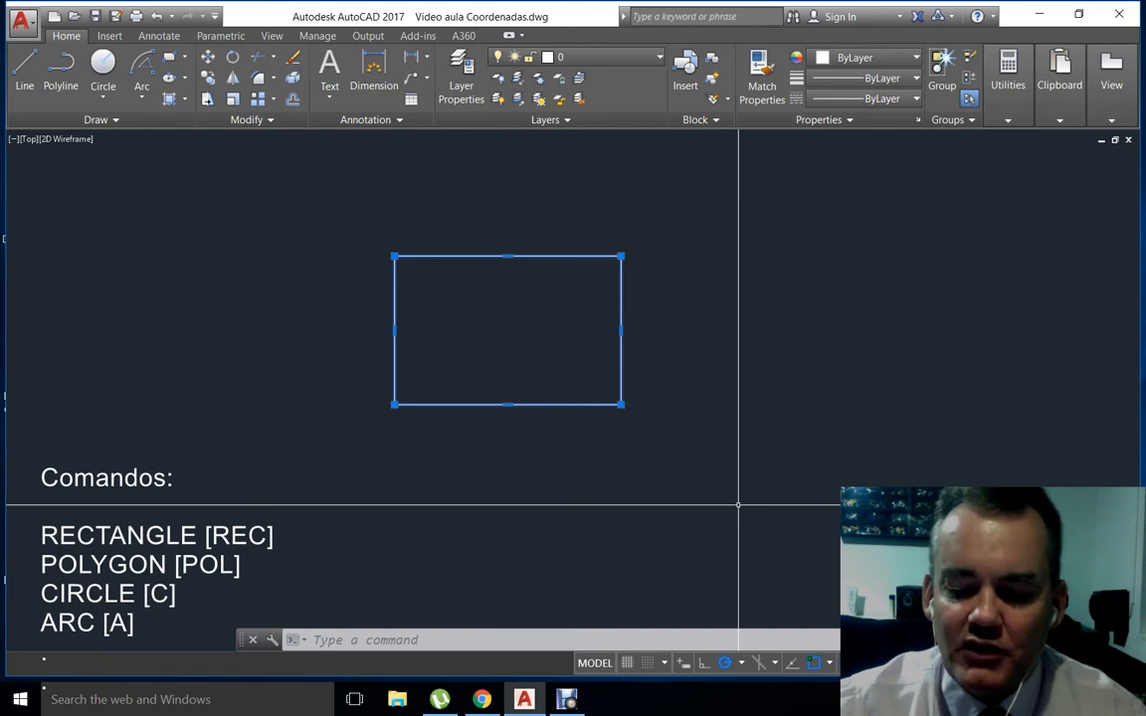
{"action": "key", "text": "Delete"}
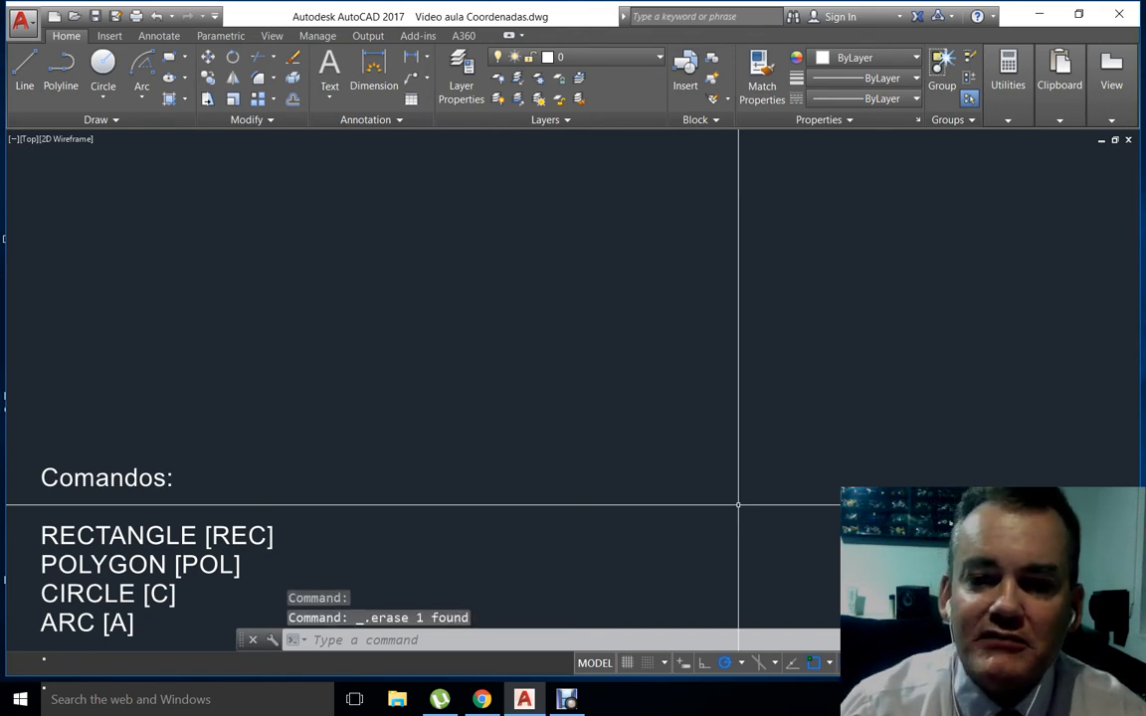
{"action": "key", "text": "Escape"}
{"action": "key", "text": "Escape"}
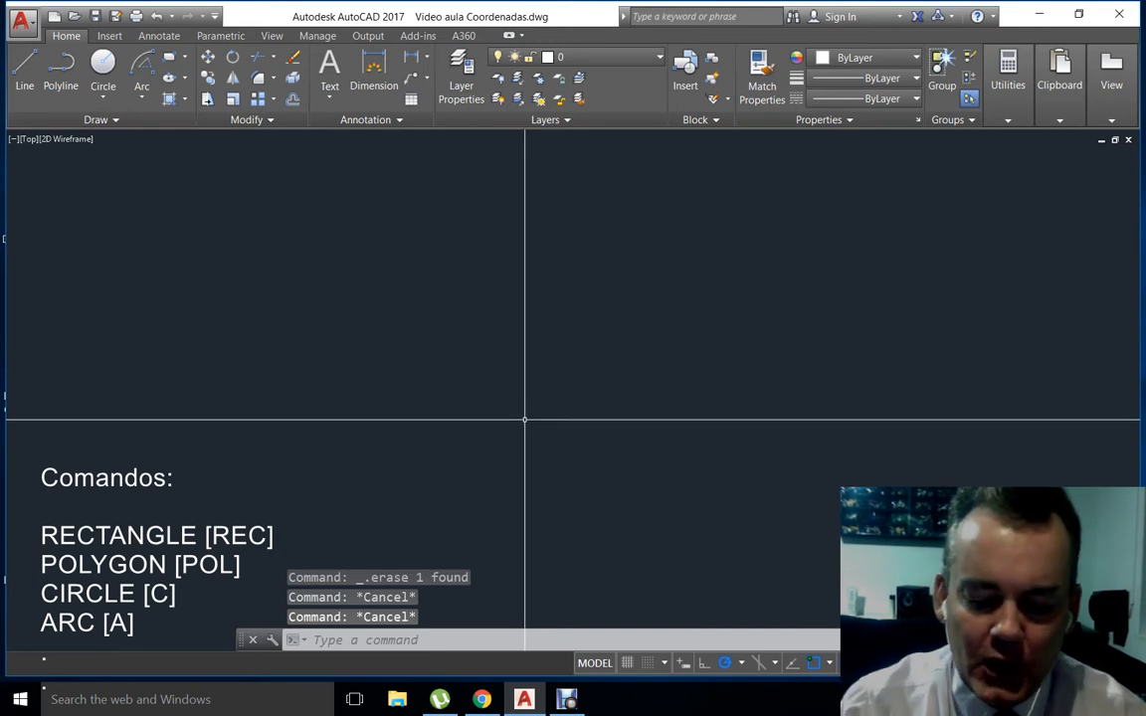
Draw a 6-sided polygon inscribed in a circle, centred in the drawing area, picking its radius freehand at a lower corner
{"action": "type", "text": "pol"}
{"action": "key", "text": "Return"}
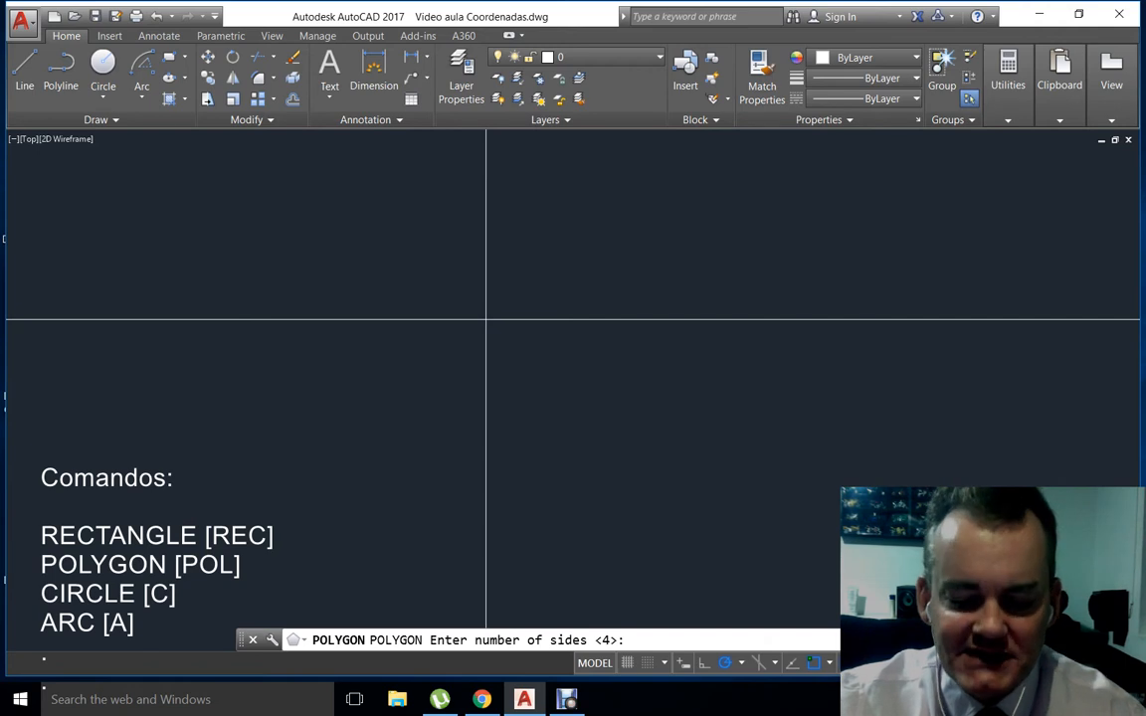
{"action": "key", "text": "Return"}
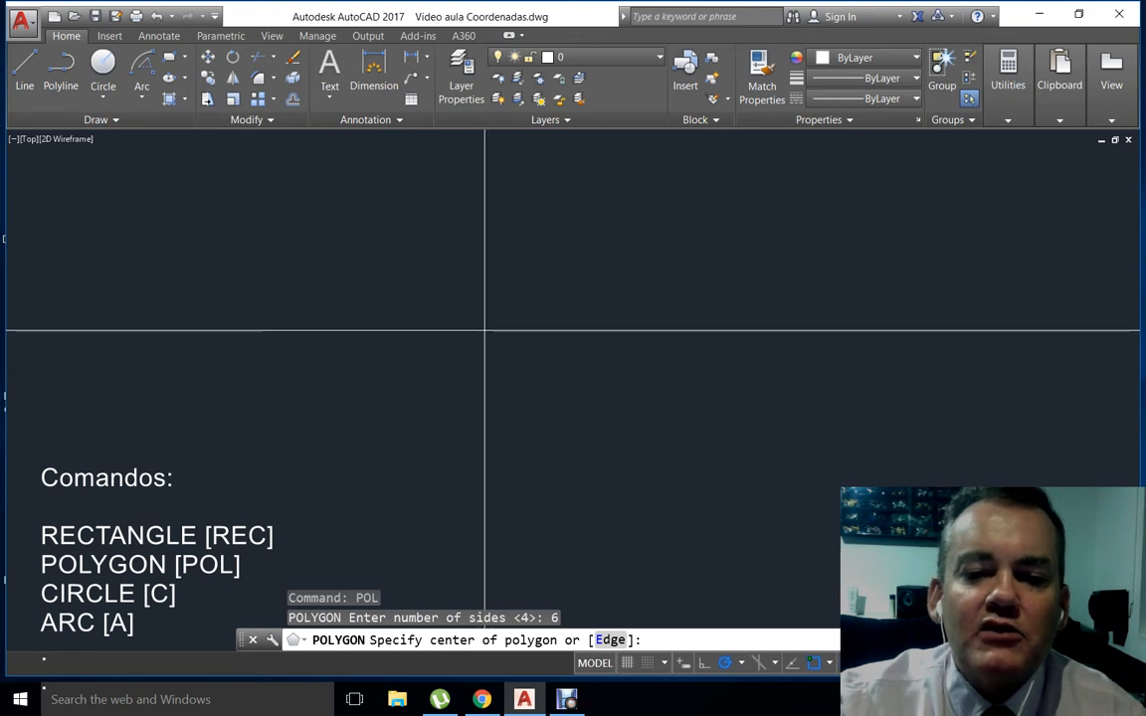
{"action": "left_click", "coordinate": [485, 337]}
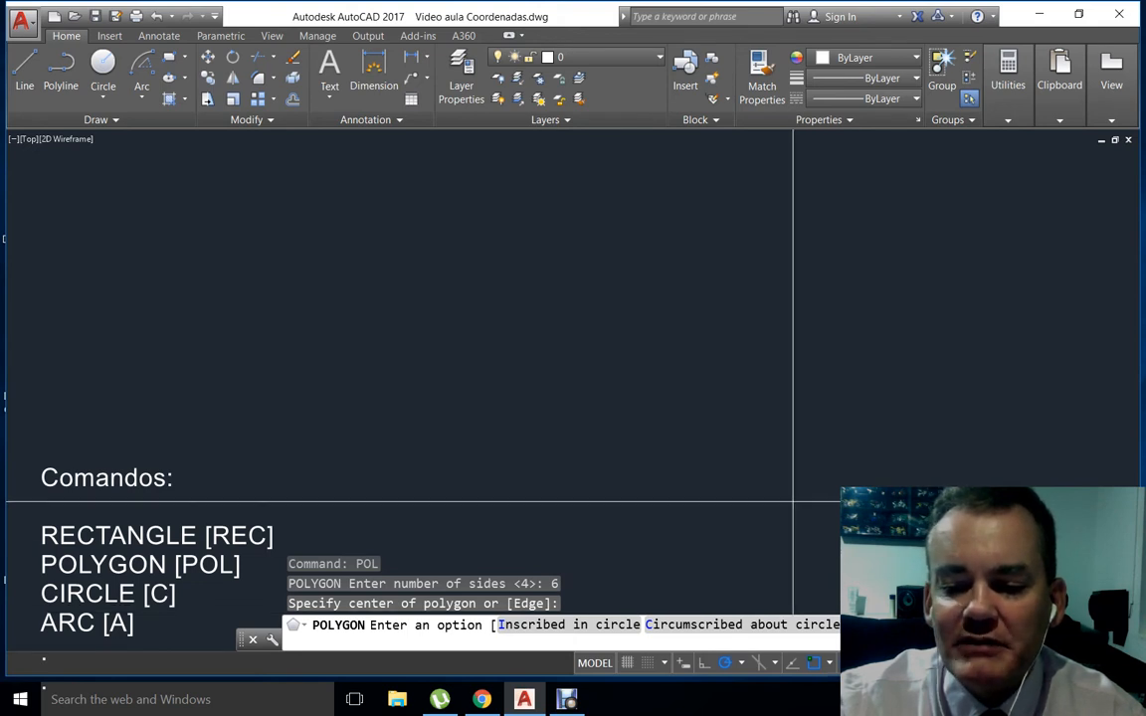
{"action": "key", "text": "Return"}
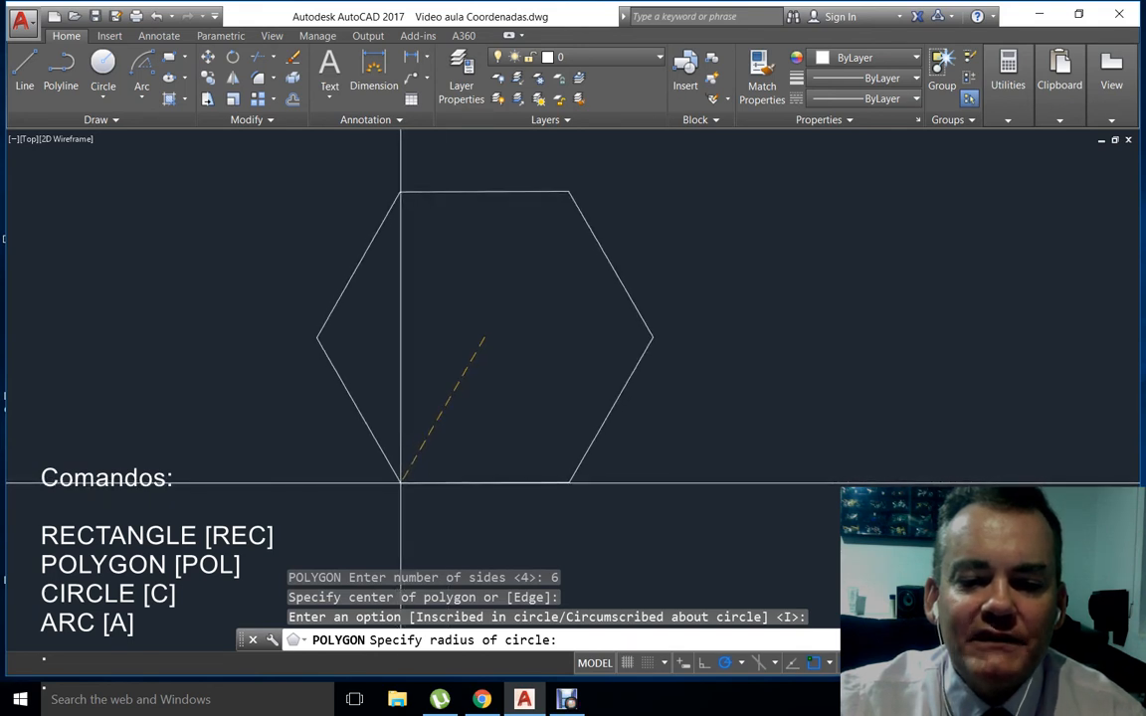
{"action": "left_click", "coordinate": [399, 479]}
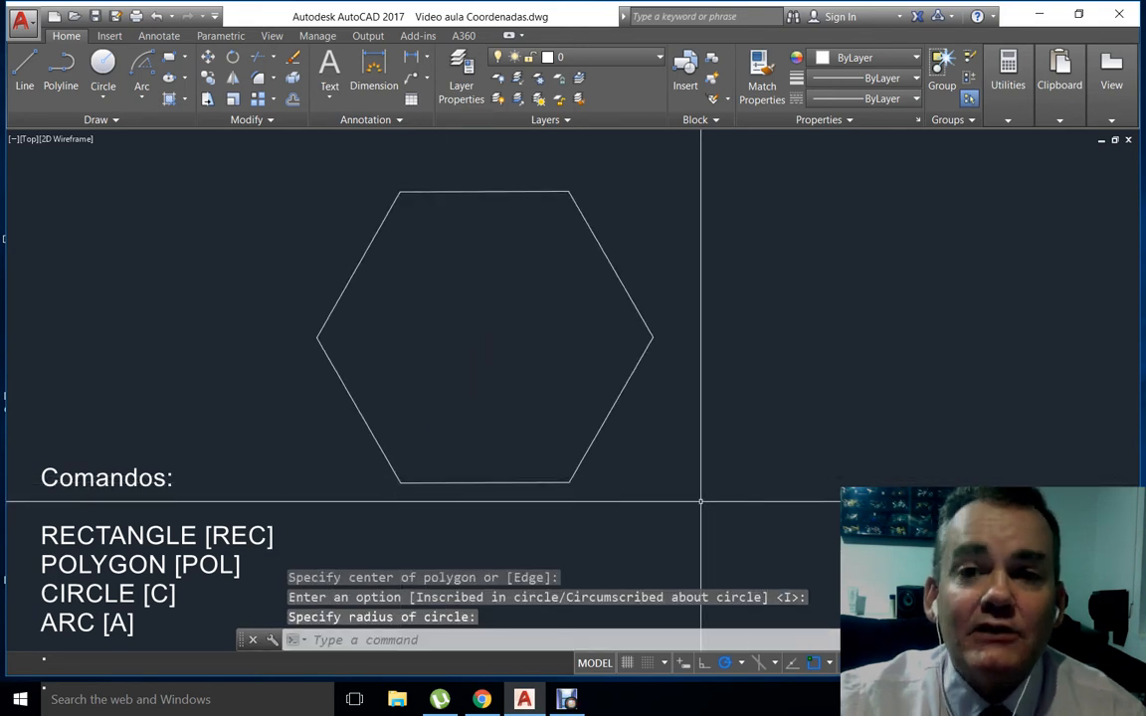
Draw a smaller 5-sided polygon inscribed in a circle near the hexagon's centre, picking its radius freehand
{"action": "key", "text": "Return"}
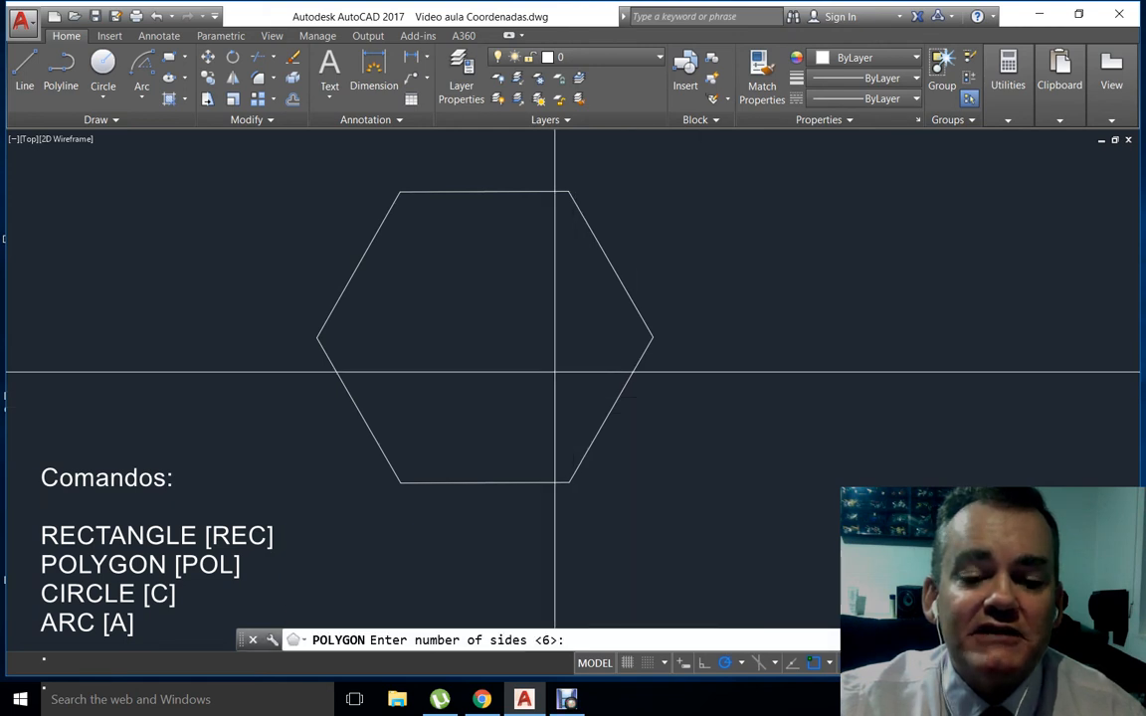
{"action": "type", "text": "5"}
{"action": "key", "text": "Return"}
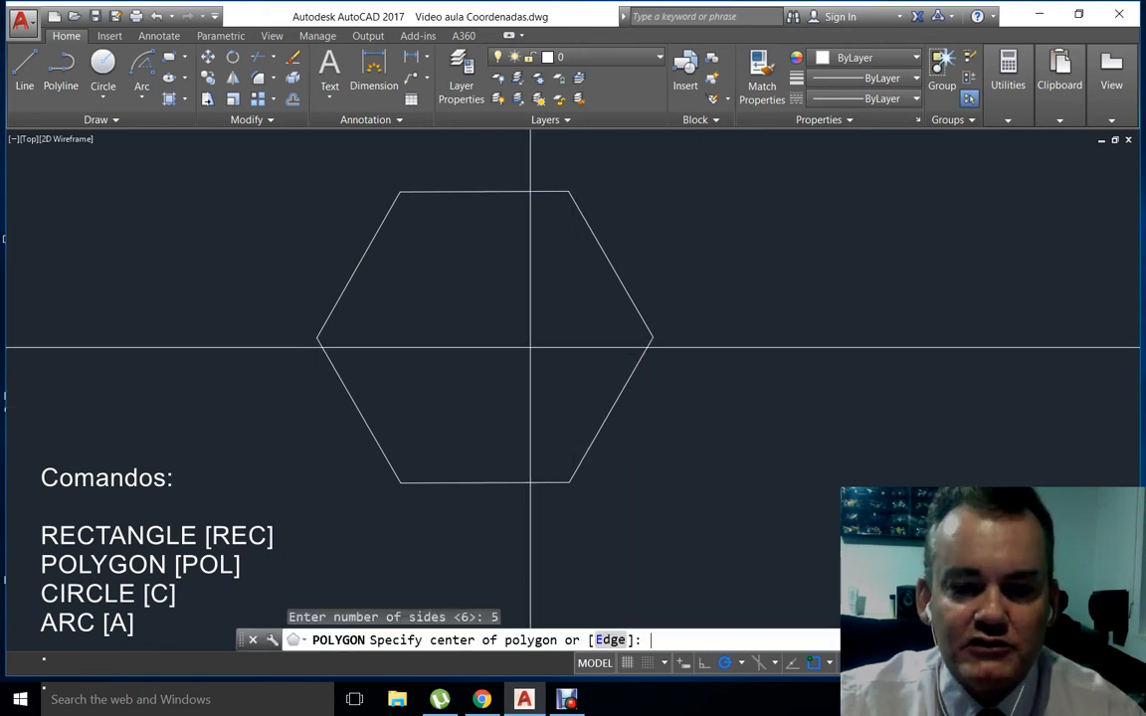
{"action": "left_click", "coordinate": [482, 329]}
{"action": "key", "text": "Return"}
{"action": "left_click", "coordinate": [534, 449]}
Draw a 4-sided polygon inscribed in a circle inside the pentagon, centred near its middle, picking the radius freehand
{"action": "key", "text": "Return"}
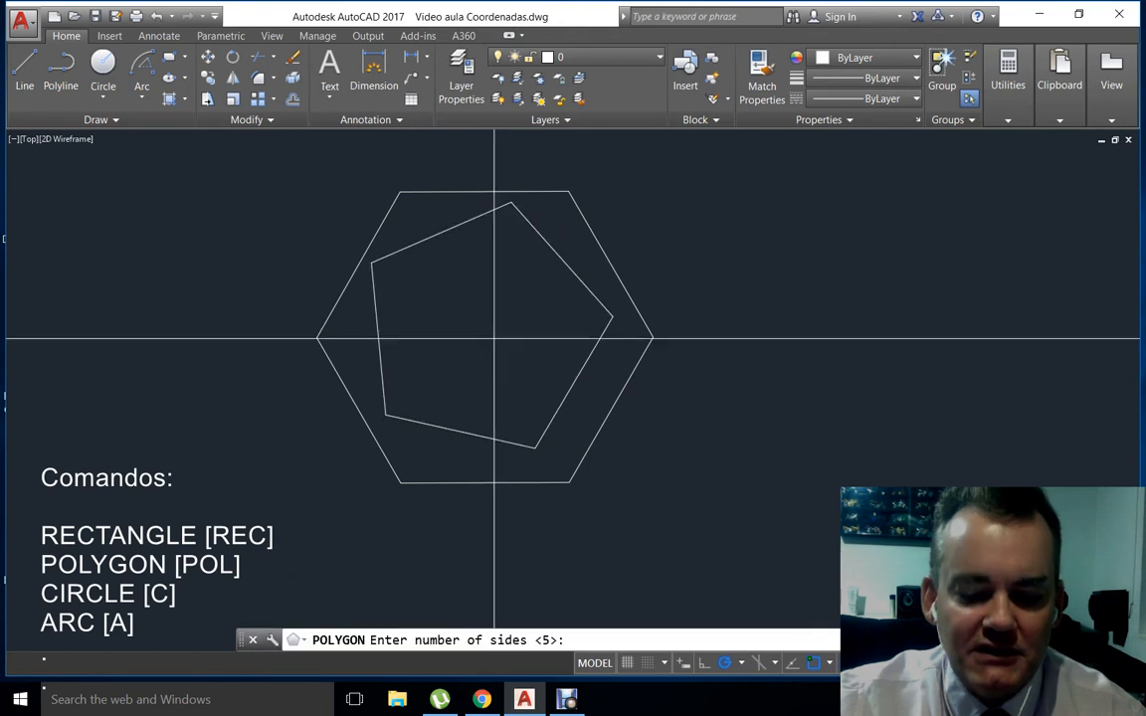
{"action": "type", "text": "4"}
{"action": "key", "text": "Return"}
{"action": "left_click", "coordinate": [489, 333]}
{"action": "key", "text": "Return"}
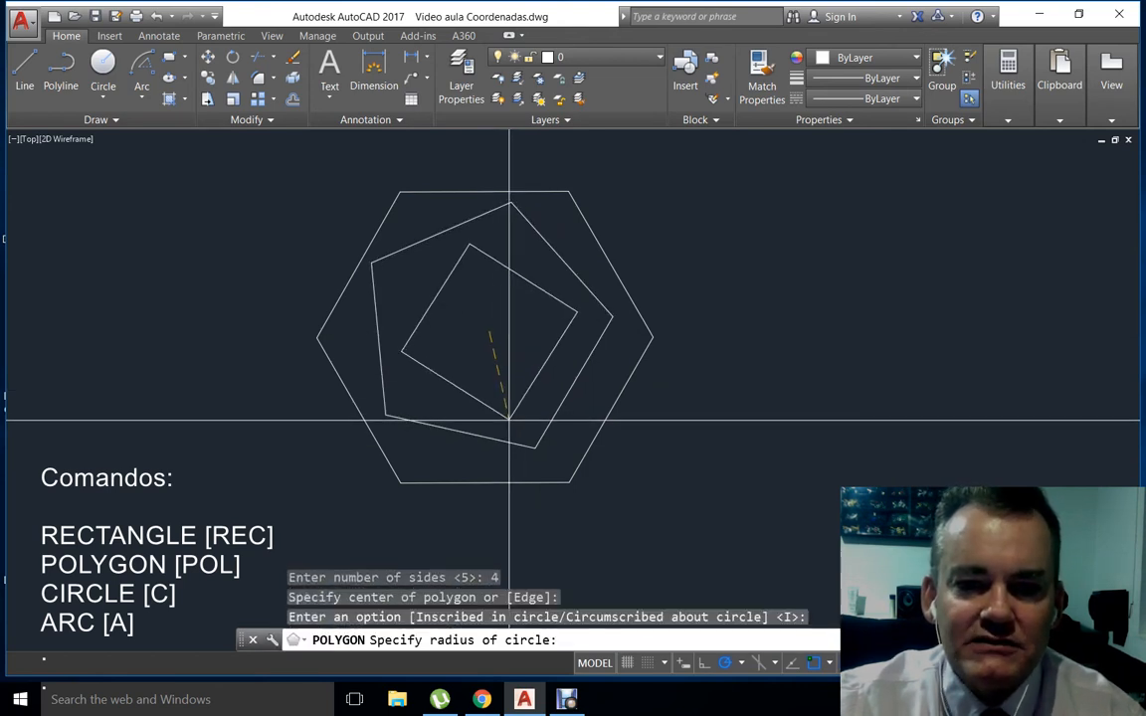
{"action": "left_click", "coordinate": [511, 422]}
Draw a smaller 3-sided polygon inscribed in a circle near the square's centre, picking its radius freehand
{"action": "key", "text": "Return"}
{"action": "type", "text": "3"}
{"action": "key", "text": "Return"}
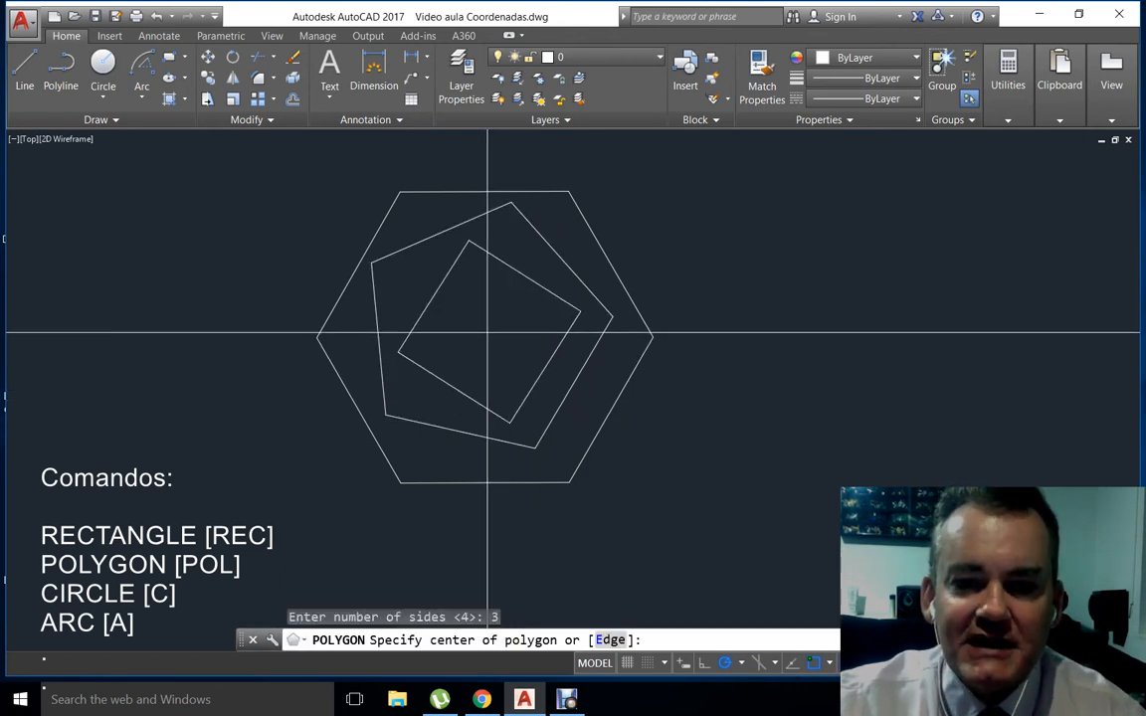
{"action": "left_click", "coordinate": [488, 332]}
{"action": "key", "text": "Return"}
{"action": "left_click", "coordinate": [505, 393]}
Try to draw a polygon with 2 sides and review the command history
{"action": "key", "text": "Return"}
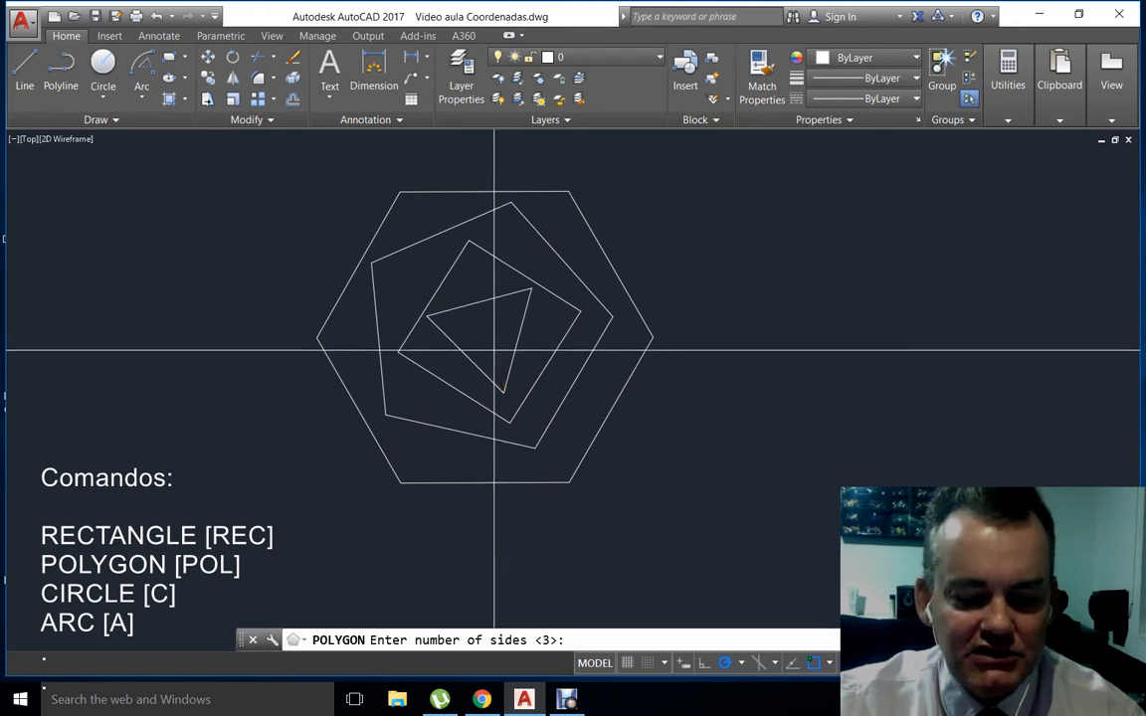
{"action": "type", "text": "2"}
{"action": "key", "text": "Return"}
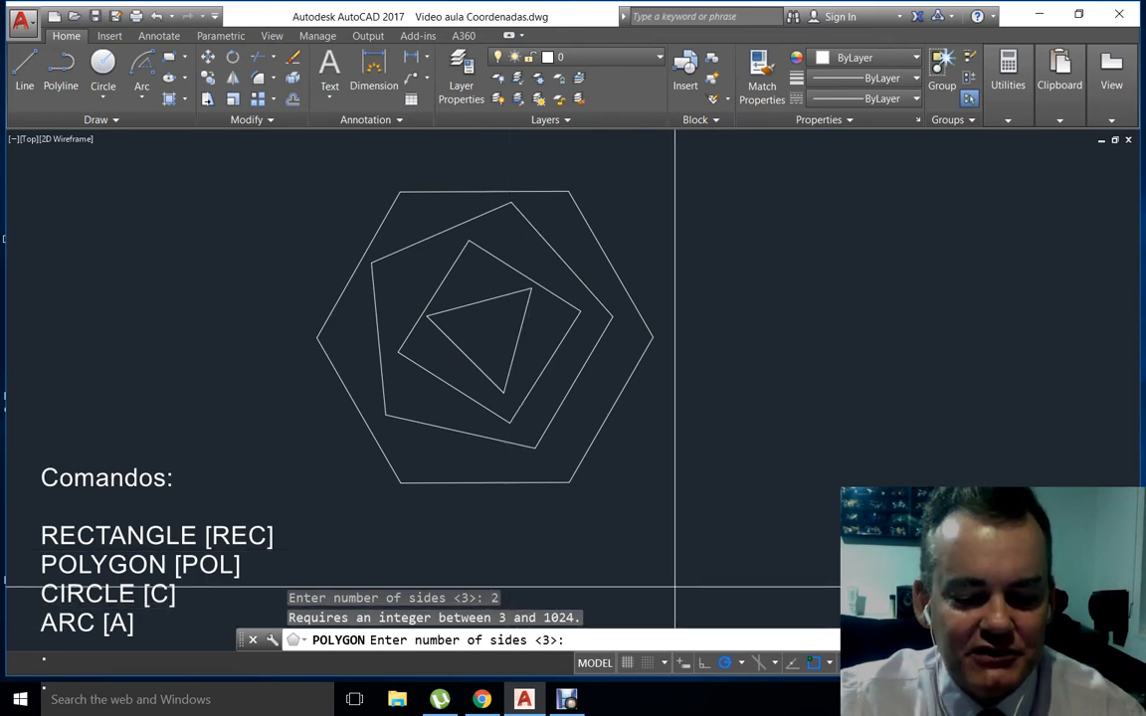
{"action": "key", "text": "F2"}
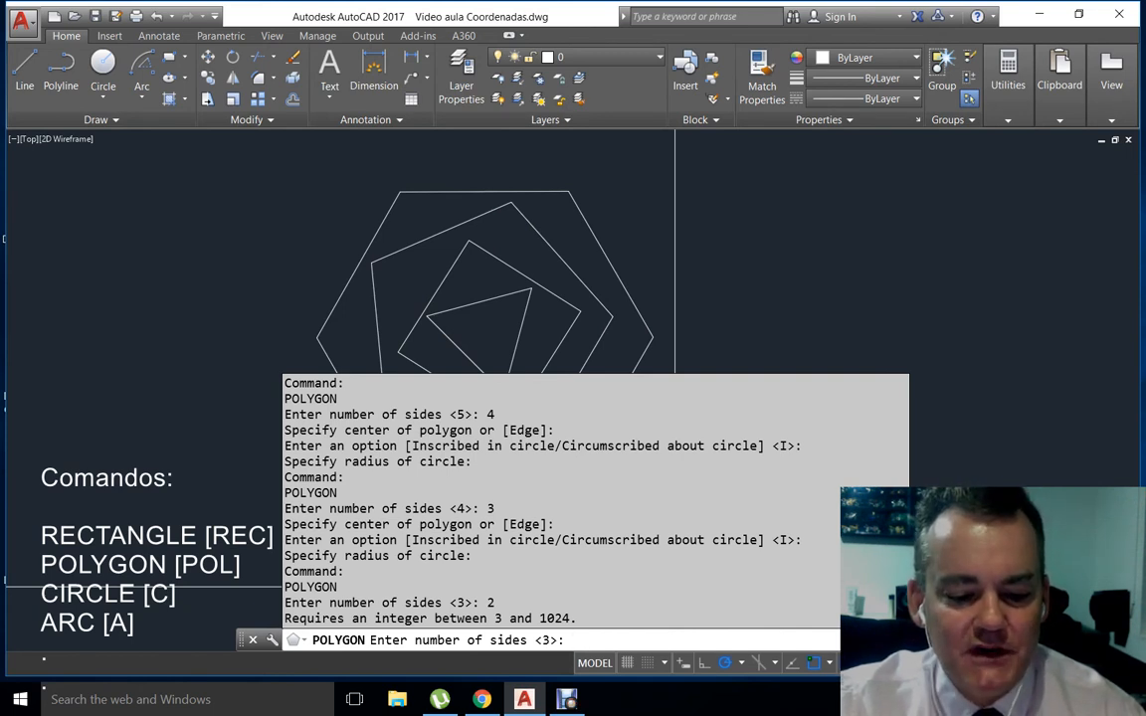
{"action": "key", "text": "F2"}
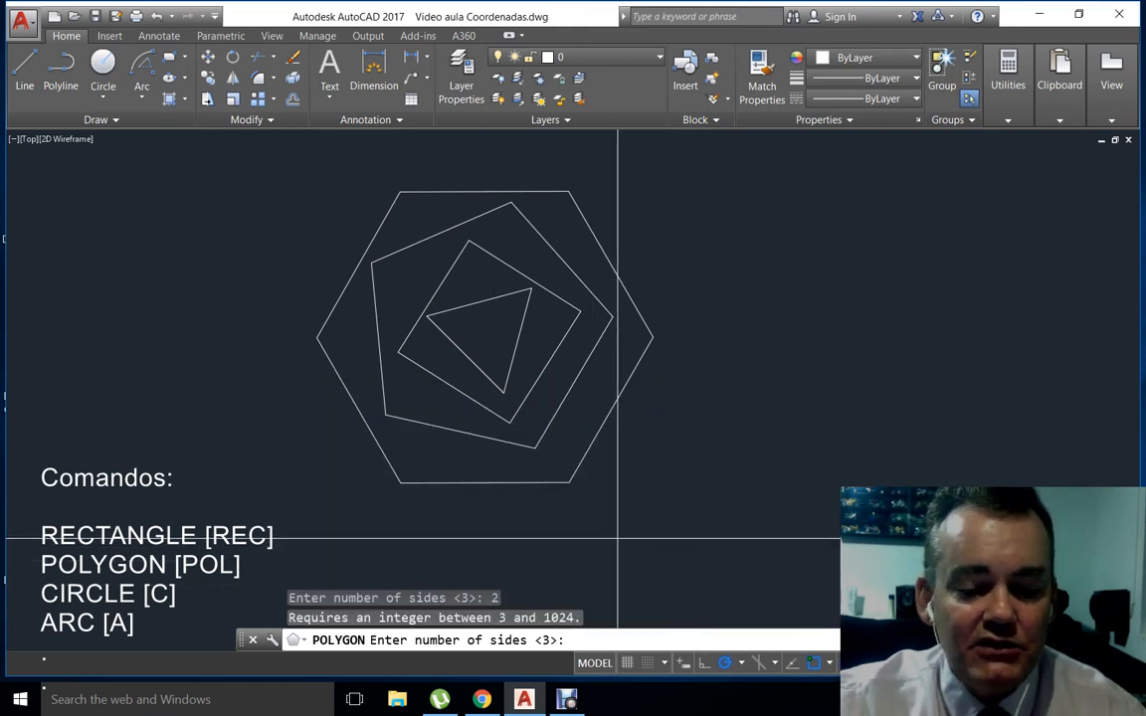
{"action": "key", "text": "Escape"}
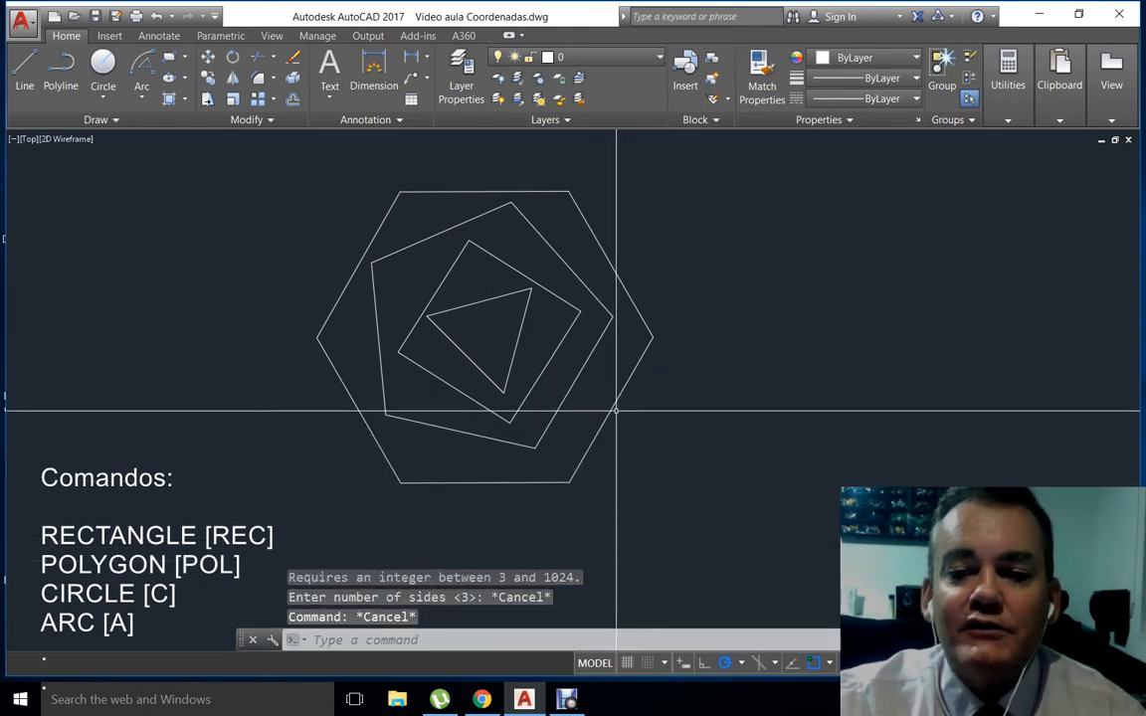
Check that the hexagon selects as one object and that a crossing window selects all the polygons, clearing each selection
{"action": "left_click", "coordinate": [612, 407]}
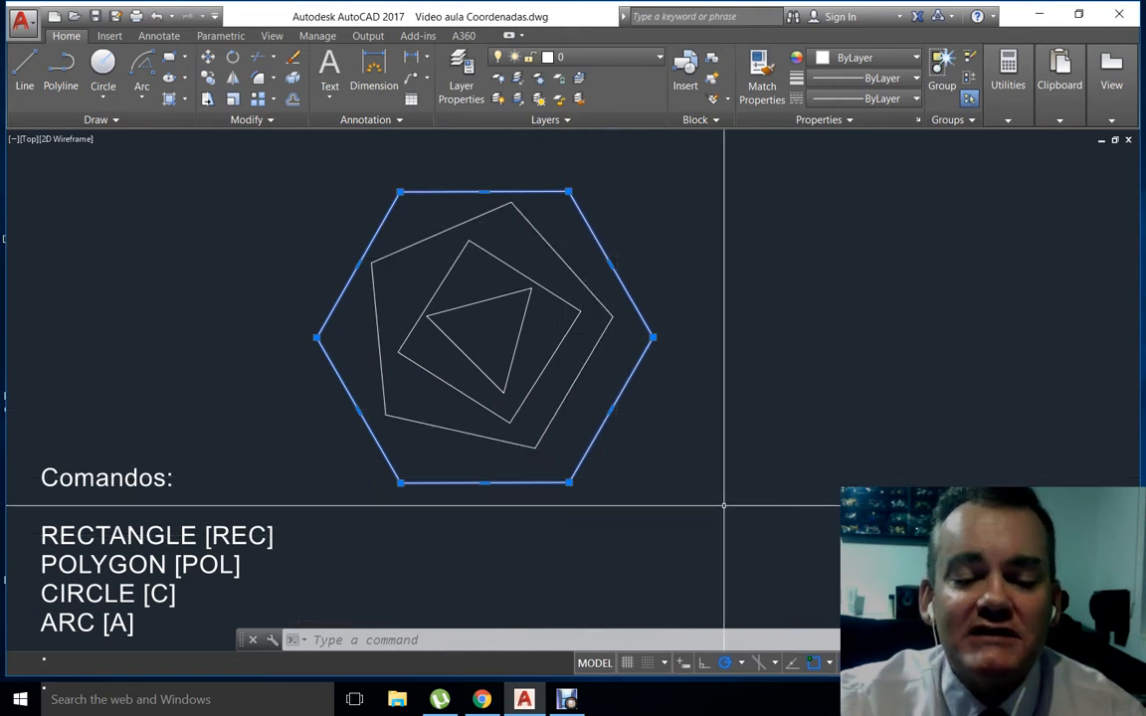
{"action": "key", "text": "Escape"}
{"action": "key", "text": "Escape"}
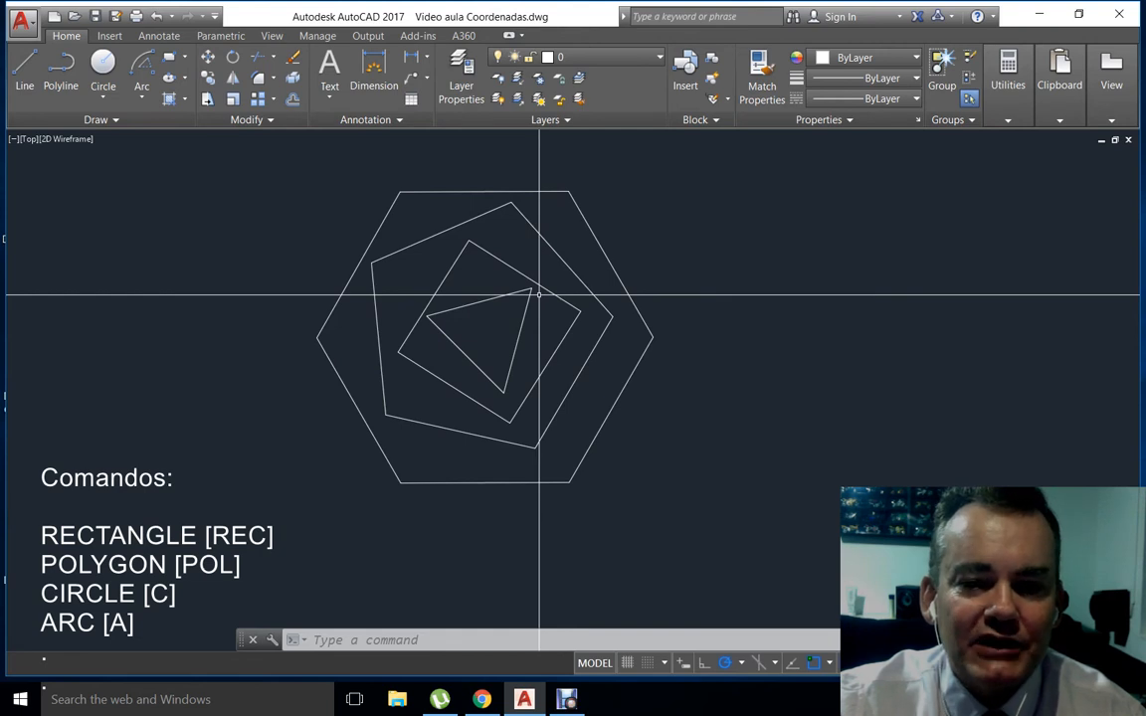
{"action": "left_click", "coordinate": [668, 507]}
{"action": "left_click", "coordinate": [344, 191]}
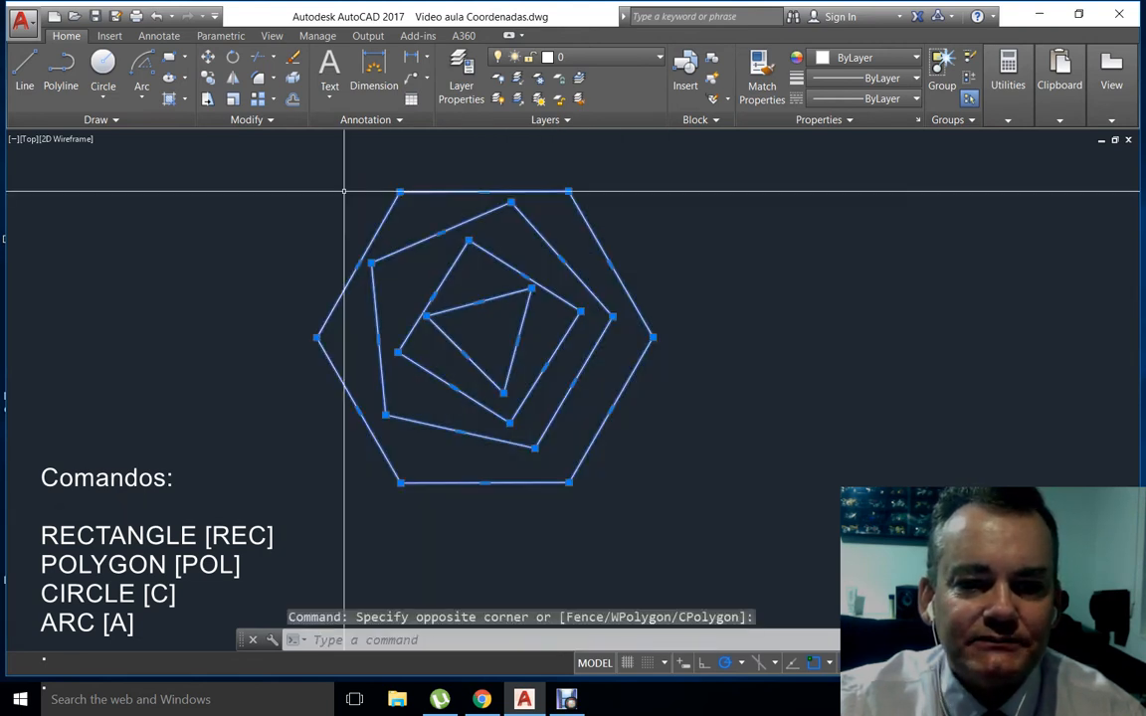
{"action": "key", "text": "Escape"}
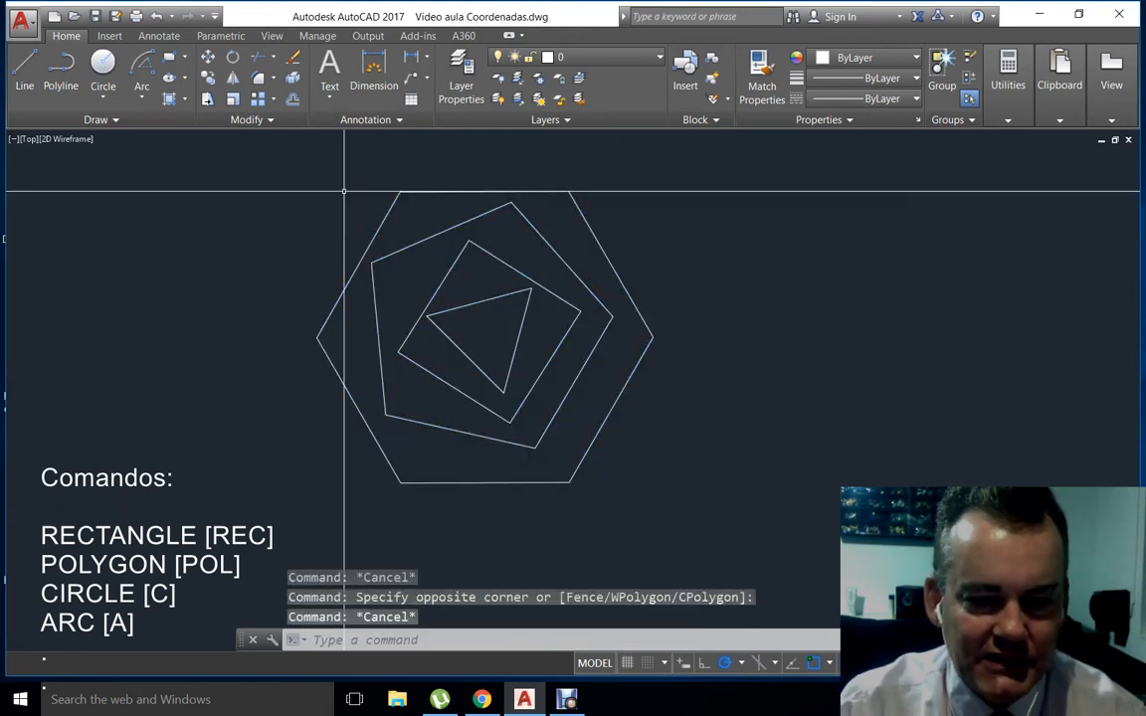
Erase all the polygons from the drawing with the ALL selection option
{"action": "type", "text": "e"}
{"action": "key", "text": "Return"}
{"action": "type", "text": "all"}
{"action": "key", "text": "Return"}
{"action": "key", "text": "Return"}
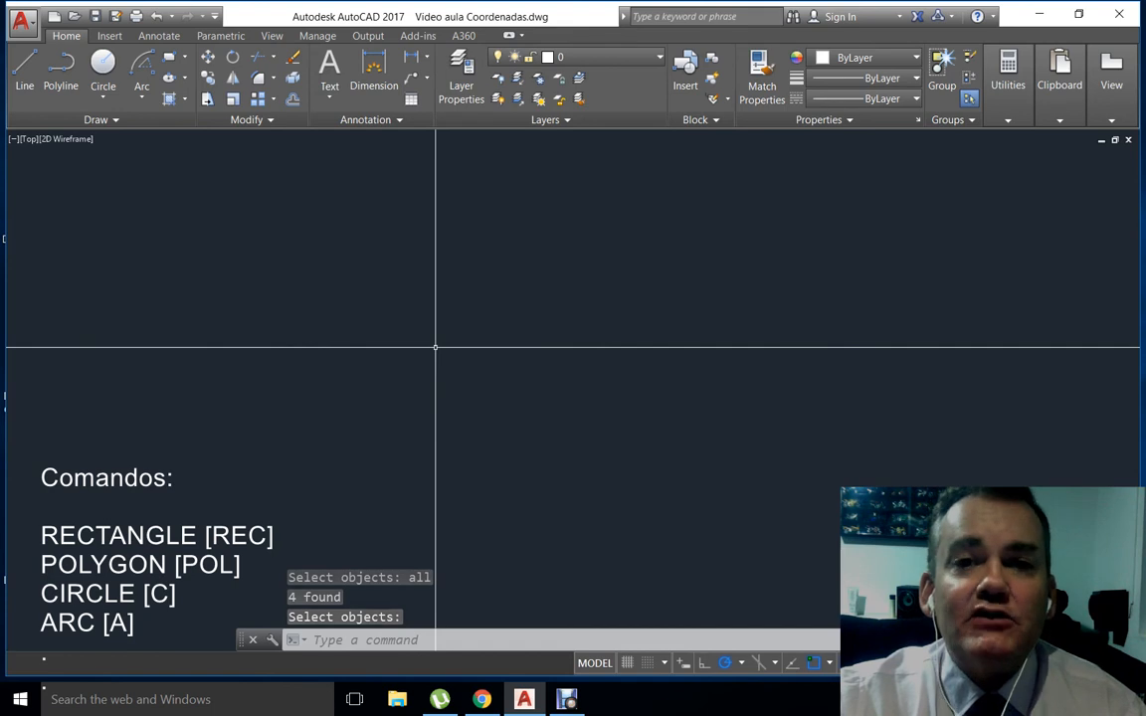
Draw a circle with a radius of about 32 in the middle of the drawing area
{"action": "type", "text": "c"}
{"action": "key", "text": "Return"}
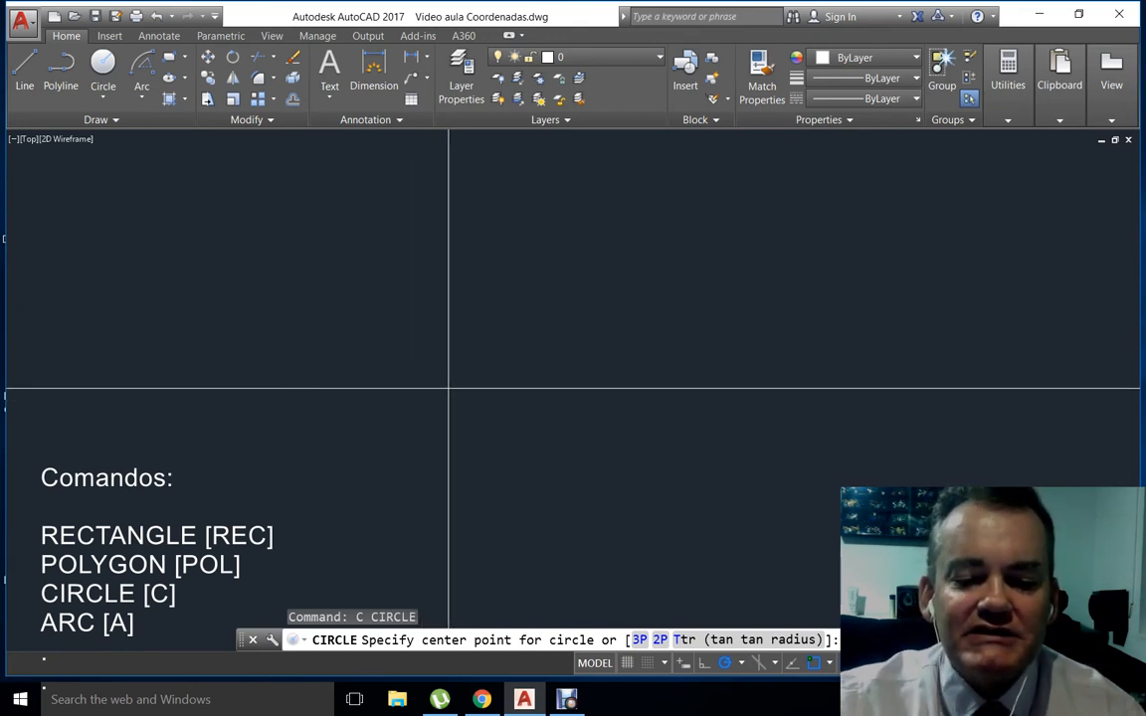
{"action": "left_click", "coordinate": [483, 349]}
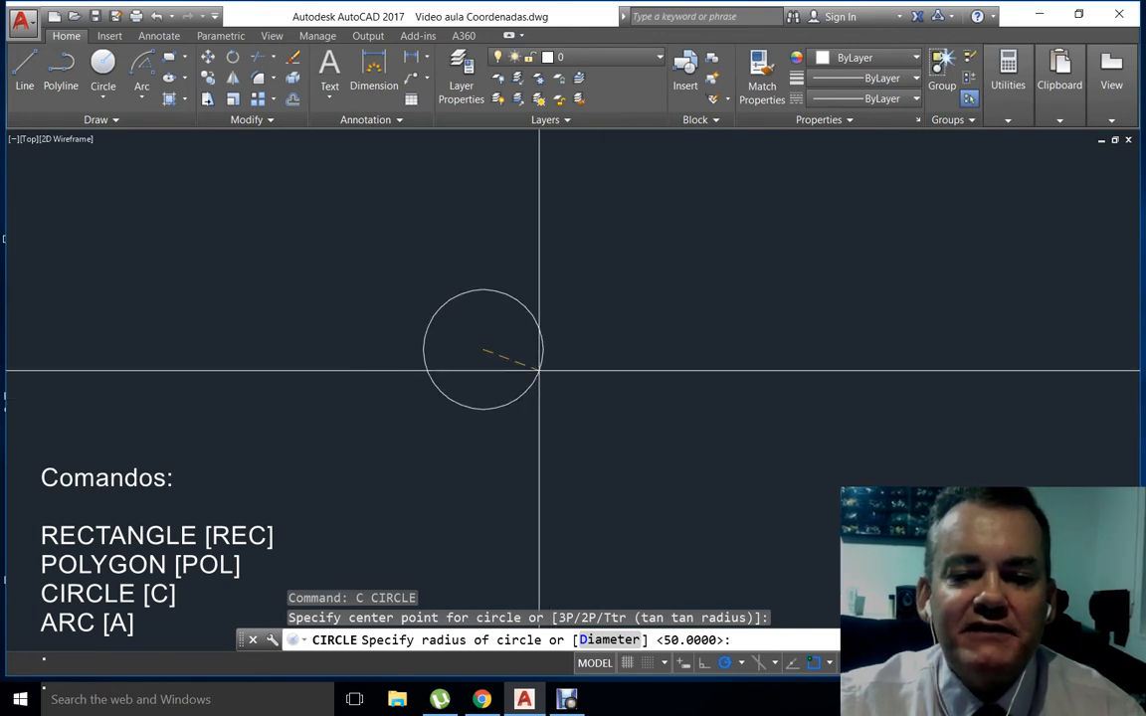
{"action": "left_click", "coordinate": [534, 378]}
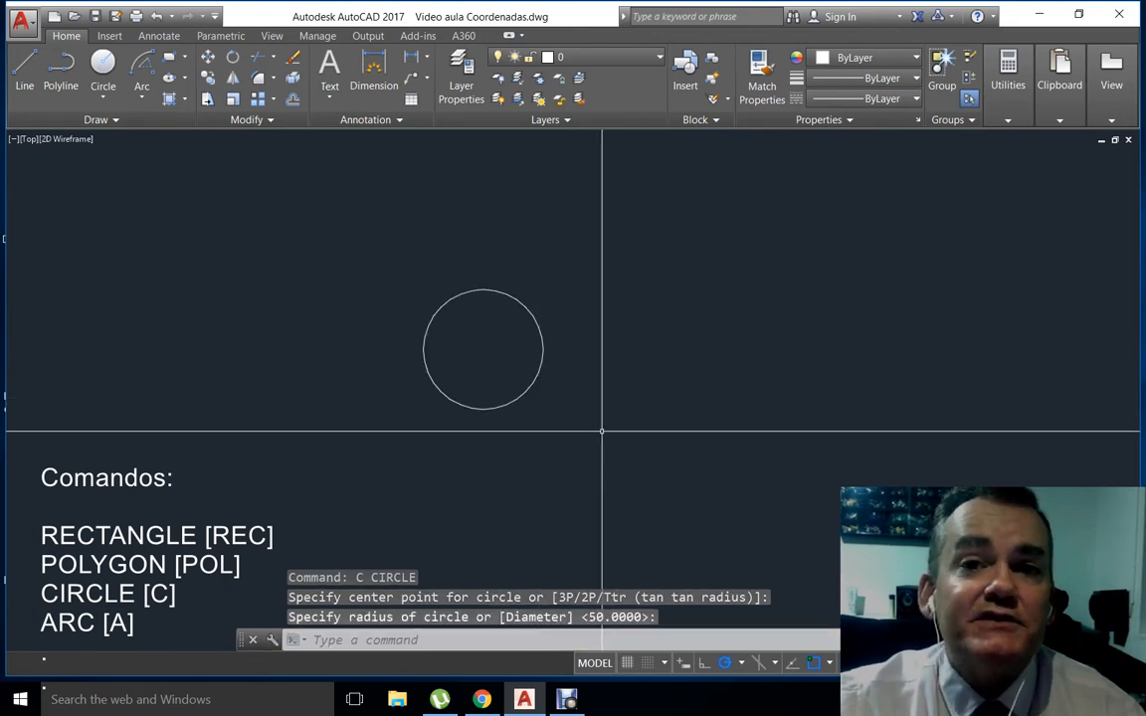
Draw two overlapping circles to the right of the first one, with radii of about 40 and 50
{"action": "key", "text": "Return"}
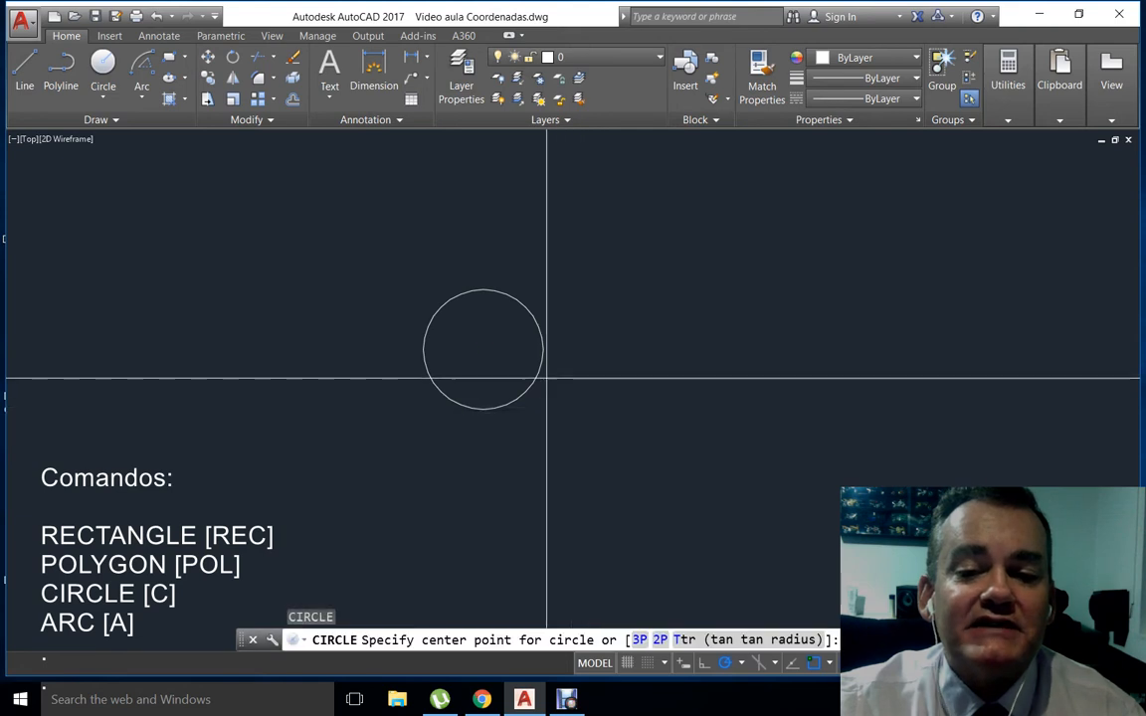
{"action": "left_click", "coordinate": [569, 383]}
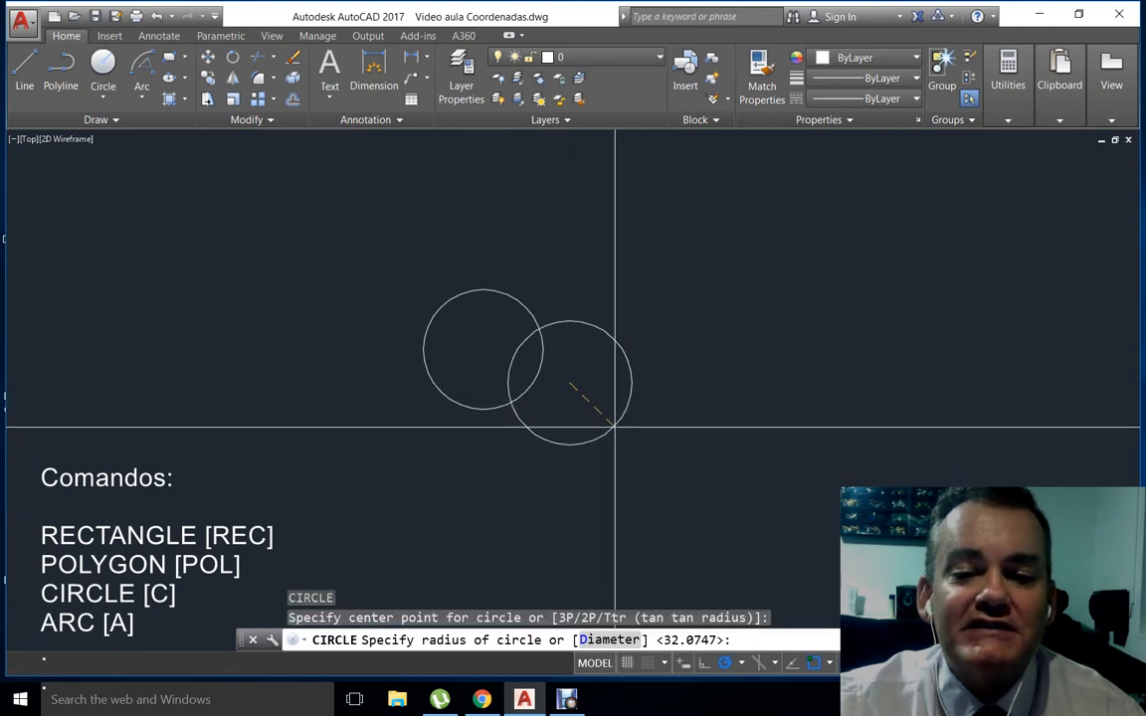
{"action": "left_click", "coordinate": [622, 436]}
{"action": "key", "text": "Return"}
{"action": "left_click", "coordinate": [586, 350]}
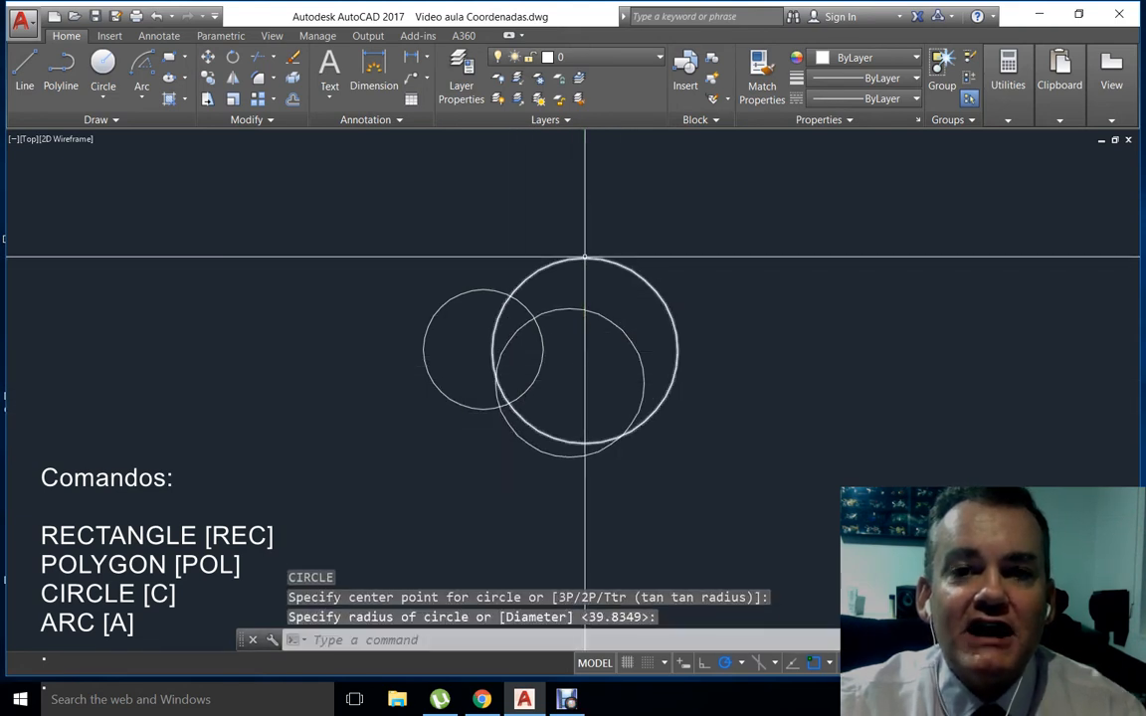
Draw a large circle of about 83 radius above the others and a smaller freehand circle at the group's lower left
{"action": "key", "text": "Return"}
{"action": "key", "text": "Return"}
{"action": "left_click", "coordinate": [492, 228]}
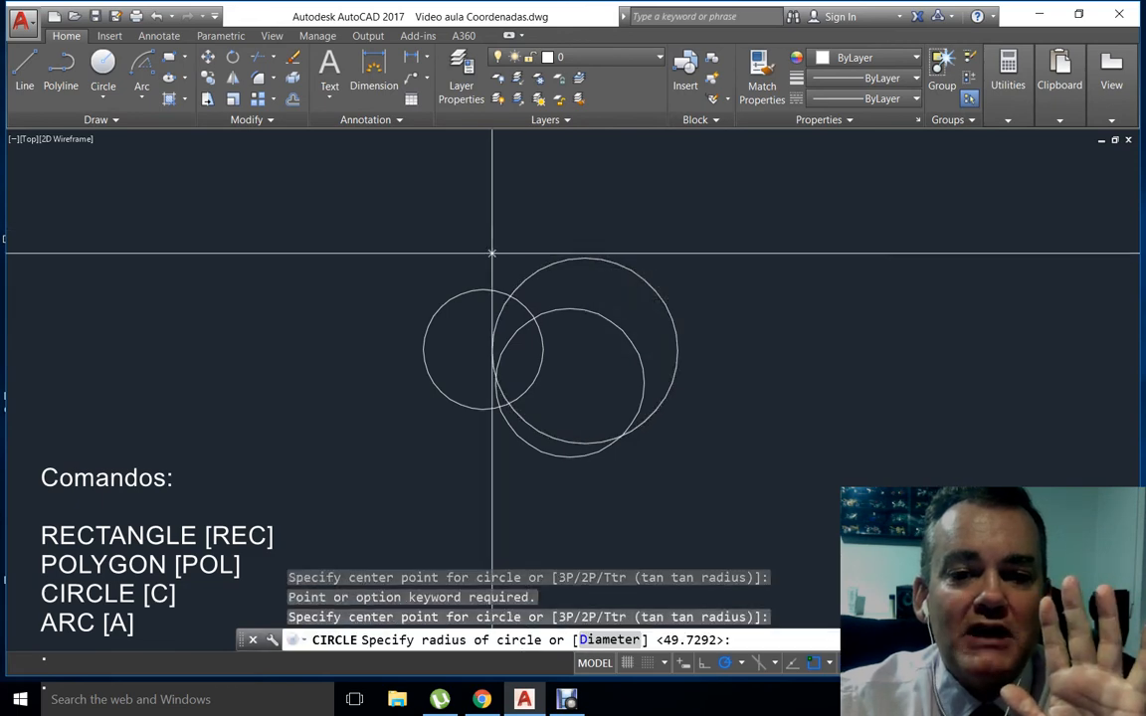
{"action": "left_click", "coordinate": [496, 381]}
{"action": "key", "text": "Return"}
{"action": "left_click", "coordinate": [425, 431]}
{"action": "left_click", "coordinate": [354, 474]}
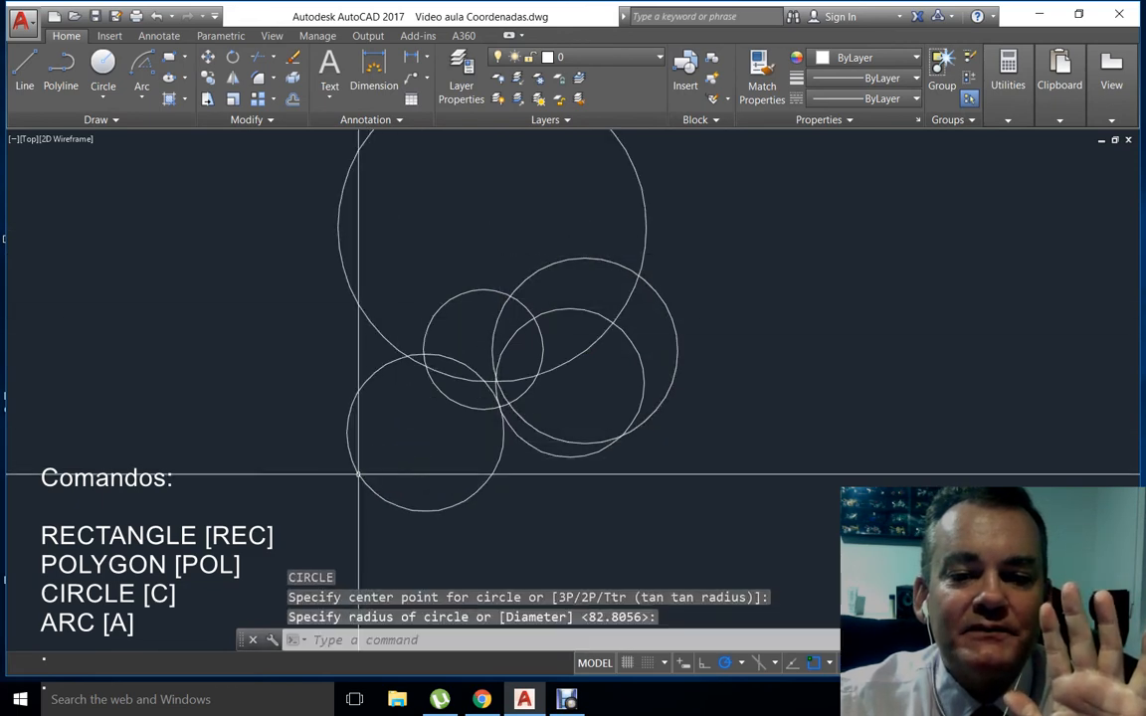
Draw a circle of about 19 radius inside the lower-left circle and two larger overlapping circles below the group
{"action": "key", "text": "Return"}
{"action": "left_click", "coordinate": [428, 440]}
{"action": "left_click", "coordinate": [459, 452]}
{"action": "key", "text": "Return"}
{"action": "left_click", "coordinate": [523, 475]}
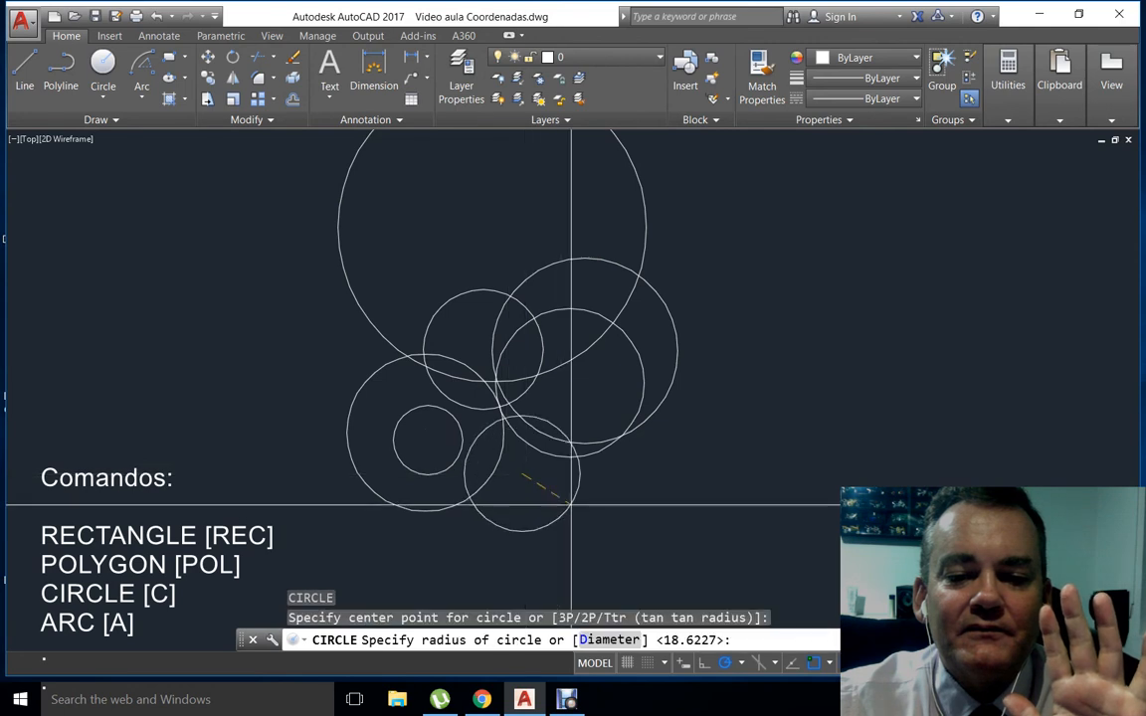
{"action": "left_click", "coordinate": [581, 513]}
{"action": "key", "text": "Return"}
{"action": "left_click", "coordinate": [554, 480]}
{"action": "left_click", "coordinate": [553, 387]}
Draw one more freehand circle overlapping the right side of the group and end the Circle command
{"action": "key", "text": "Return"}
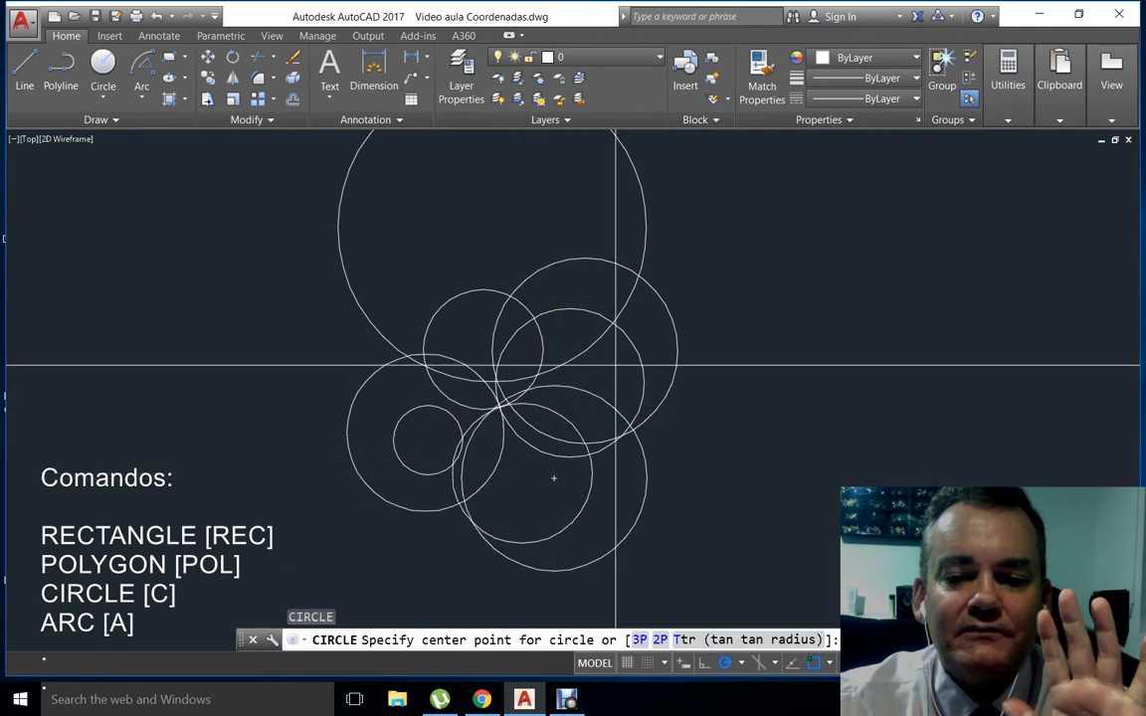
{"action": "key", "text": "Return"}
{"action": "left_click", "coordinate": [611, 362]}
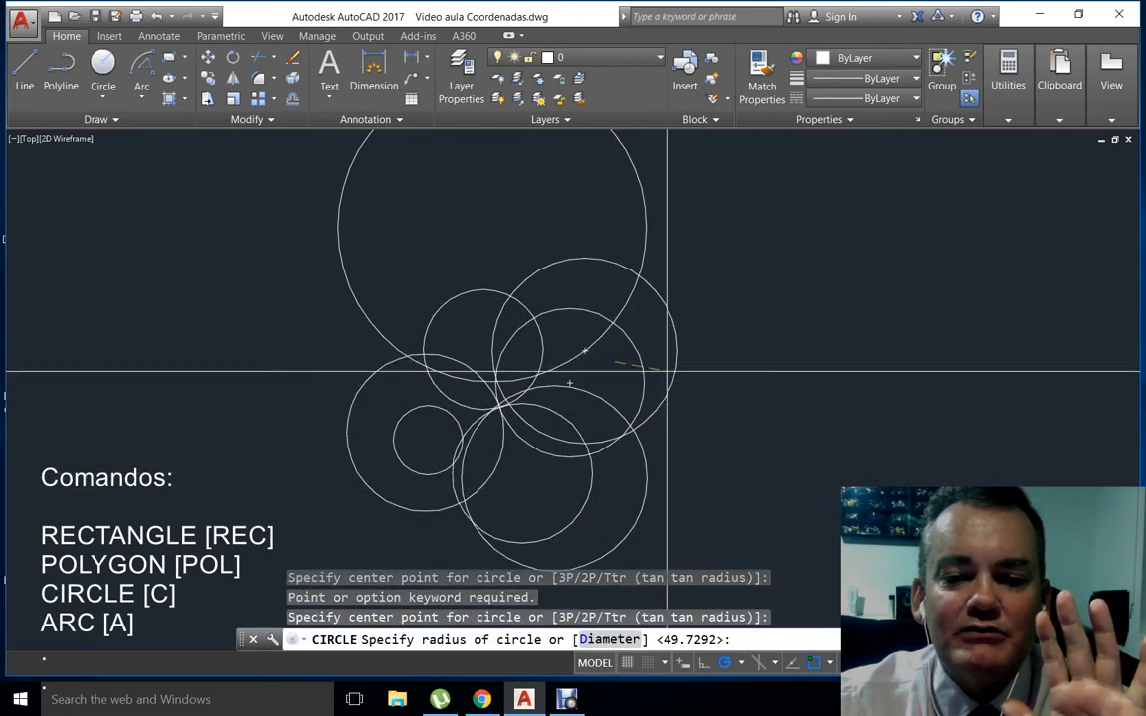
{"action": "left_click", "coordinate": [697, 378]}
{"action": "key", "text": "Return"}
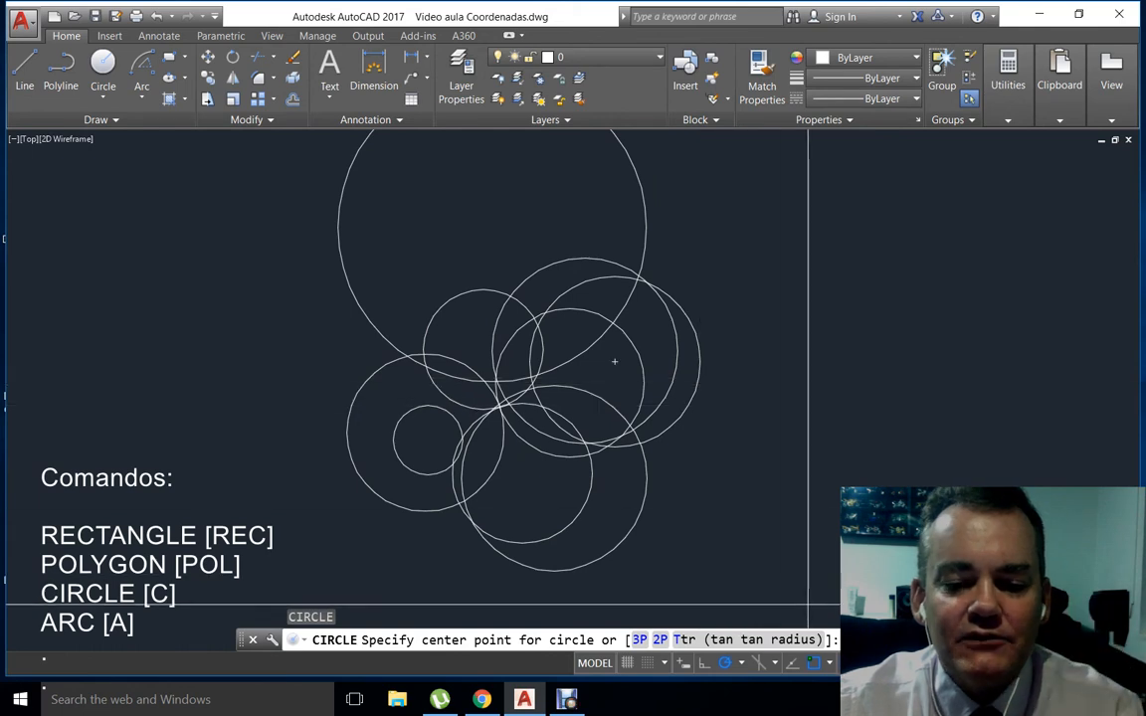
{"action": "key", "text": "Return"}
{"action": "key", "text": "Escape"}
{"action": "key", "text": "Escape"}
Erase all the circles from the drawing with the ALL selection option
{"action": "type", "text": "e"}
{"action": "key", "text": "Return"}
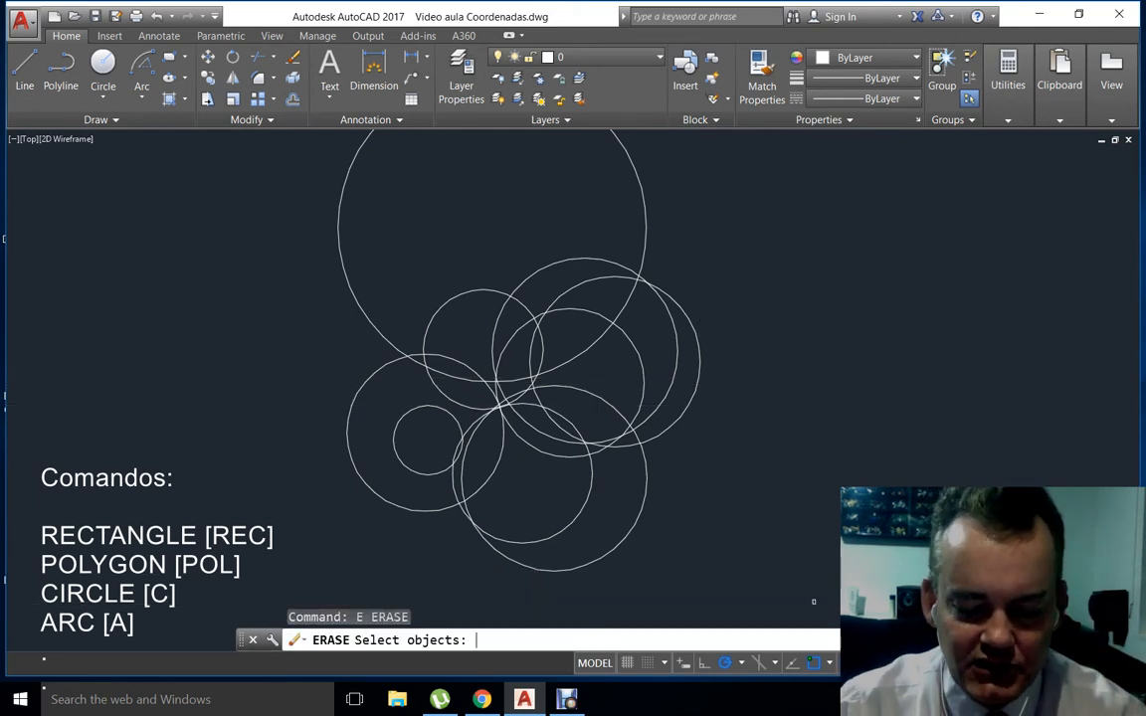
{"action": "type", "text": "all"}
{"action": "key", "text": "Return"}
{"action": "key", "text": "Return"}
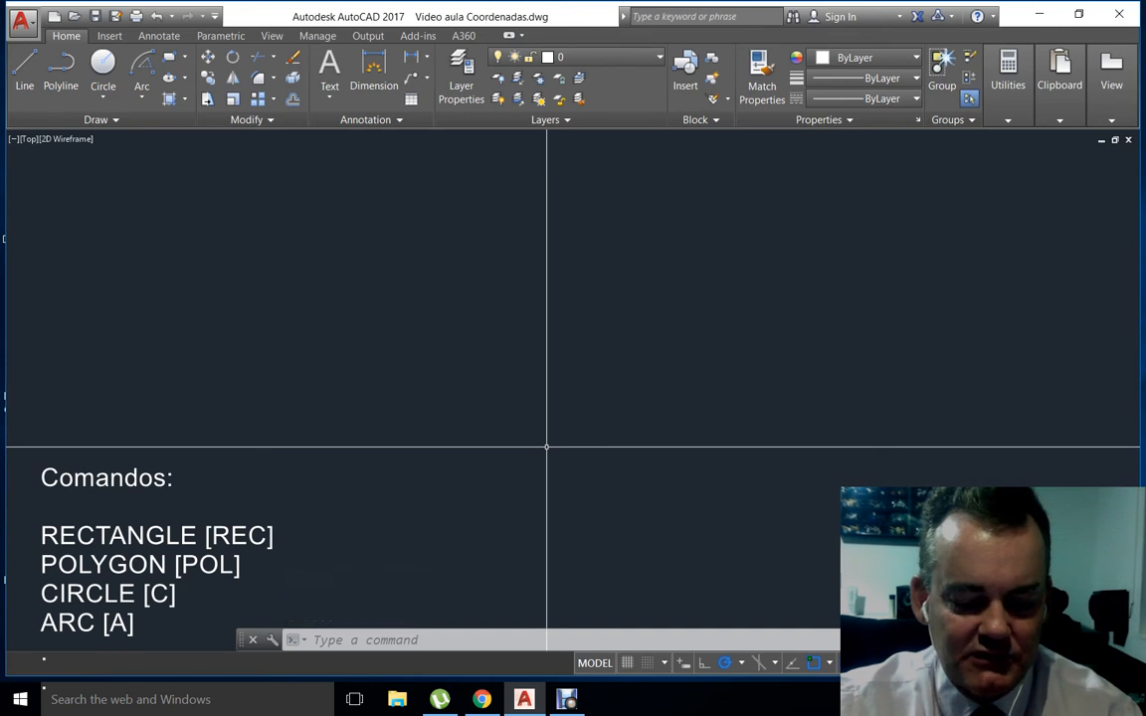
Draw a circle with a radius of 50 in the middle of the empty drawing area
{"action": "type", "text": "c"}
{"action": "key", "text": "Return"}
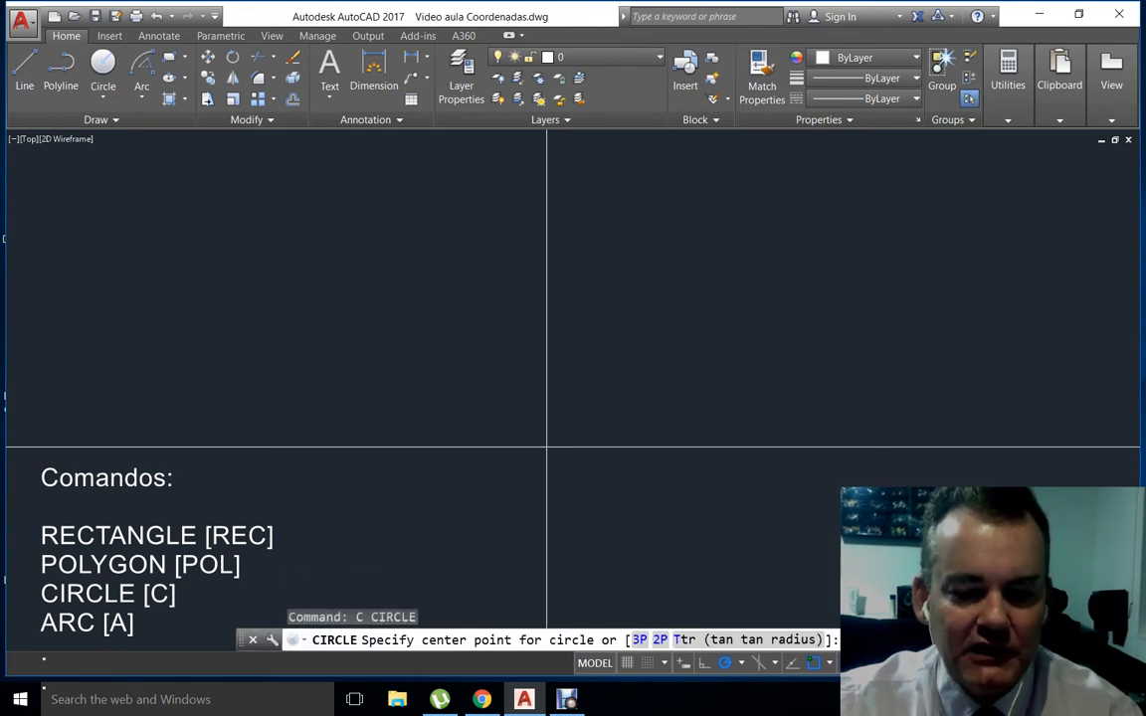
{"action": "left_click", "coordinate": [491, 347]}
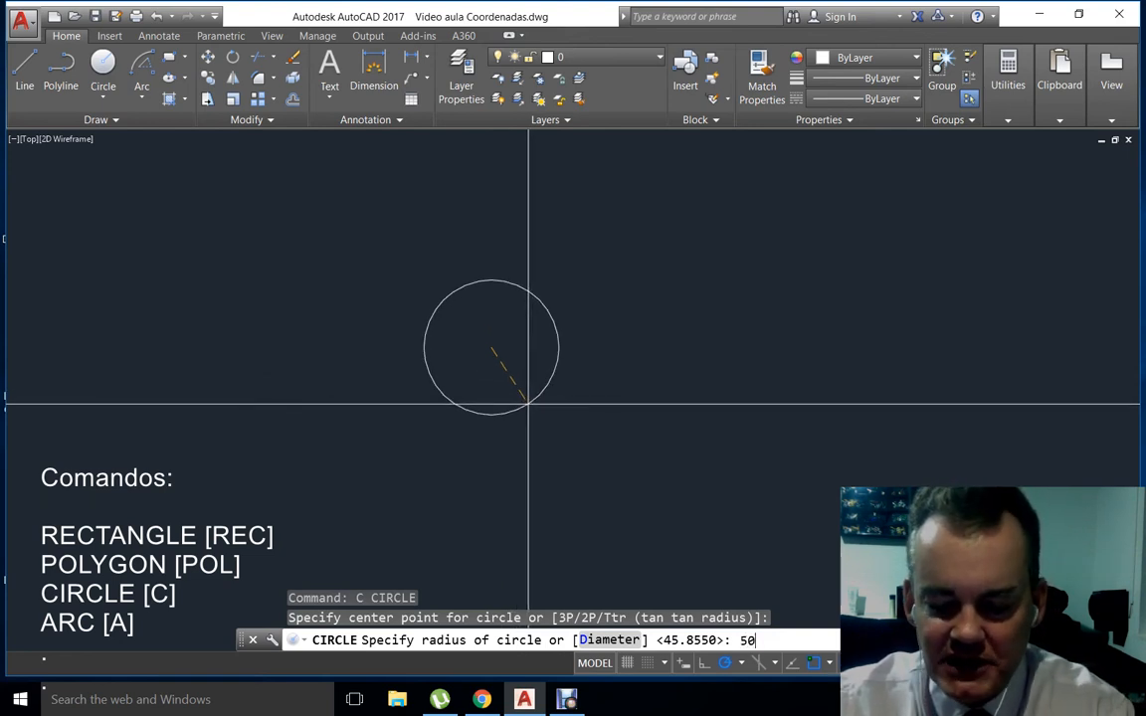
{"action": "key", "text": "Return"}
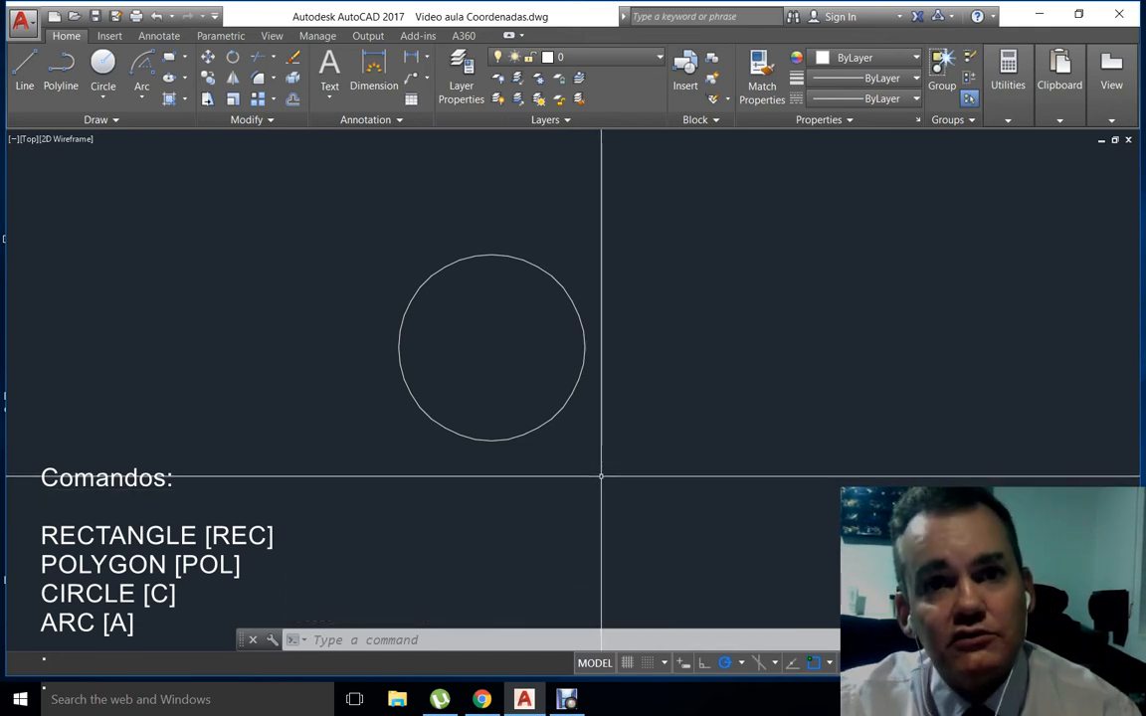
Draw a second circle to the right of the first using the Diameter option with a diameter of 100
{"action": "type", "text": "c"}
{"action": "key", "text": "Return"}
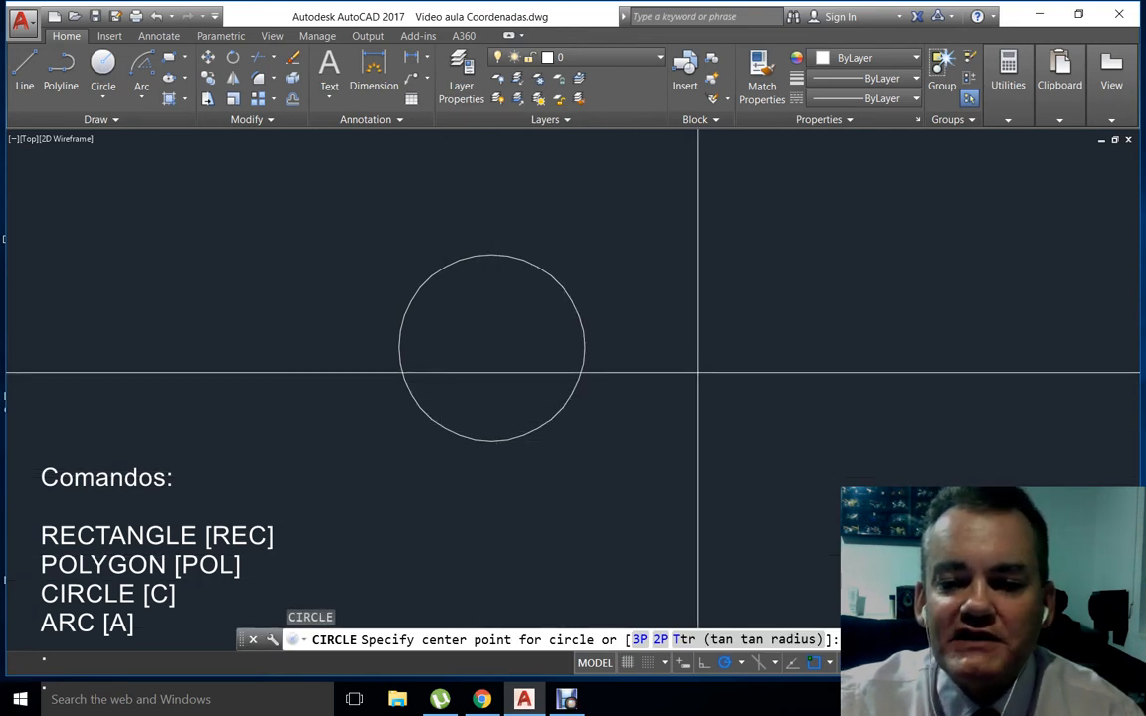
{"action": "left_click", "coordinate": [723, 342]}
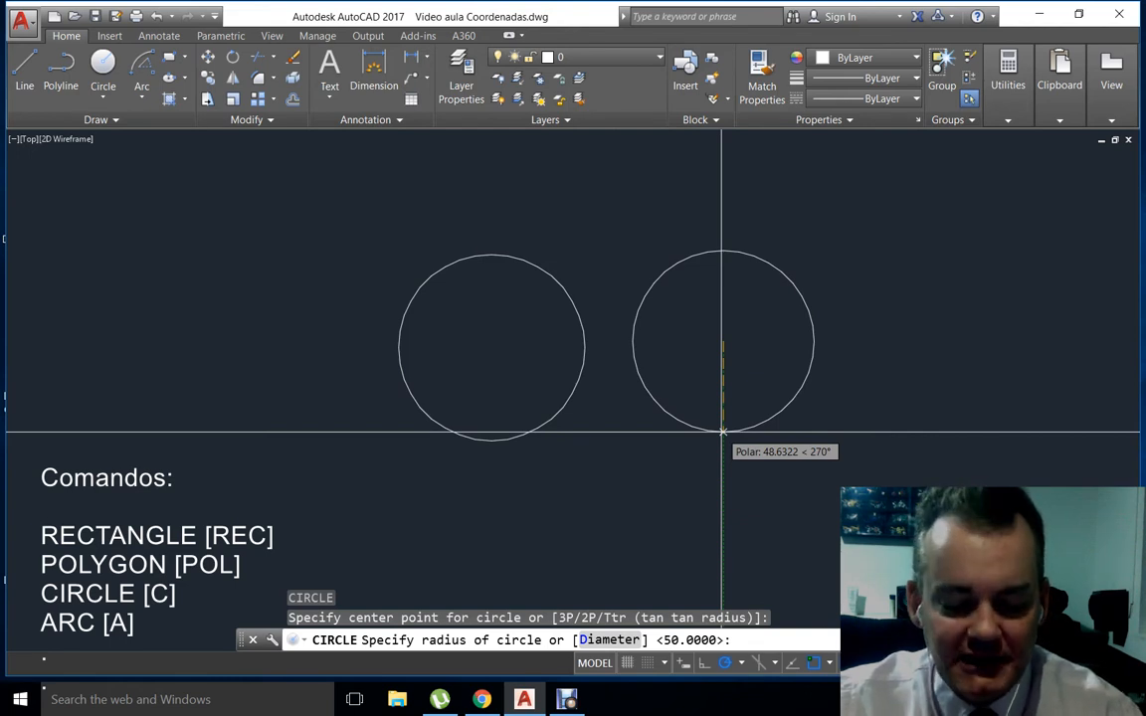
{"action": "key", "text": "Return"}
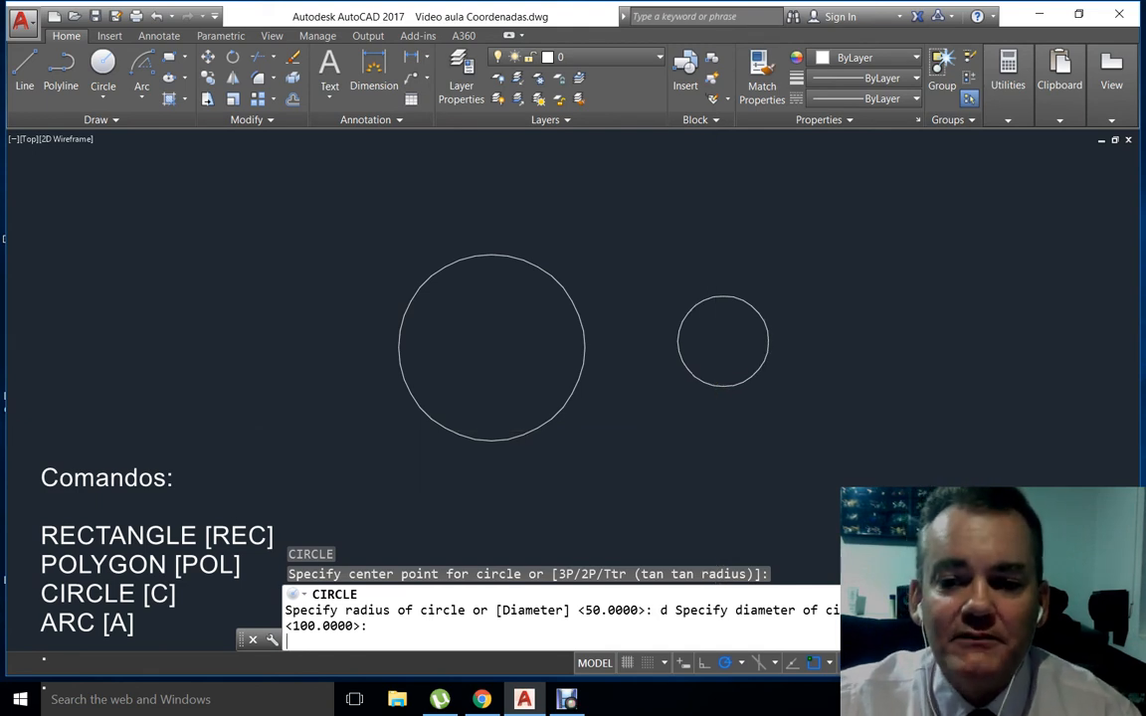
{"action": "key", "text": "Return"}
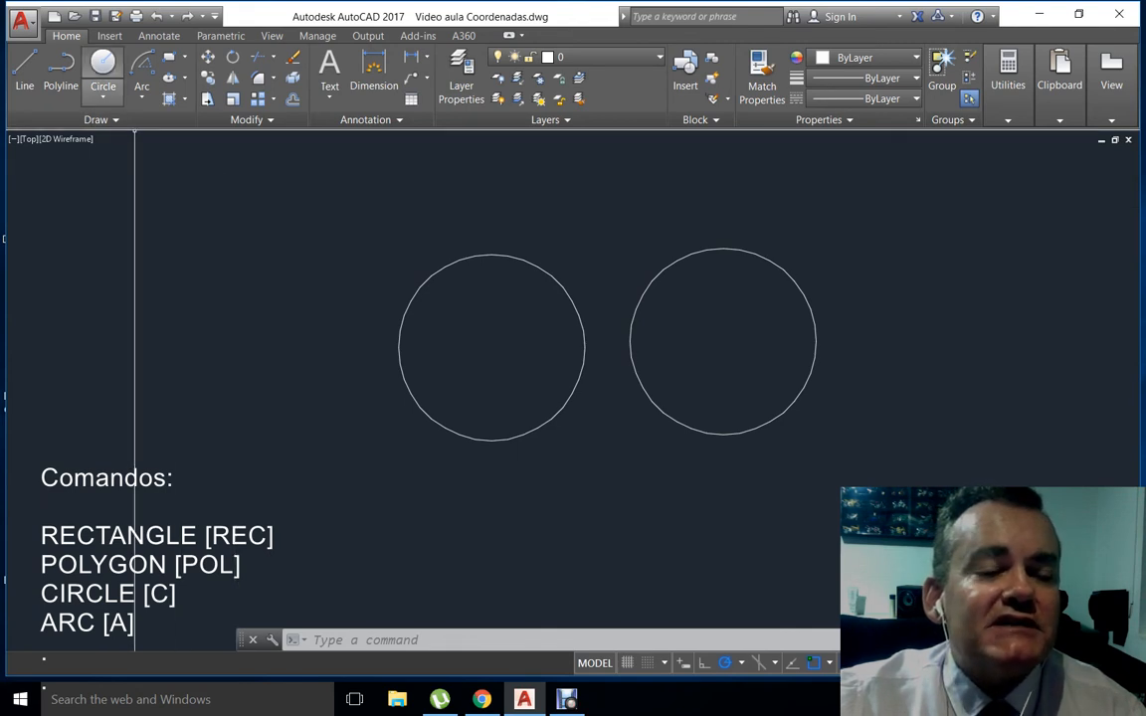
Draw a freehand 2-Point circle above and to the left of the middle circle, picking both ends of its diameter
{"action": "left_click", "coordinate": [102, 95]}
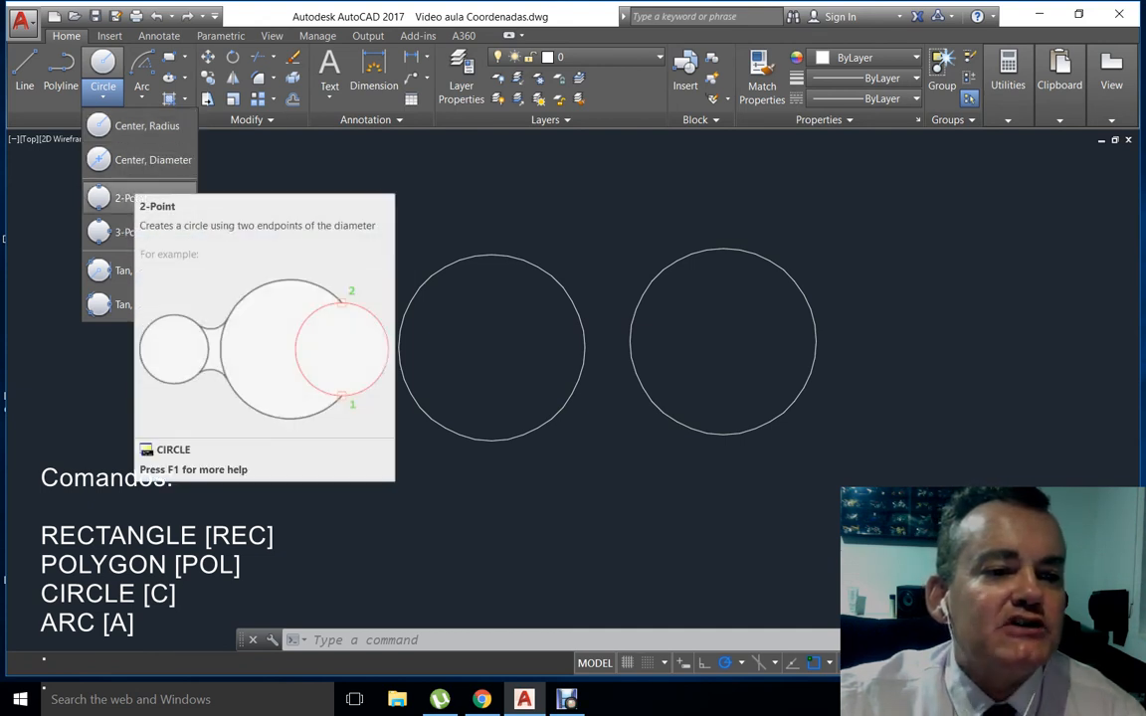
{"action": "left_click", "coordinate": [122, 198]}
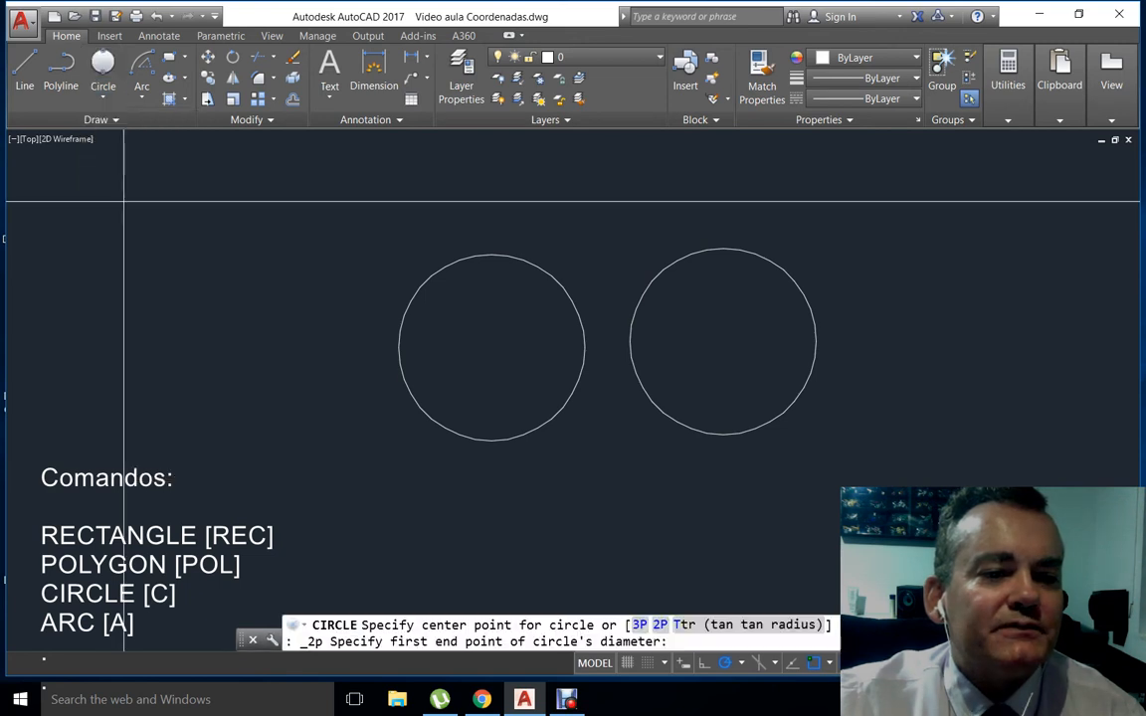
{"action": "left_click", "coordinate": [256, 208]}
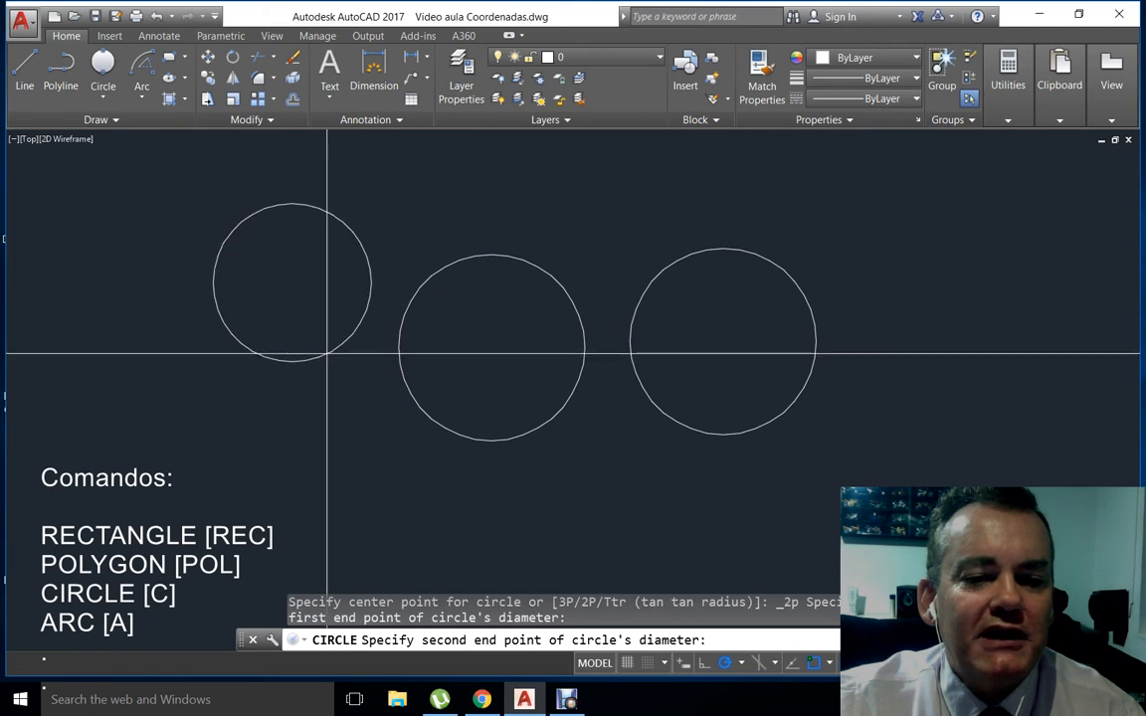
{"action": "left_click", "coordinate": [327, 353]}
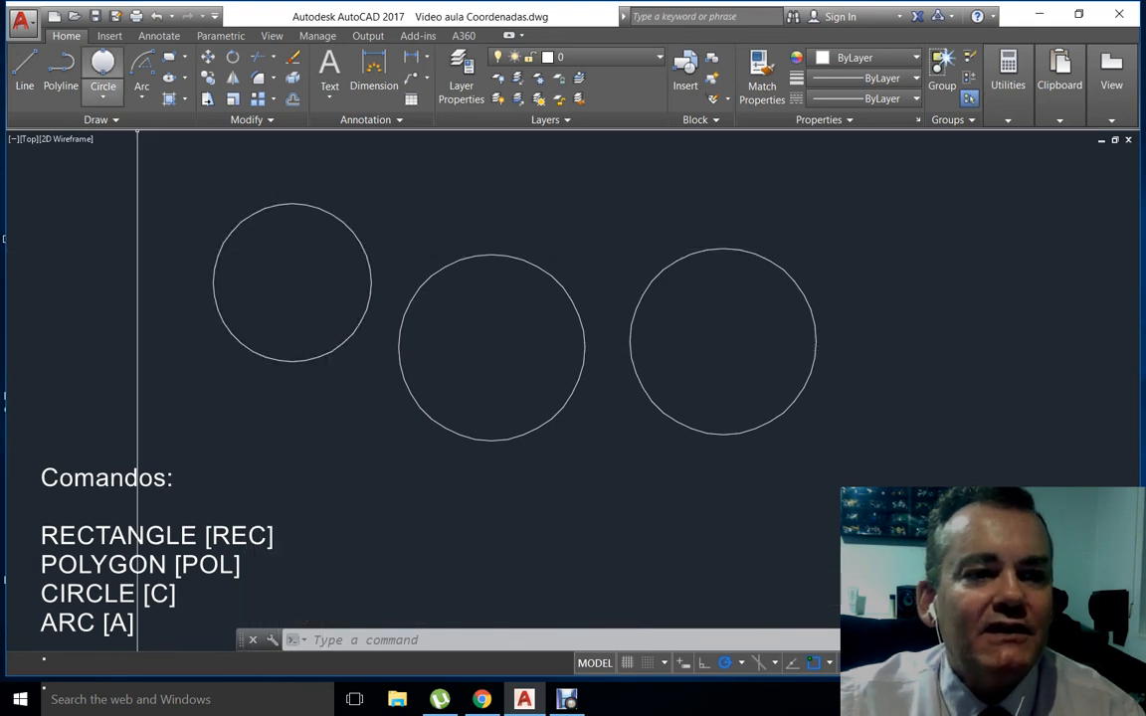
Draw a freehand 3-Point circle with a radius of about 41 below the 2-Point circle
{"action": "left_click", "coordinate": [102, 96]}
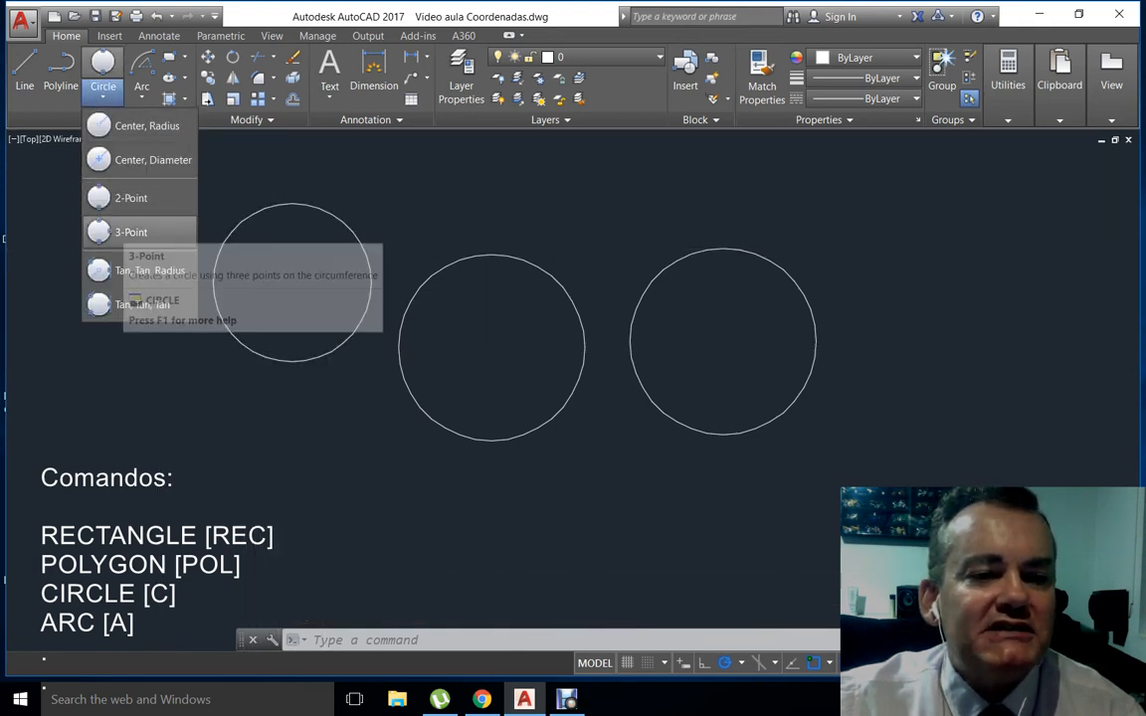
{"action": "left_click", "coordinate": [130, 231]}
{"action": "left_click", "coordinate": [311, 421]}
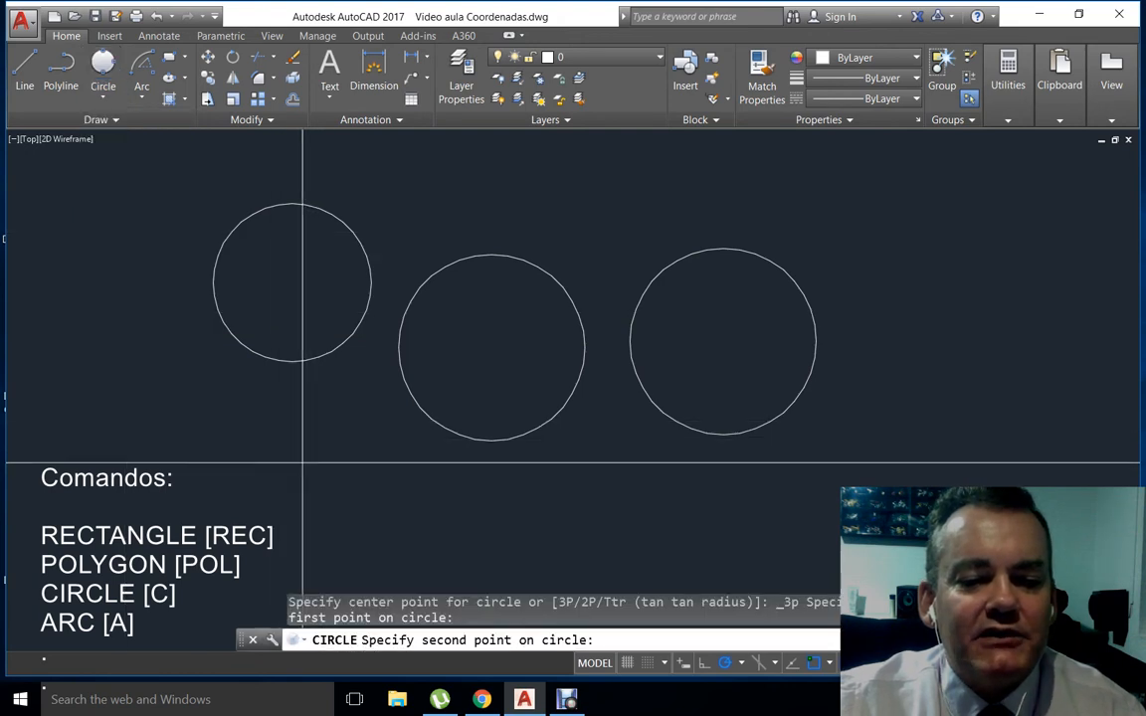
{"action": "left_click", "coordinate": [283, 518]}
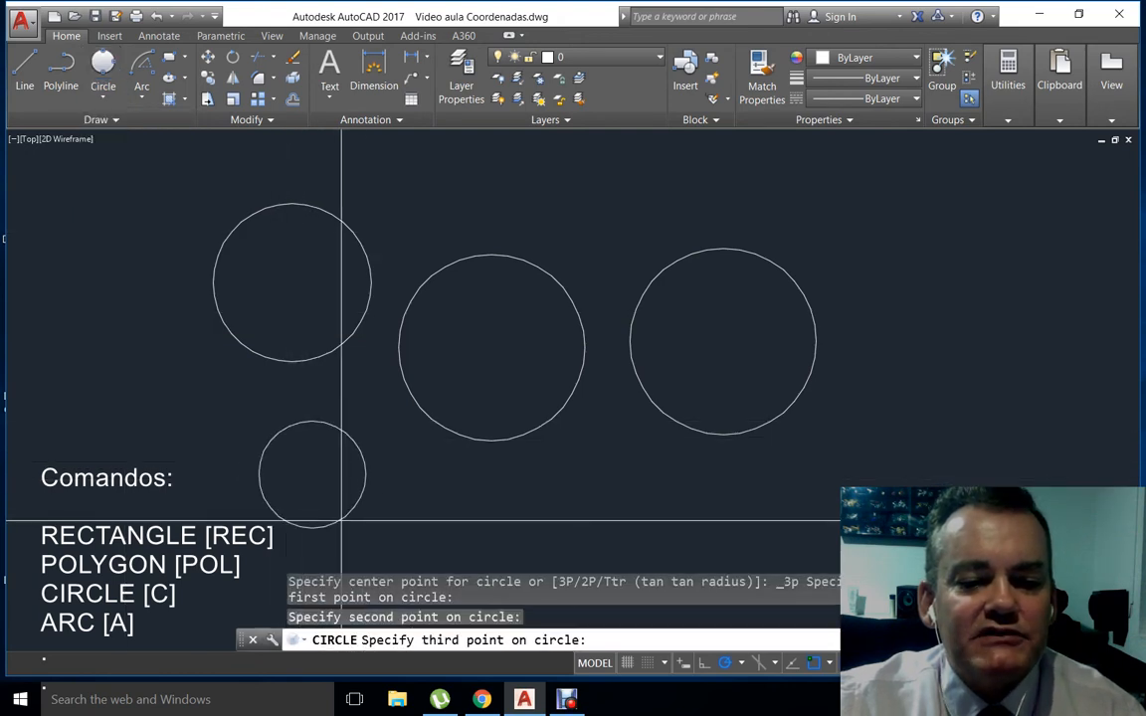
{"action": "left_click", "coordinate": [422, 512]}
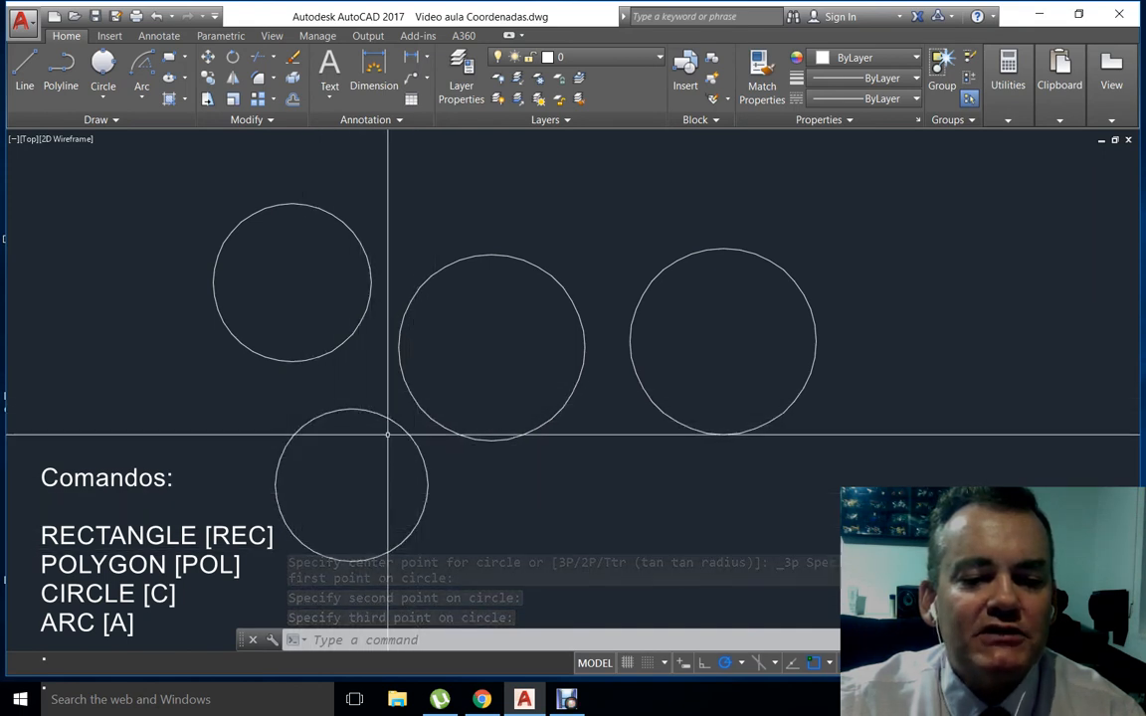
Draw a Tan, Tan, Radius circle tangent to the upper parts of the 2-Point circle and the middle circle
{"action": "left_click", "coordinate": [103, 95]}
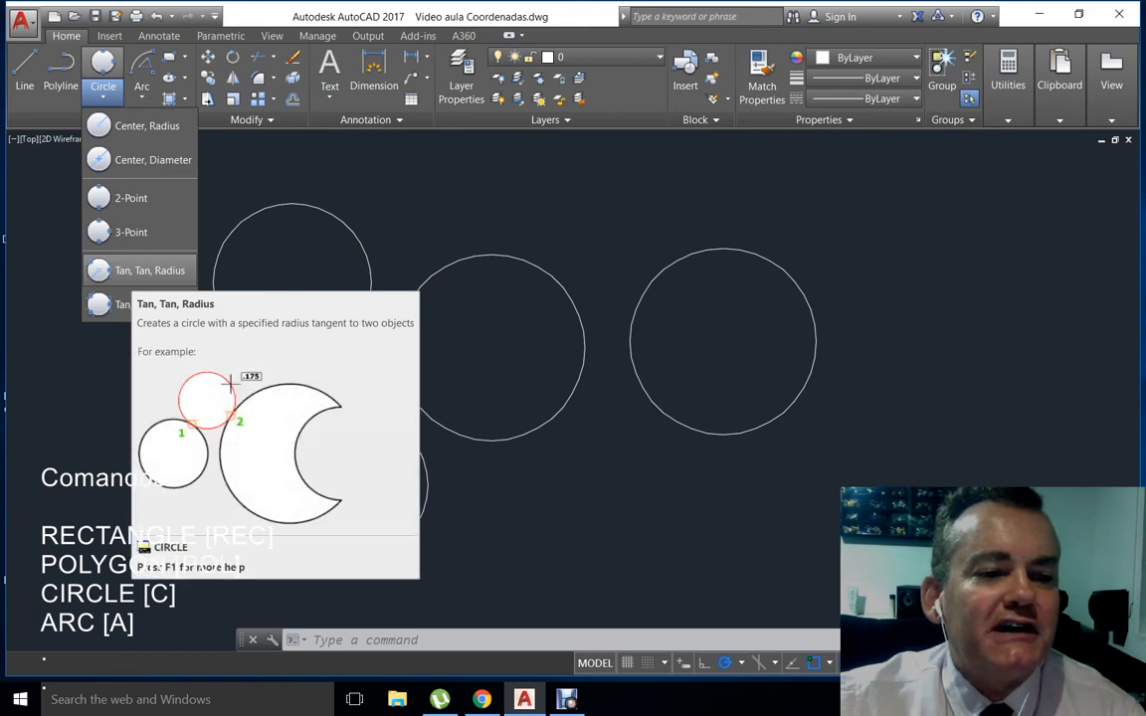
{"action": "left_click", "coordinate": [149, 271]}
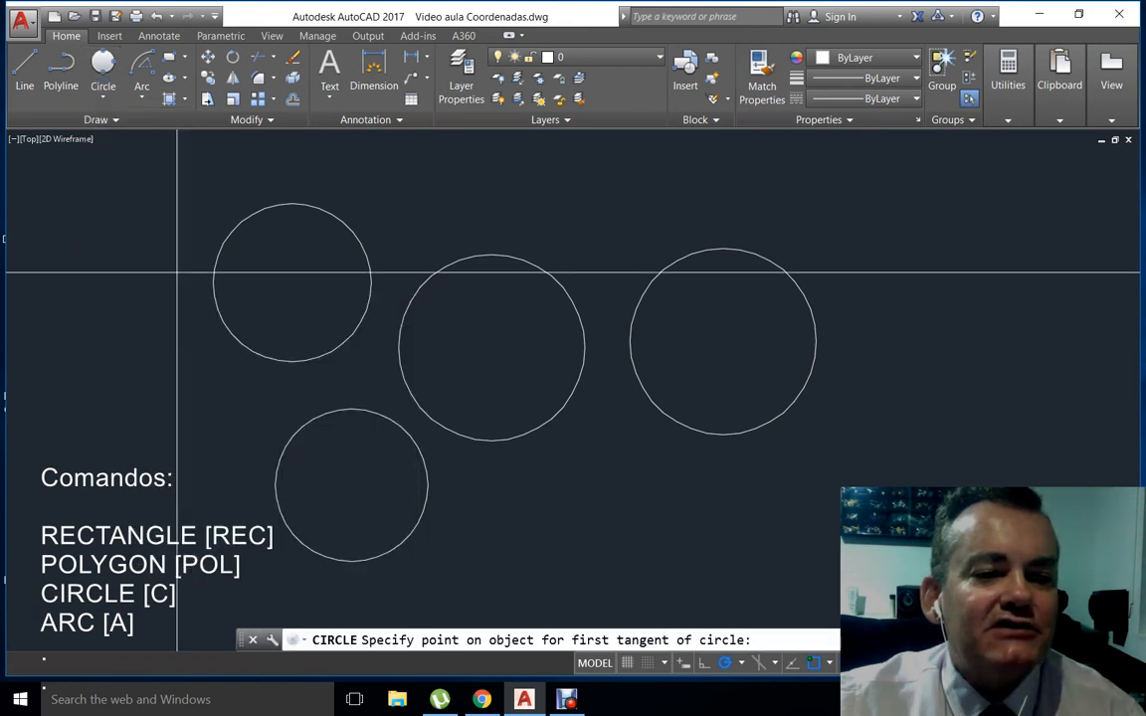
{"action": "left_click", "coordinate": [360, 235]}
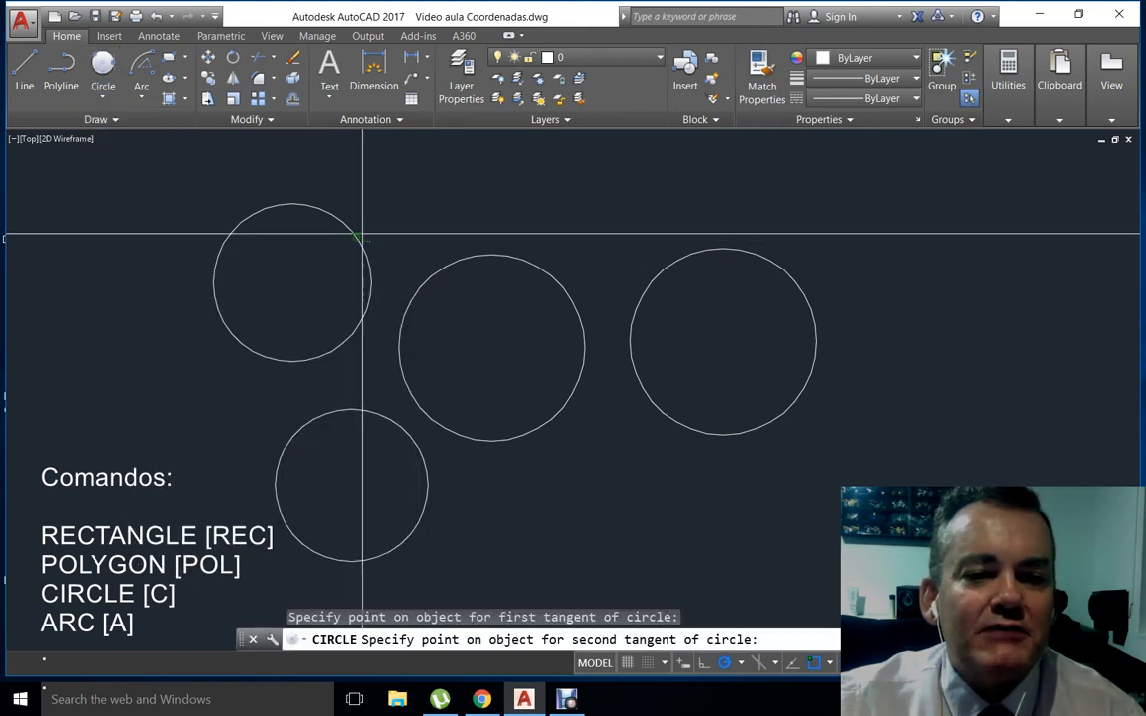
{"action": "left_click", "coordinate": [444, 267]}
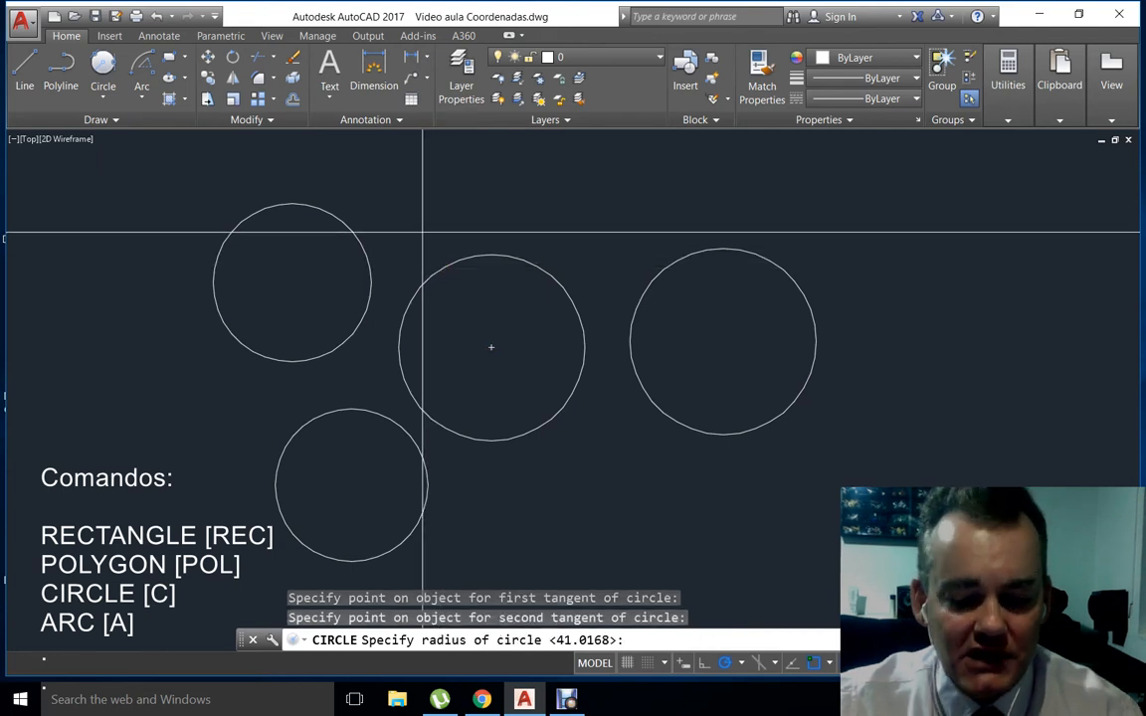
{"action": "key", "text": "Return"}
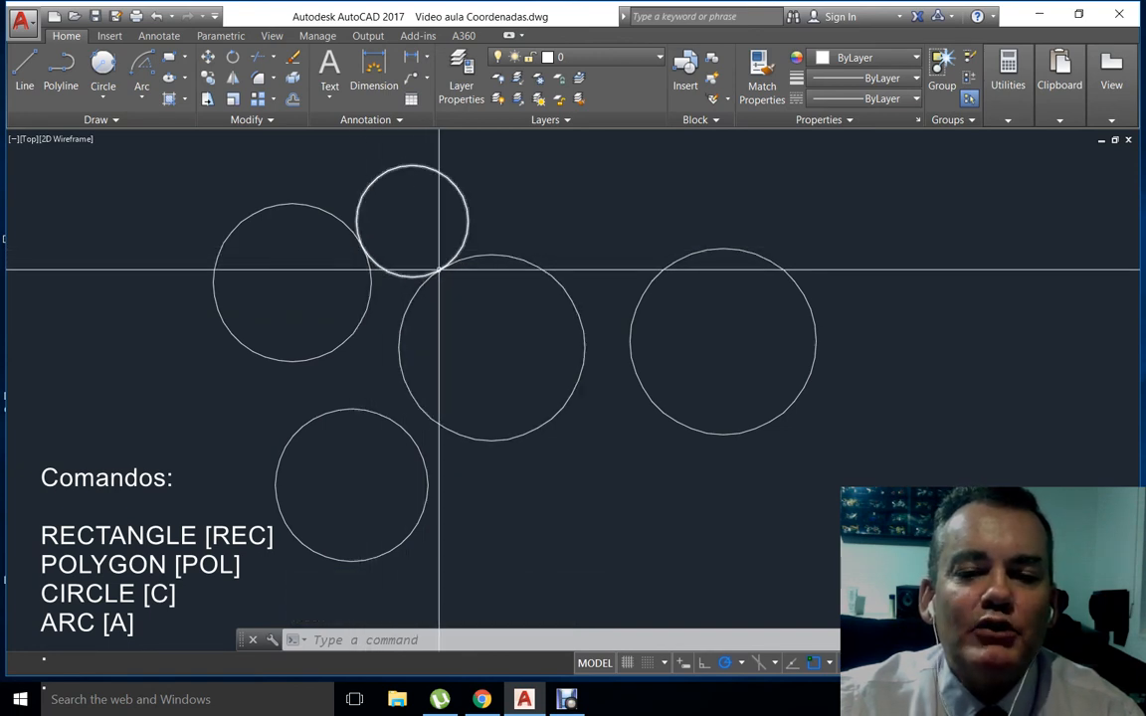
Draw a small Tan, Tan, Tan circle in the gap between the 2-Point circle, the uppermost circle and the middle circle
{"action": "left_click", "coordinate": [103, 97]}
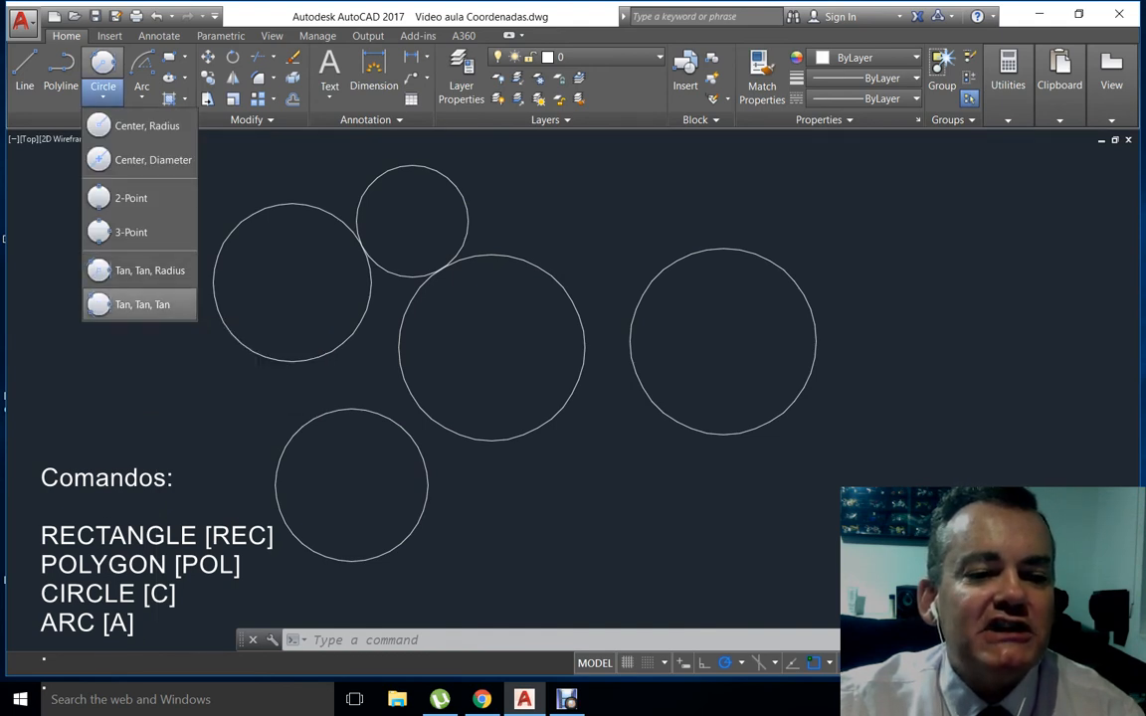
{"action": "left_click", "coordinate": [139, 304]}
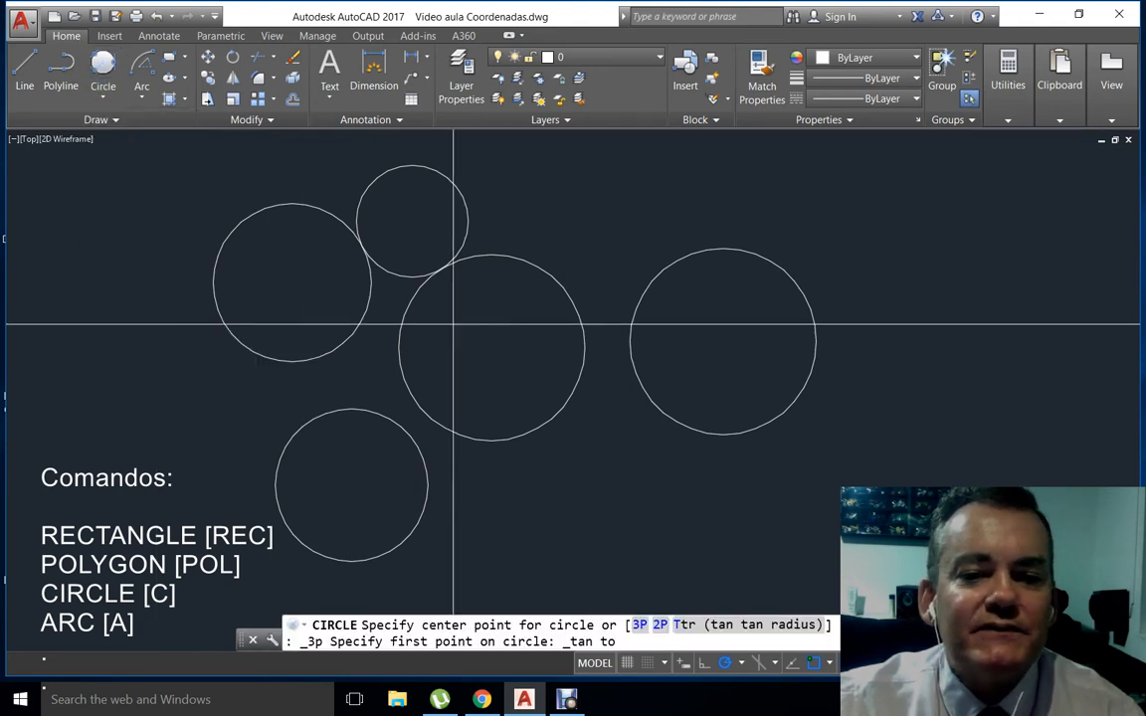
{"action": "left_click", "coordinate": [371, 301]}
{"action": "left_click", "coordinate": [395, 275]}
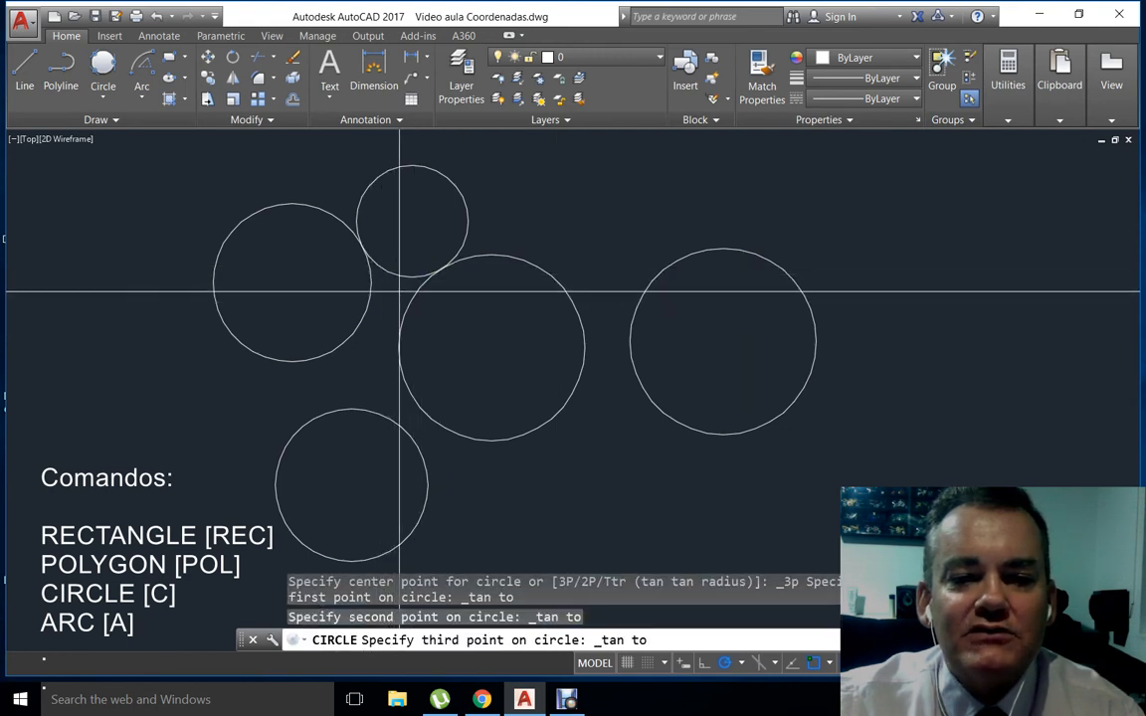
{"action": "left_click", "coordinate": [398, 297]}
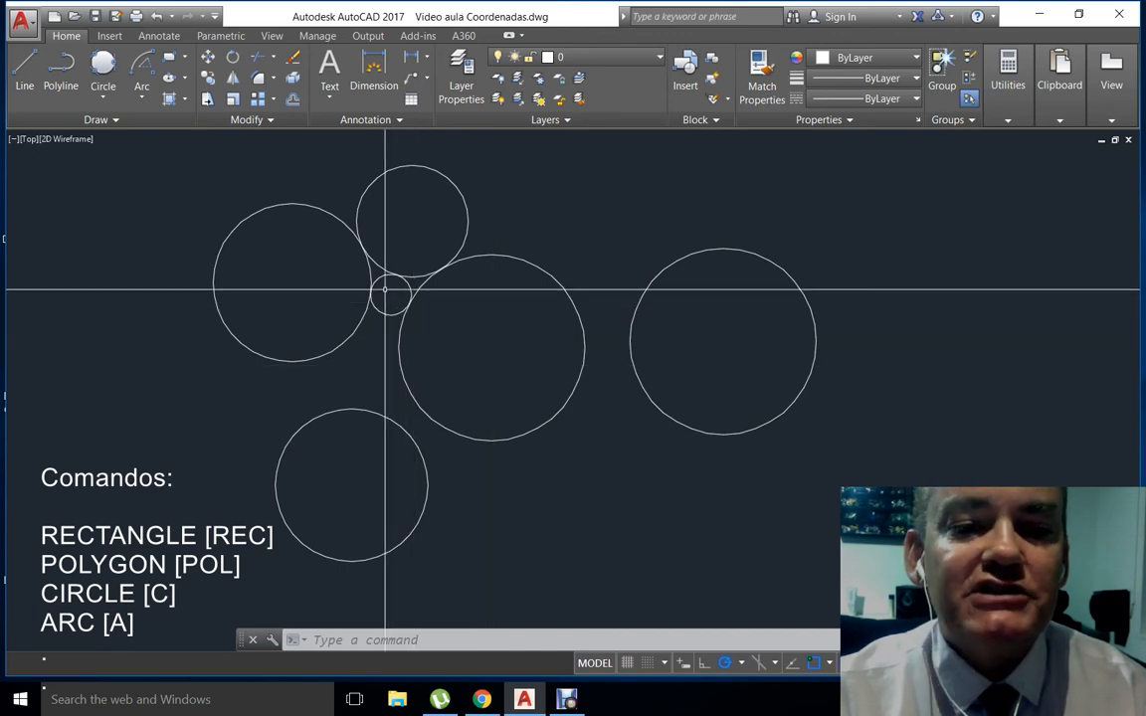
Examine the small circle and its neighbours' tangent points by zooming in and out on them repeatedly
{"action": "scroll", "coordinate": [386, 291], "scroll_direction": "up", "scroll_amount": 8}
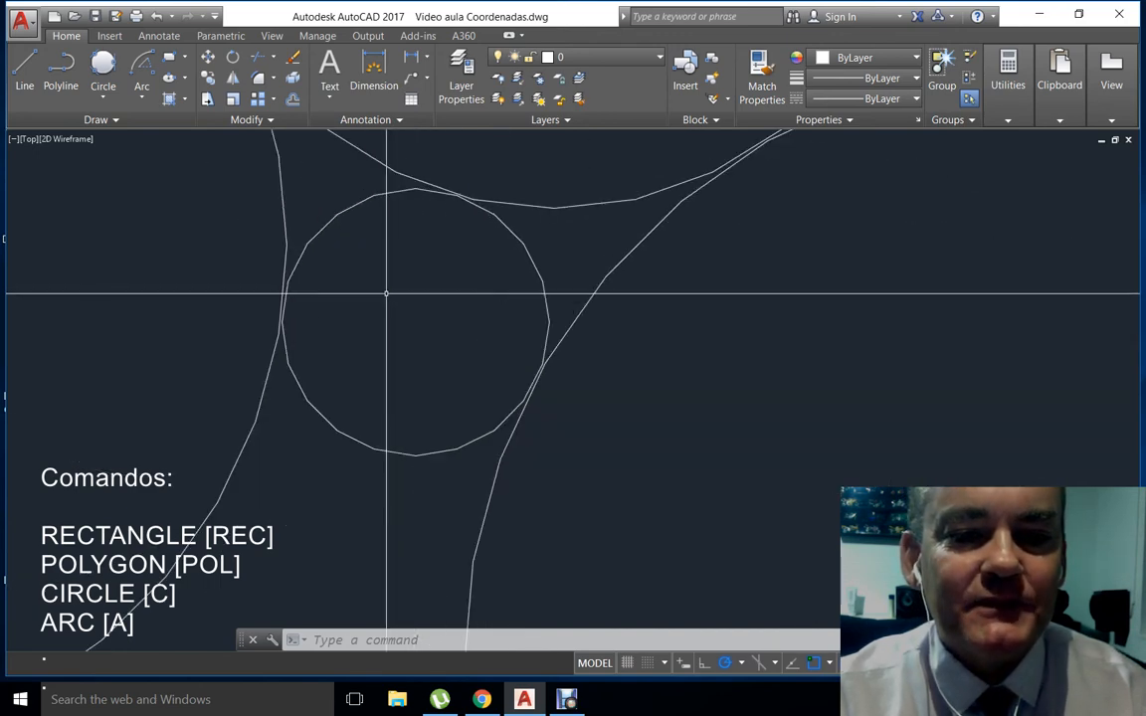
{"action": "scroll", "coordinate": [386, 293], "scroll_direction": "down", "scroll_amount": 12}
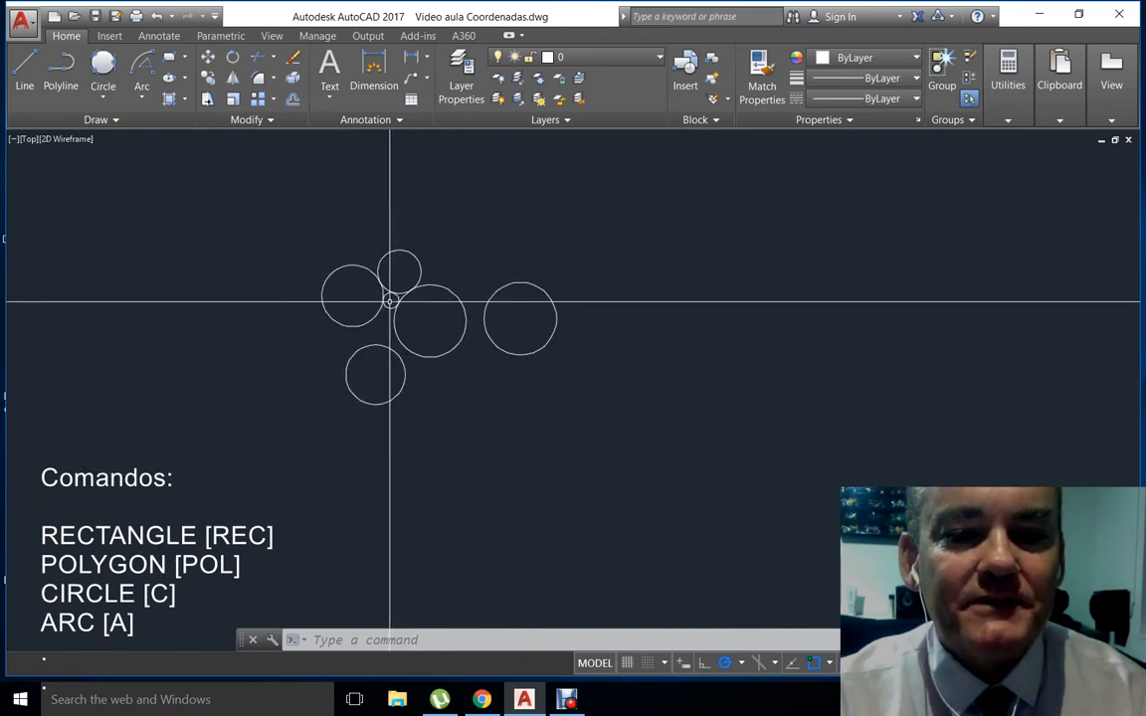
{"action": "scroll", "coordinate": [389, 302], "scroll_direction": "up", "scroll_amount": 10}
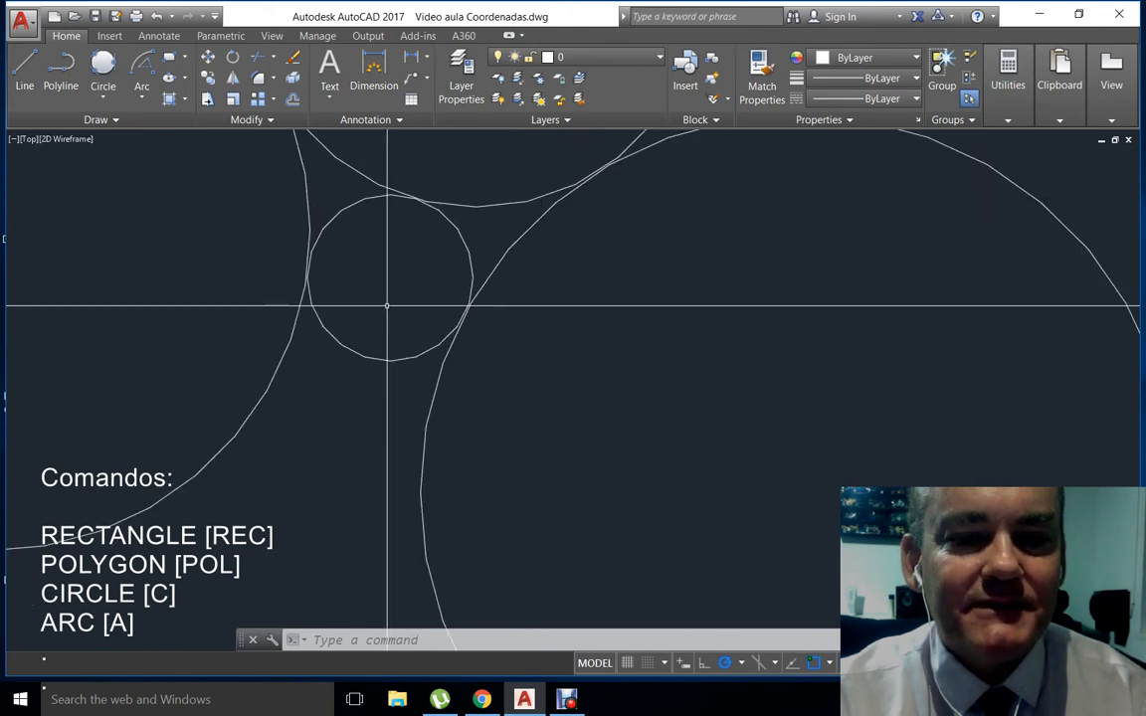
{"action": "scroll", "coordinate": [388, 306], "scroll_direction": "down", "scroll_amount": 10}
{"action": "scroll", "coordinate": [388, 306], "scroll_direction": "up", "scroll_amount": 7}
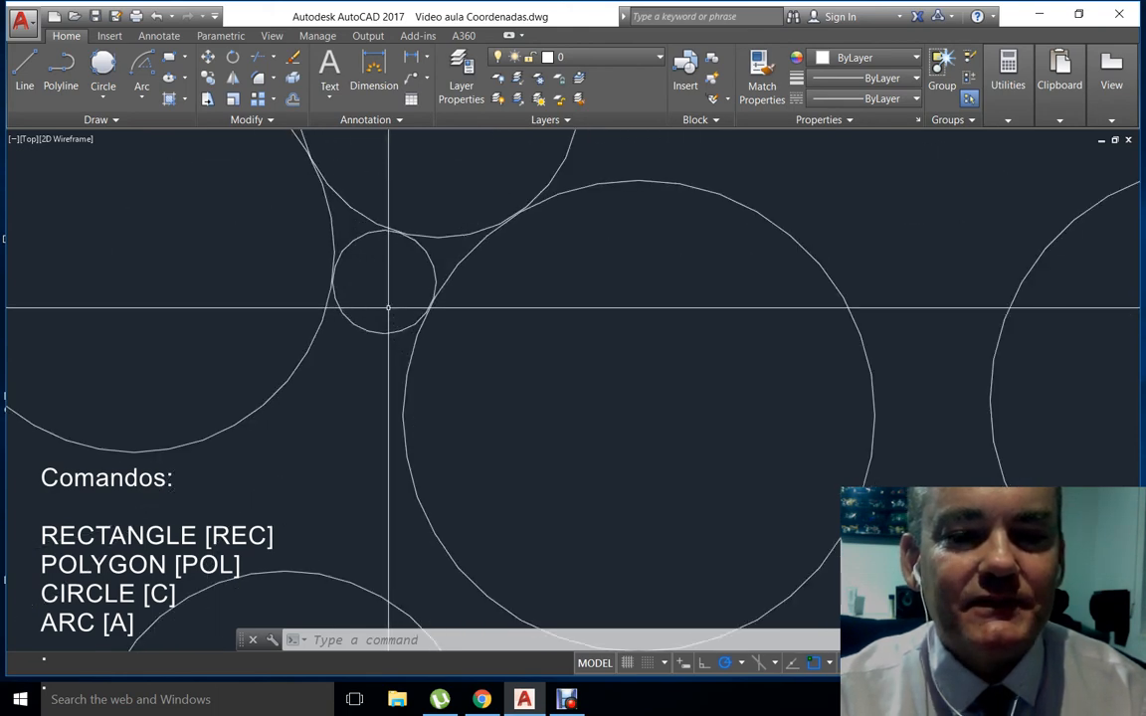
{"action": "scroll", "coordinate": [388, 307], "scroll_direction": "down", "scroll_amount": 3}
{"action": "scroll", "coordinate": [391, 302], "scroll_direction": "up", "scroll_amount": 5}
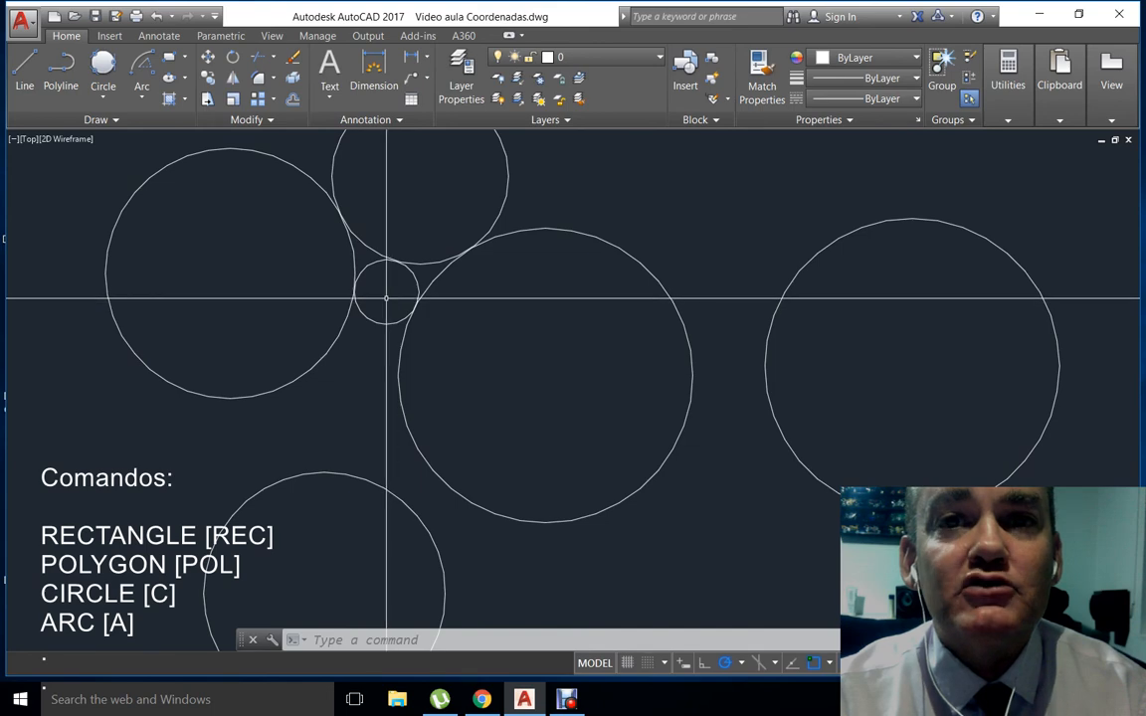
{"action": "scroll", "coordinate": [388, 307], "scroll_direction": "down", "scroll_amount": 8}
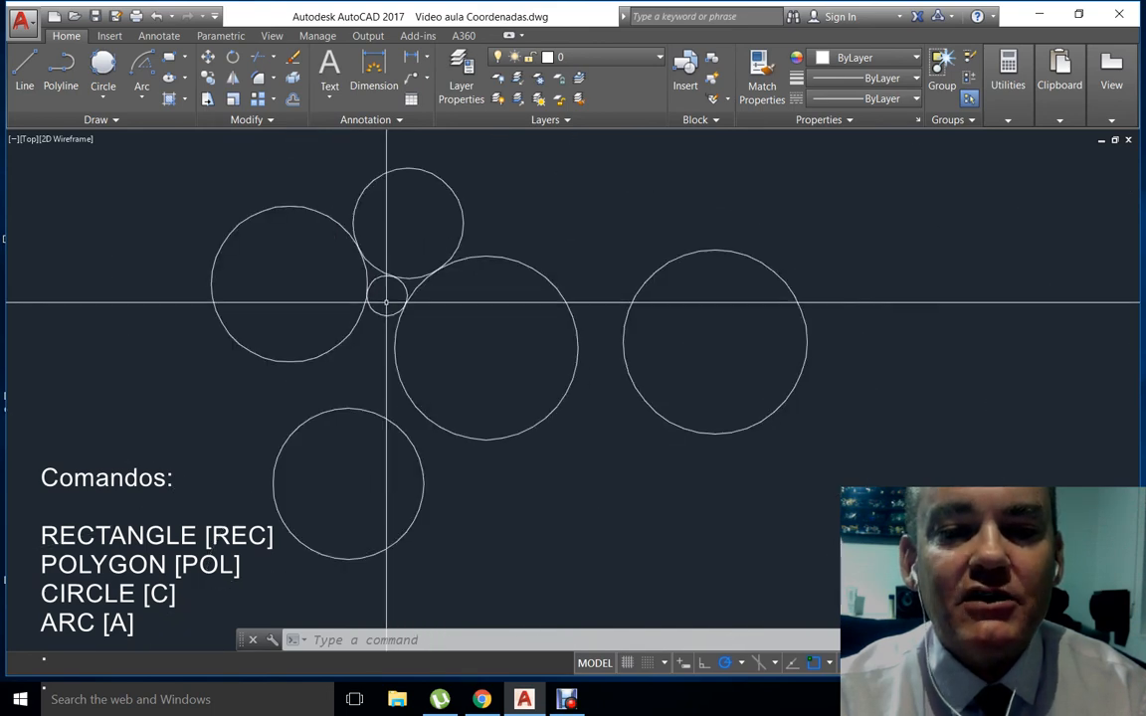
{"action": "scroll", "coordinate": [388, 306], "scroll_direction": "up", "scroll_amount": 6}
{"action": "scroll", "coordinate": [388, 306], "scroll_direction": "down", "scroll_amount": 4}
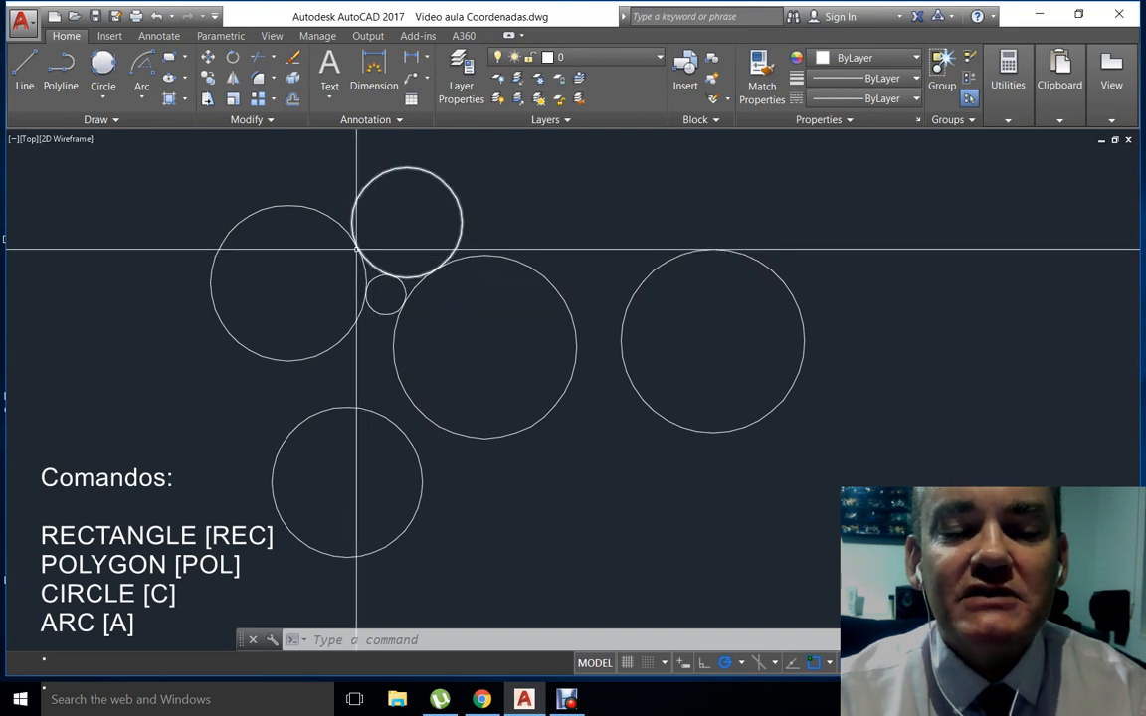
{"action": "scroll", "coordinate": [358, 248], "scroll_direction": "up", "scroll_amount": 8}
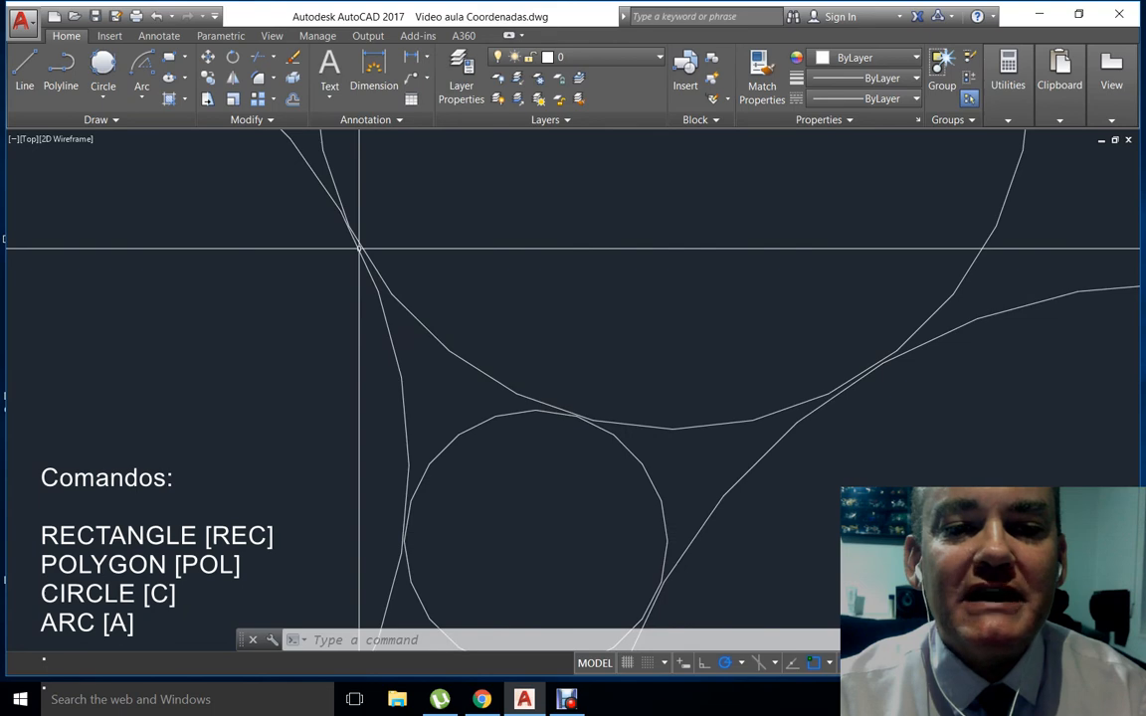
{"action": "scroll", "coordinate": [358, 248], "scroll_direction": "down", "scroll_amount": 8}
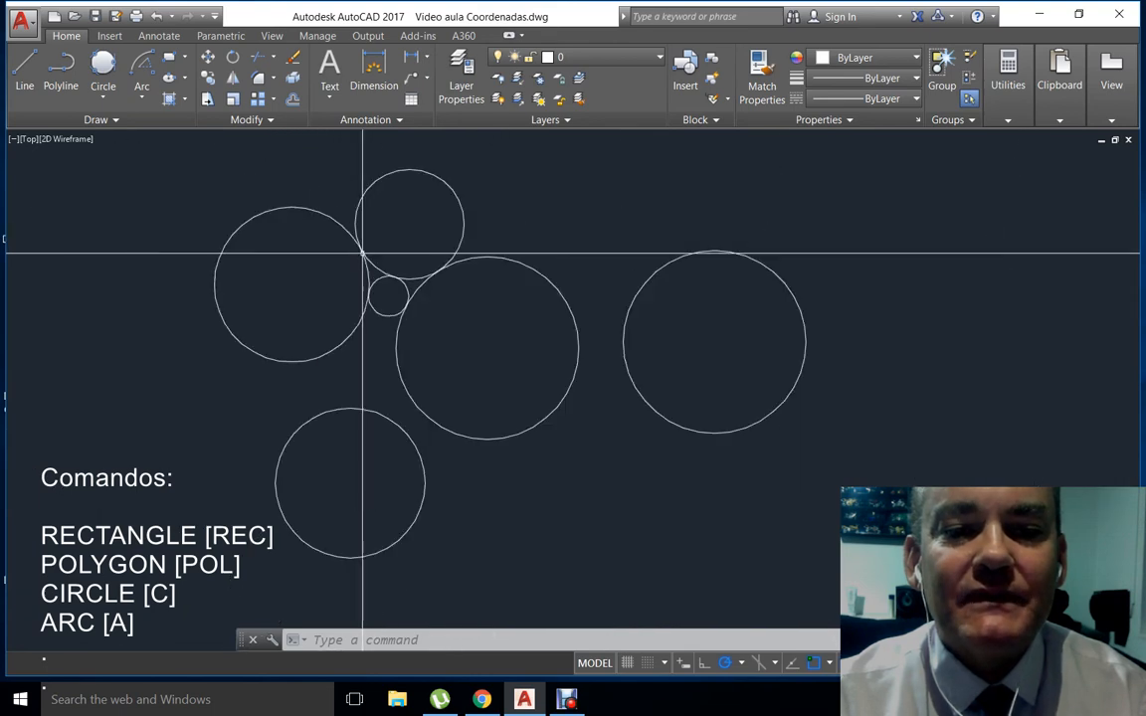
{"action": "scroll", "coordinate": [361, 248], "scroll_direction": "up", "scroll_amount": 4}
{"action": "scroll", "coordinate": [362, 254], "scroll_direction": "down", "scroll_amount": 6}
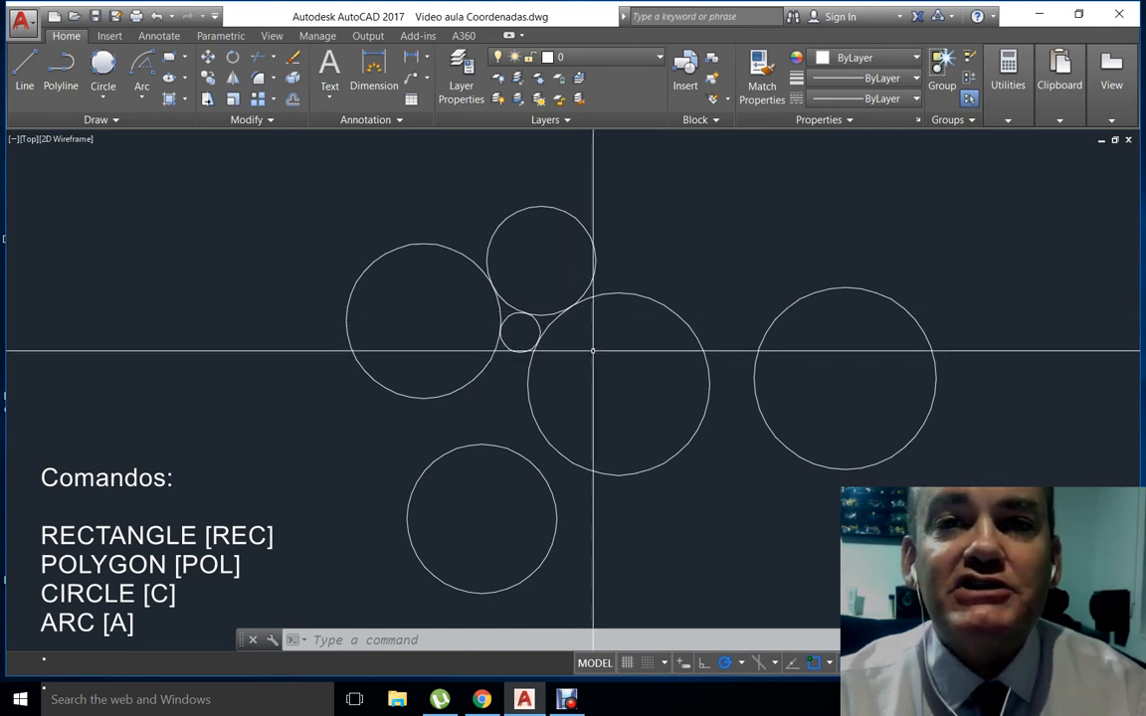
Pan and zoom around the circle group, and fit the whole drawing in the view
{"action": "mouse_move", "coordinate": [593, 347]}
{"action": "middle_mouse_down"}
{"action": "mouse_move", "coordinate": [583, 366]}
{"action": "mouse_move", "coordinate": [630, 430]}
{"action": "mouse_move", "coordinate": [601, 299]}
{"action": "mouse_move", "coordinate": [384, 370]}
{"action": "mouse_move", "coordinate": [614, 394]}
{"action": "mouse_move", "coordinate": [475, 242]}
{"action": "mouse_move", "coordinate": [563, 474]}
{"action": "mouse_move", "coordinate": [562, 257]}
{"action": "mouse_move", "coordinate": [409, 424]}
{"action": "mouse_move", "coordinate": [656, 335]}
{"action": "mouse_move", "coordinate": [411, 259]}
{"action": "mouse_move", "coordinate": [518, 451]}
{"action": "mouse_move", "coordinate": [533, 256]}
{"action": "mouse_move", "coordinate": [417, 402]}
{"action": "mouse_move", "coordinate": [614, 314]}
{"action": "mouse_move", "coordinate": [388, 327]}
{"action": "mouse_move", "coordinate": [601, 430]}
{"action": "mouse_move", "coordinate": [560, 319]}
{"action": "mouse_move", "coordinate": [478, 438]}
{"action": "mouse_move", "coordinate": [570, 286]}
{"action": "mouse_move", "coordinate": [427, 335]}
{"action": "mouse_move", "coordinate": [614, 295]}
{"action": "mouse_move", "coordinate": [401, 328]}
{"action": "mouse_move", "coordinate": [650, 363]}
{"action": "mouse_move", "coordinate": [444, 271]}
{"action": "mouse_move", "coordinate": [481, 266]}
{"action": "mouse_move", "coordinate": [626, 435]}
{"action": "mouse_move", "coordinate": [537, 238]}
{"action": "mouse_move", "coordinate": [540, 420]}
{"action": "mouse_move", "coordinate": [420, 243]}
{"action": "mouse_move", "coordinate": [521, 455]}
{"action": "mouse_move", "coordinate": [453, 284]}
{"action": "mouse_move", "coordinate": [622, 356]}
{"action": "mouse_move", "coordinate": [399, 308]}
{"action": "mouse_move", "coordinate": [572, 353]}
{"action": "mouse_move", "coordinate": [514, 360]}
{"action": "middle_mouse_up"}
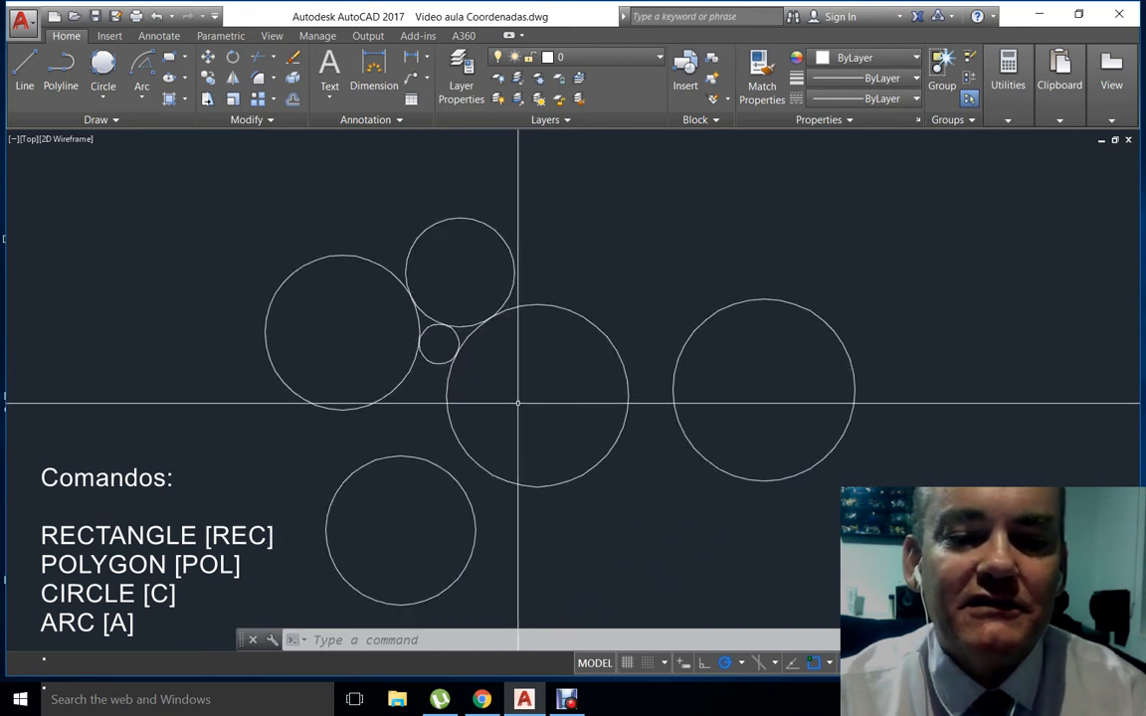
{"action": "middle_click_drag", "start_coordinate": [517, 403], "coordinate": [533, 353]}
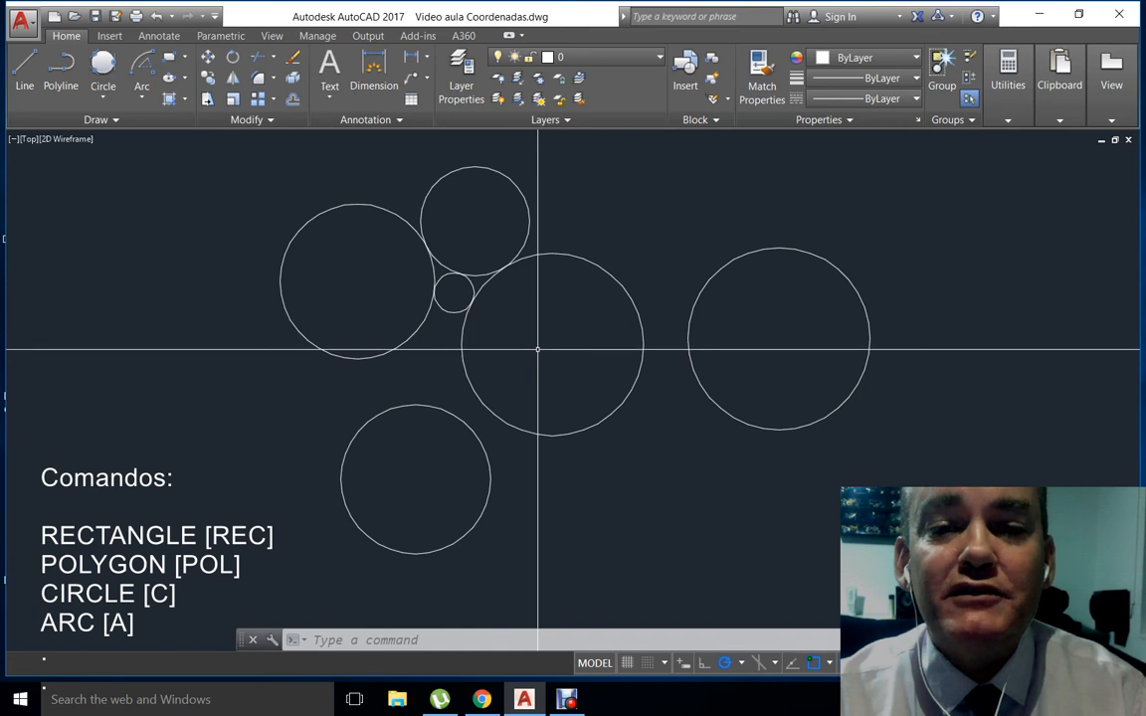
{"action": "mouse_move", "coordinate": [532, 303]}
{"action": "middle_mouse_down"}
{"action": "mouse_move", "coordinate": [547, 404]}
{"action": "mouse_move", "coordinate": [487, 332]}
{"action": "mouse_move", "coordinate": [529, 333]}
{"action": "middle_mouse_up"}
{"action": "scroll", "coordinate": [527, 340], "scroll_direction": "down", "scroll_amount": 5}
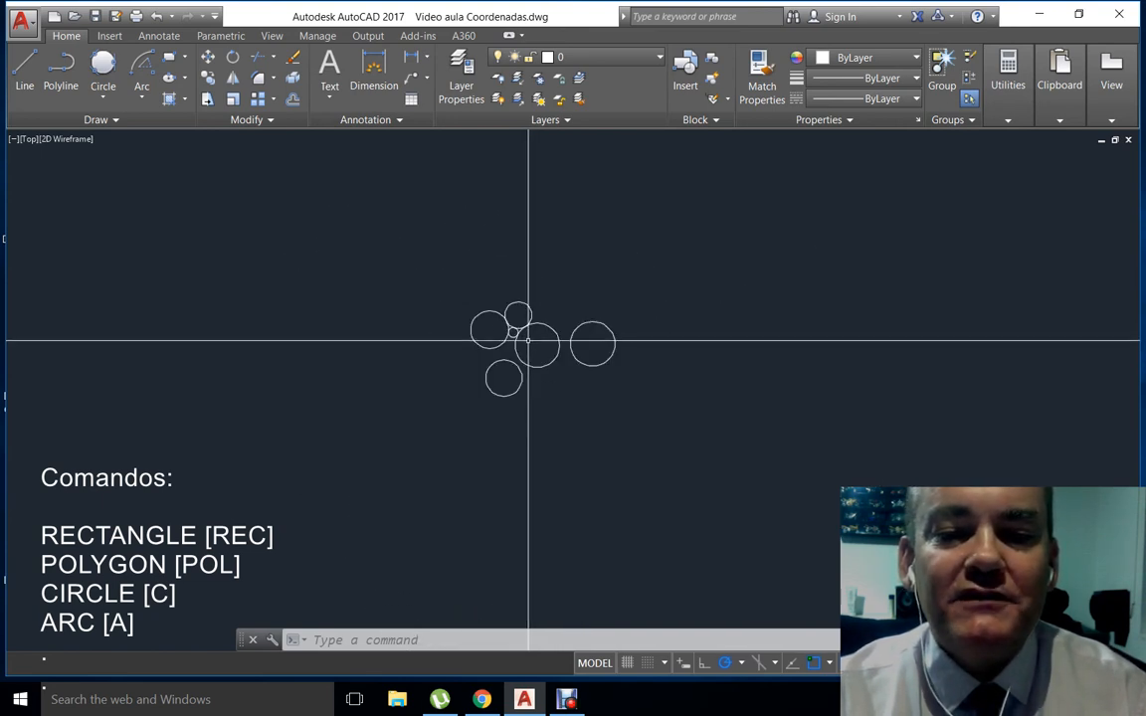
{"action": "scroll", "coordinate": [528, 340], "scroll_direction": "up", "scroll_amount": 2}
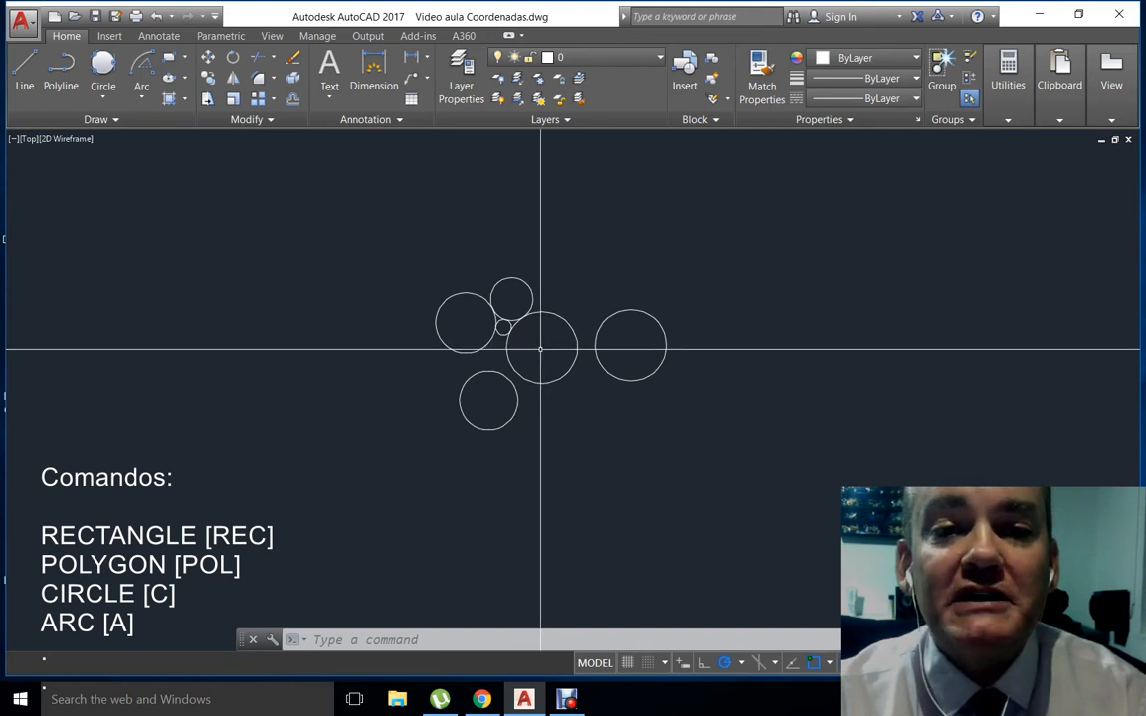
{"action": "middle_click", "coordinate": [540, 348]}
{"action": "middle_click", "coordinate": [540, 348]}
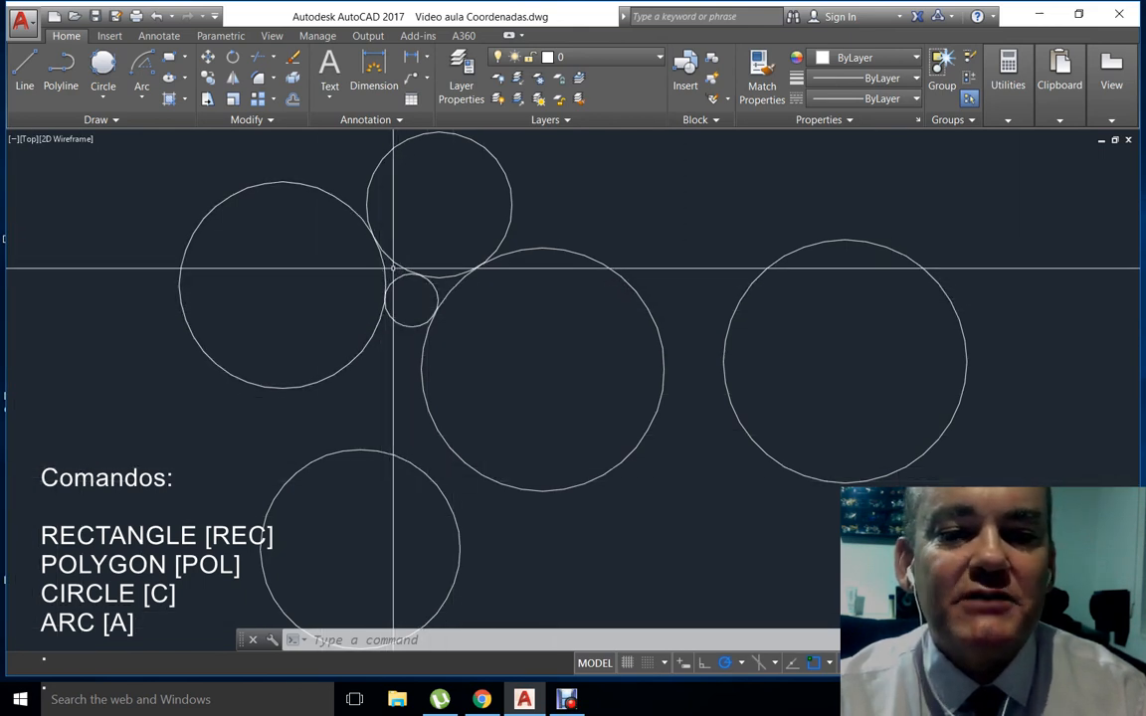
Inspect the tangent point between the 2-Point circle and the uppermost circle at close zoom
{"action": "scroll", "coordinate": [370, 235], "scroll_direction": "up", "scroll_amount": 4}
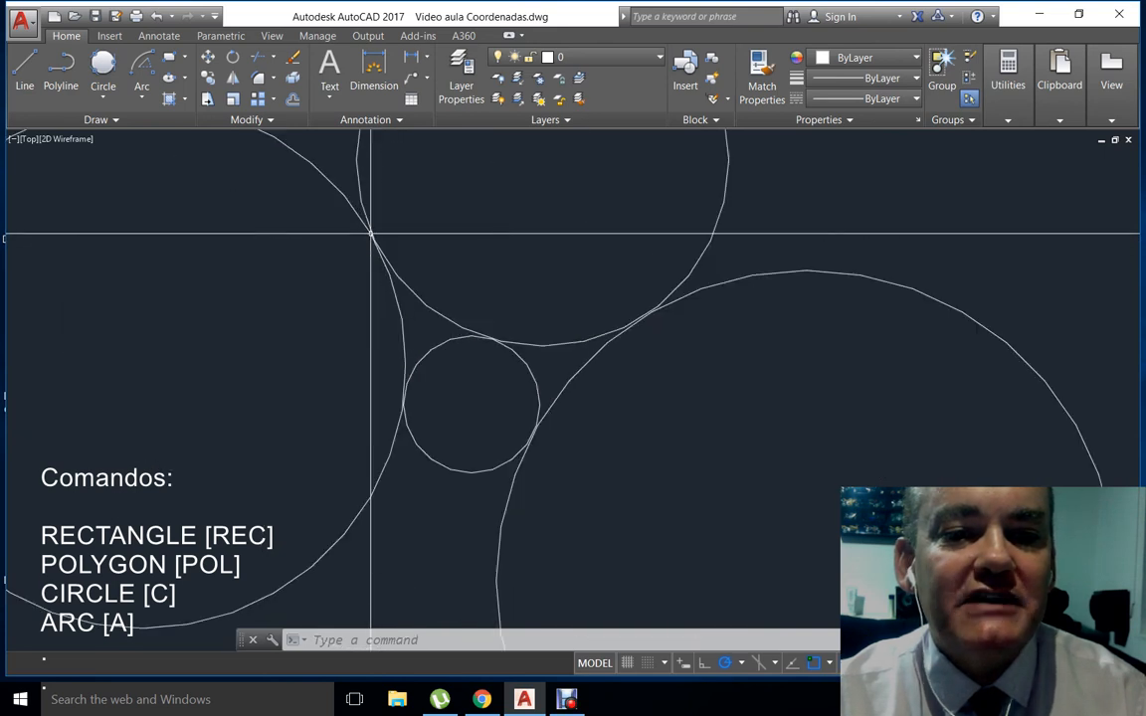
{"action": "scroll", "coordinate": [370, 234], "scroll_direction": "up", "scroll_amount": 5}
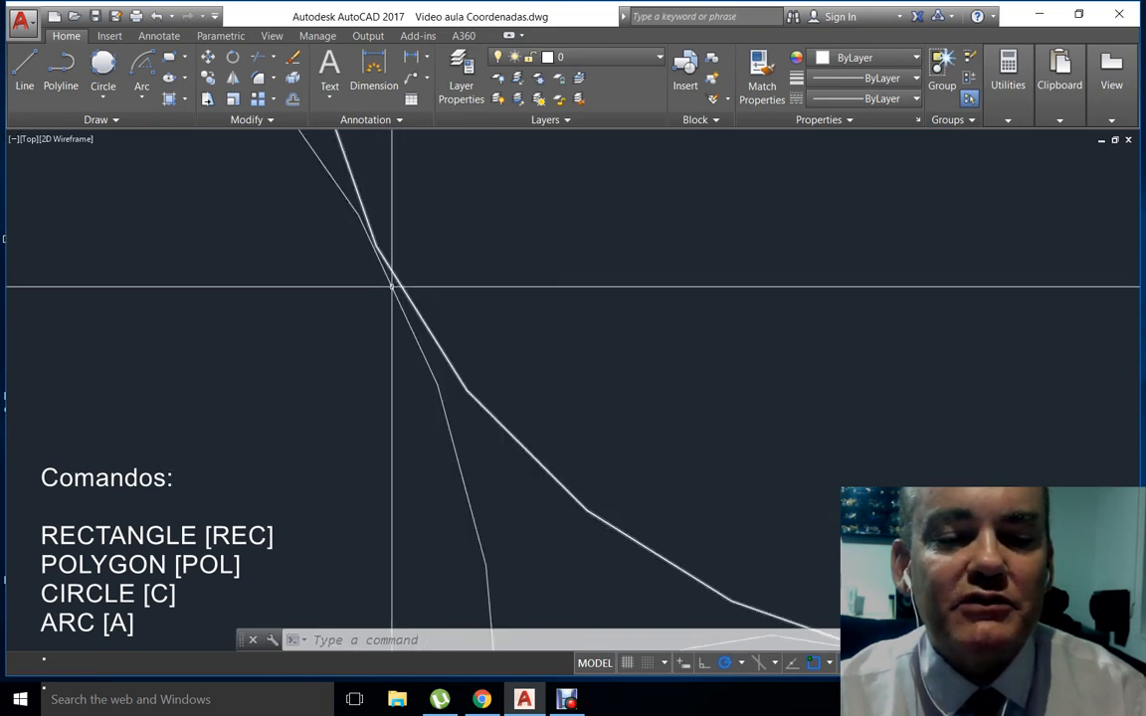
{"action": "scroll", "coordinate": [392, 287], "scroll_direction": "up", "scroll_amount": 3}
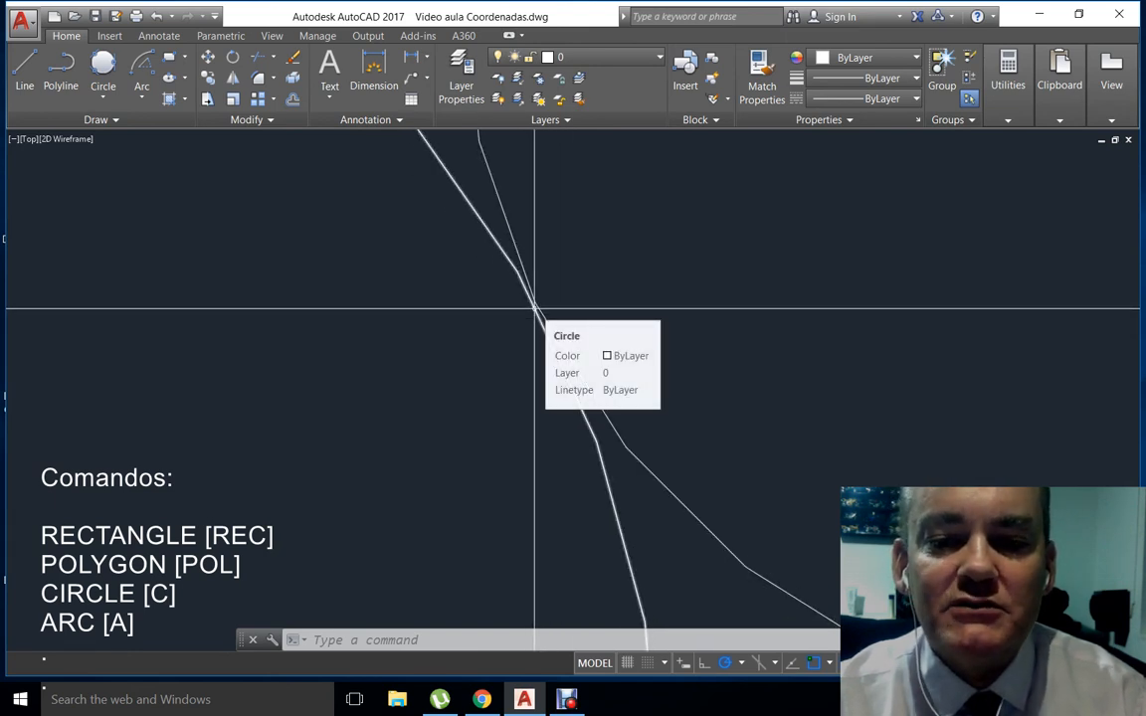
Examine the tangent point between the 2-Point circle and the uppermost circle at several zoom levels, starting from the drawing extents
{"action": "middle_click", "coordinate": [533, 311]}
{"action": "middle_click", "coordinate": [534, 312]}
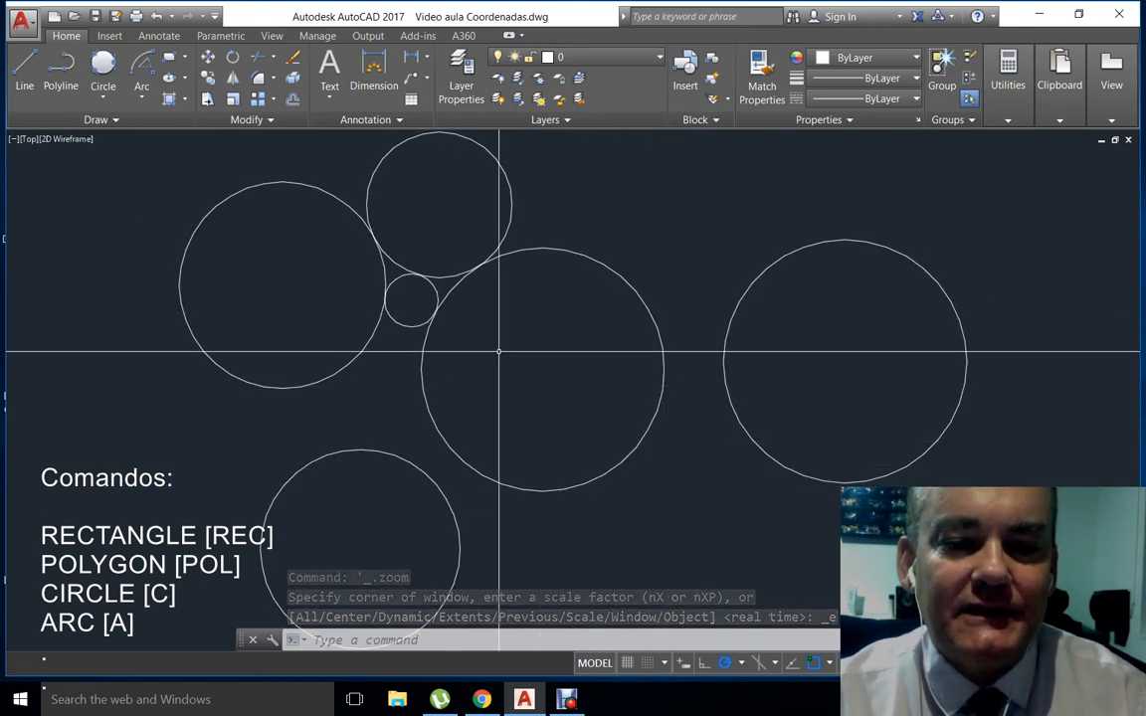
{"action": "scroll", "coordinate": [391, 284], "scroll_direction": "up", "scroll_amount": 8}
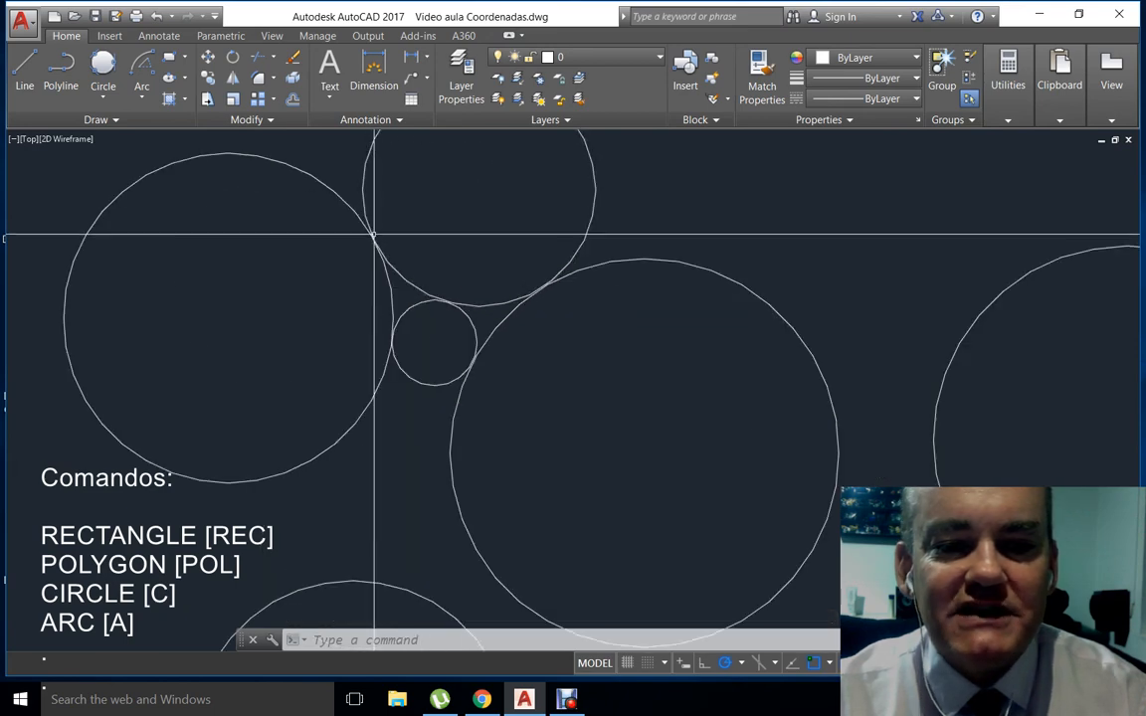
{"action": "scroll", "coordinate": [374, 253], "scroll_direction": "up", "scroll_amount": 4}
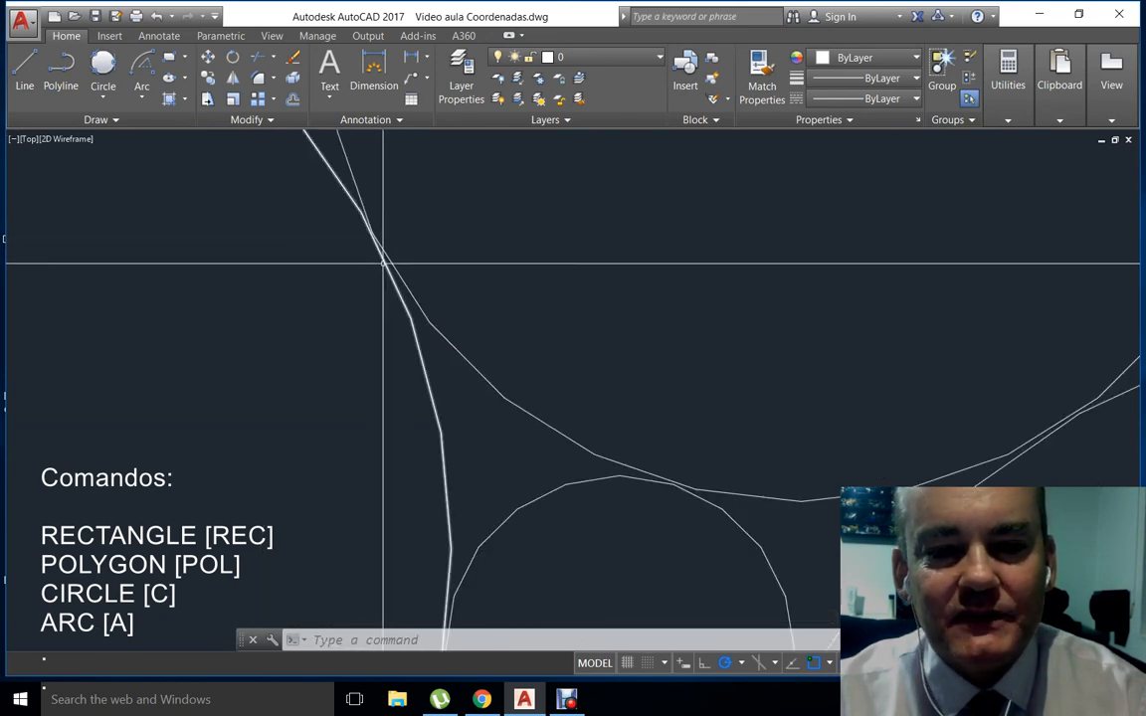
{"action": "scroll", "coordinate": [502, 326], "scroll_direction": "up", "scroll_amount": 4}
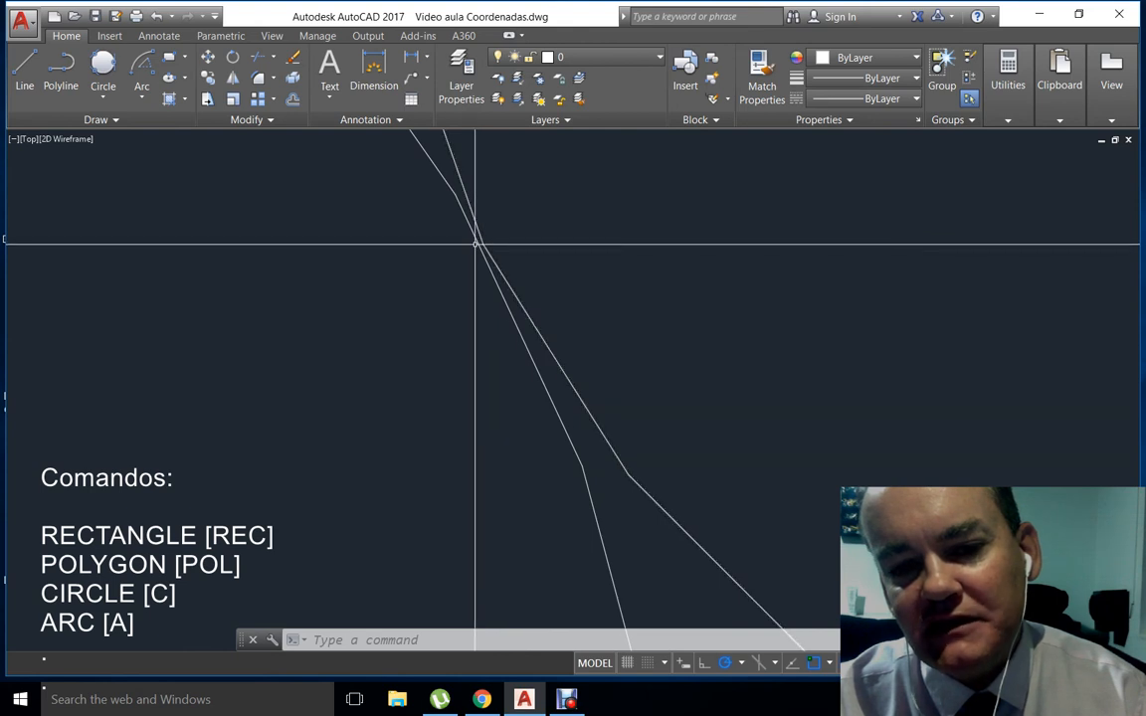
{"action": "scroll", "coordinate": [437, 321], "scroll_direction": "up", "scroll_amount": 2}
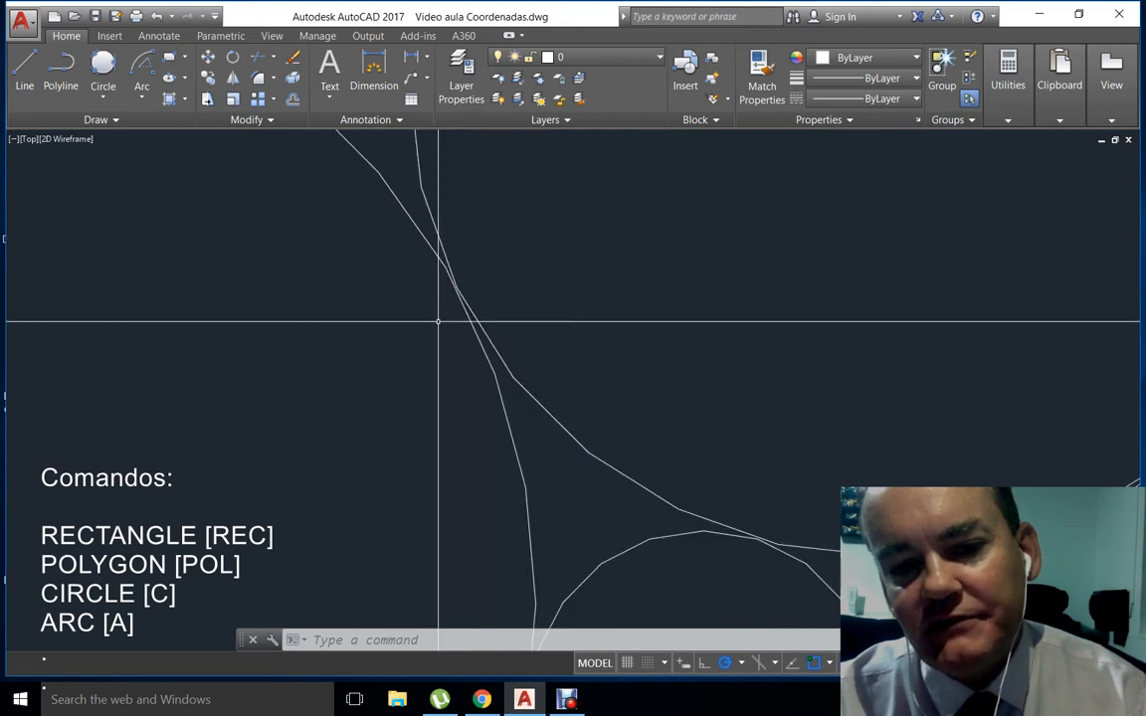
{"action": "middle_click_drag", "start_coordinate": [434, 337], "coordinate": [461, 347]}
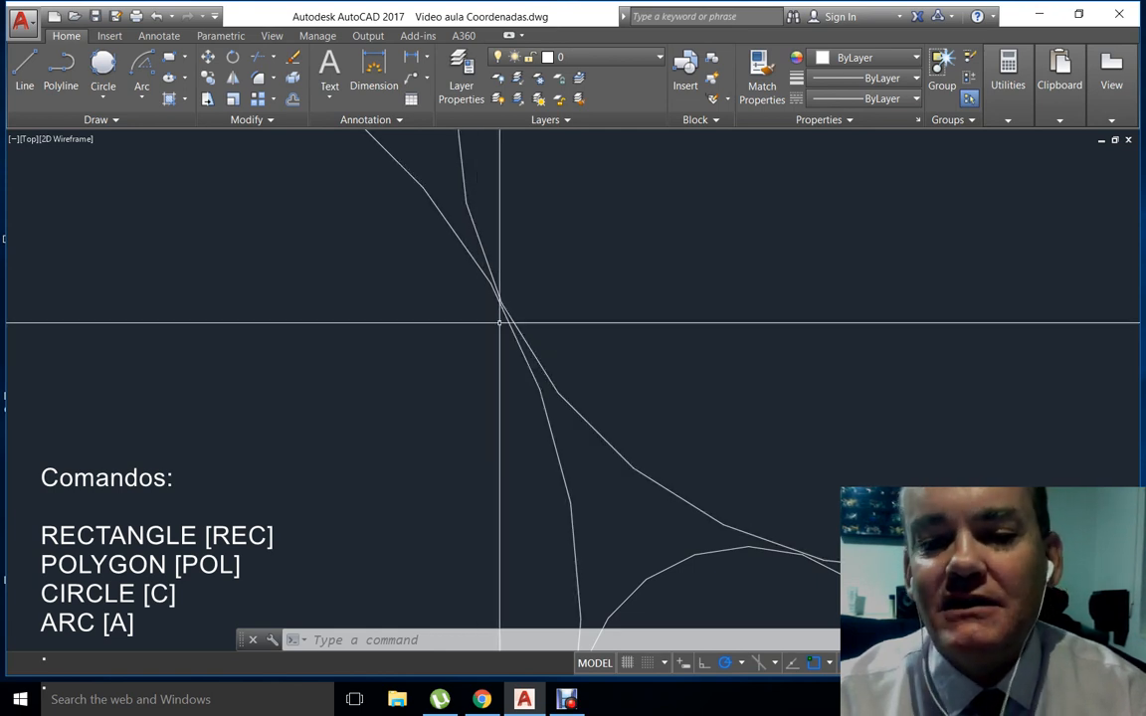
{"action": "scroll", "coordinate": [501, 329], "scroll_direction": "down", "scroll_amount": 5}
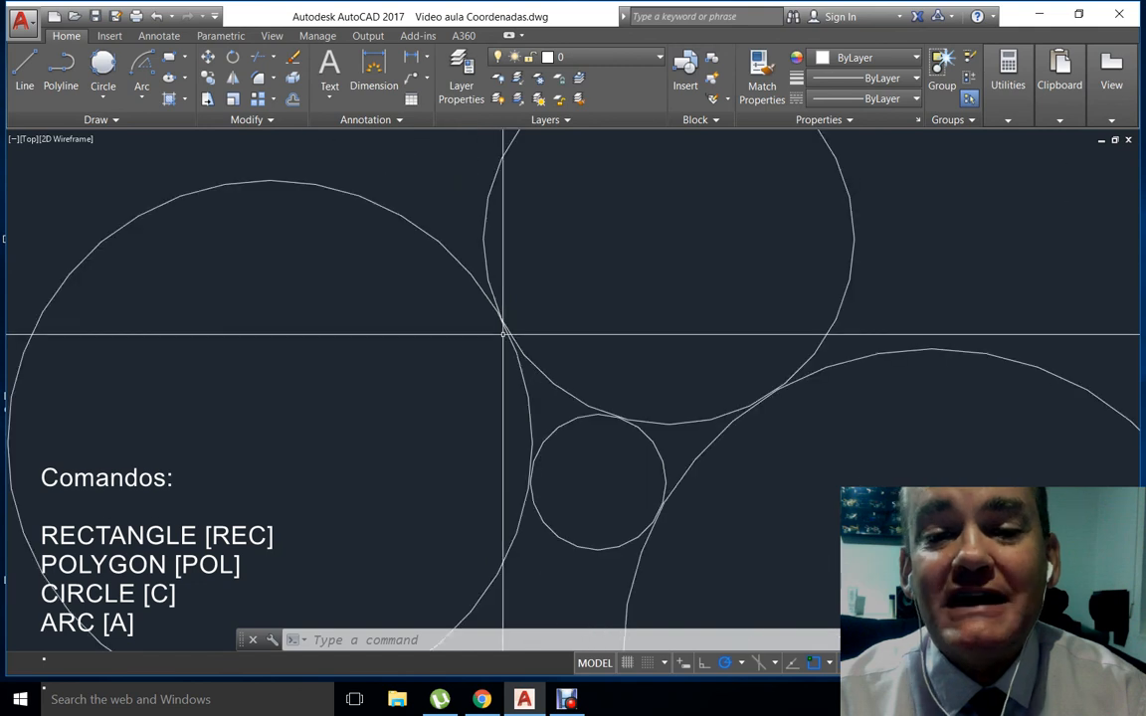
{"action": "scroll", "coordinate": [503, 334], "scroll_direction": "down", "scroll_amount": 2}
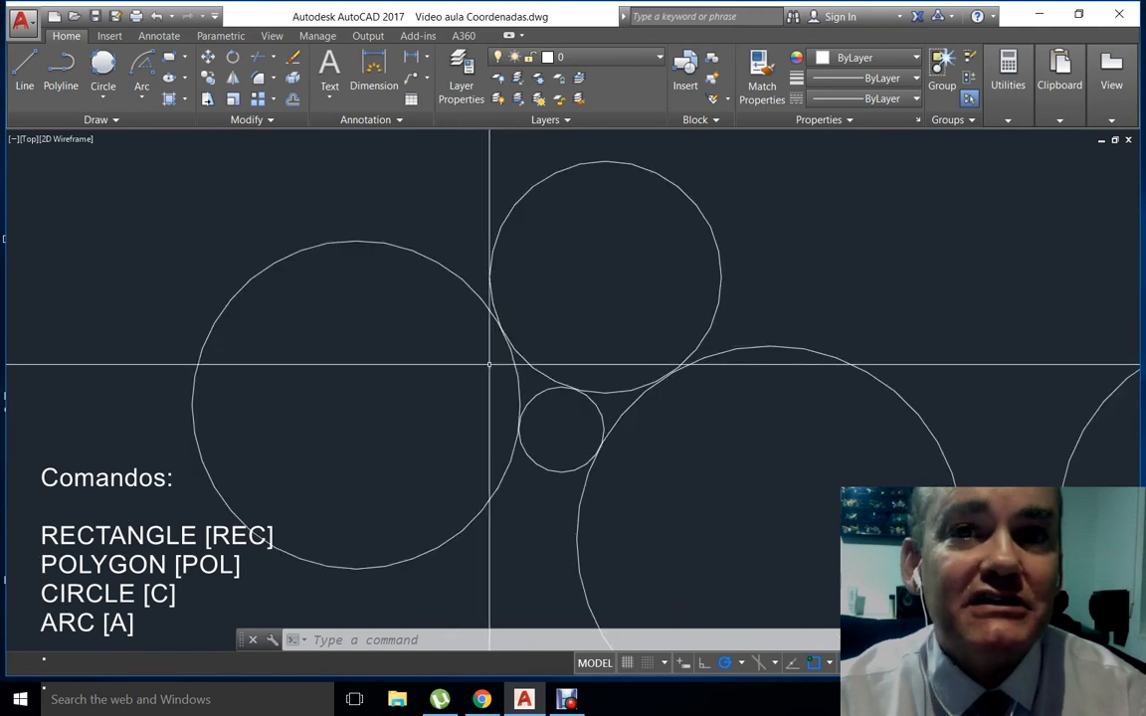
Regenerate the drawing with REGEN while zoomed in on the tangent point between the 2-Point circle and the uppermost circle
{"action": "scroll", "coordinate": [495, 340], "scroll_direction": "up", "scroll_amount": 8}
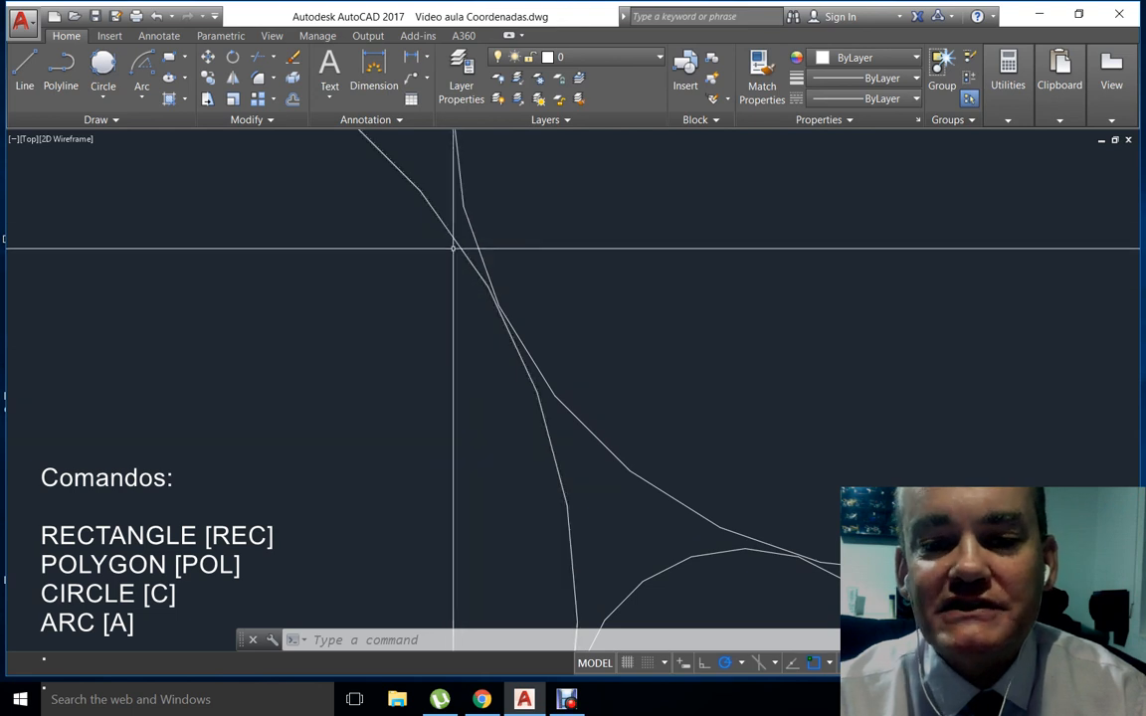
{"action": "scroll", "coordinate": [494, 319], "scroll_direction": "down", "scroll_amount": 2}
{"action": "scroll", "coordinate": [495, 338], "scroll_direction": "up", "scroll_amount": 2}
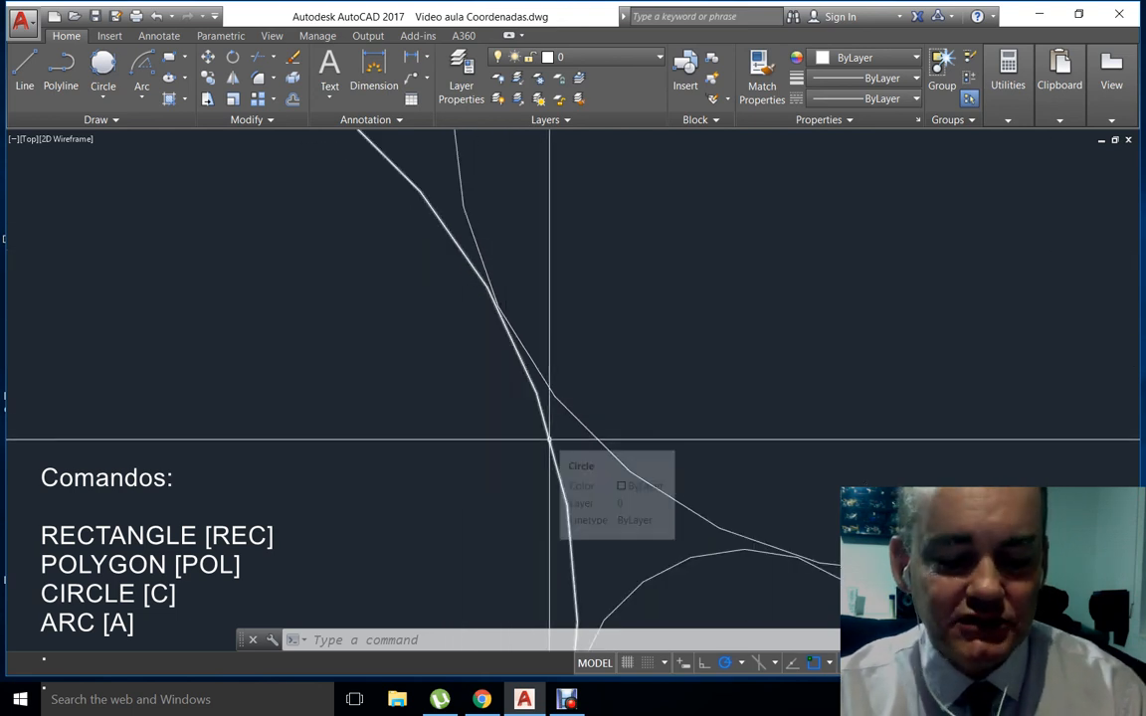
{"action": "type", "text": "re"}
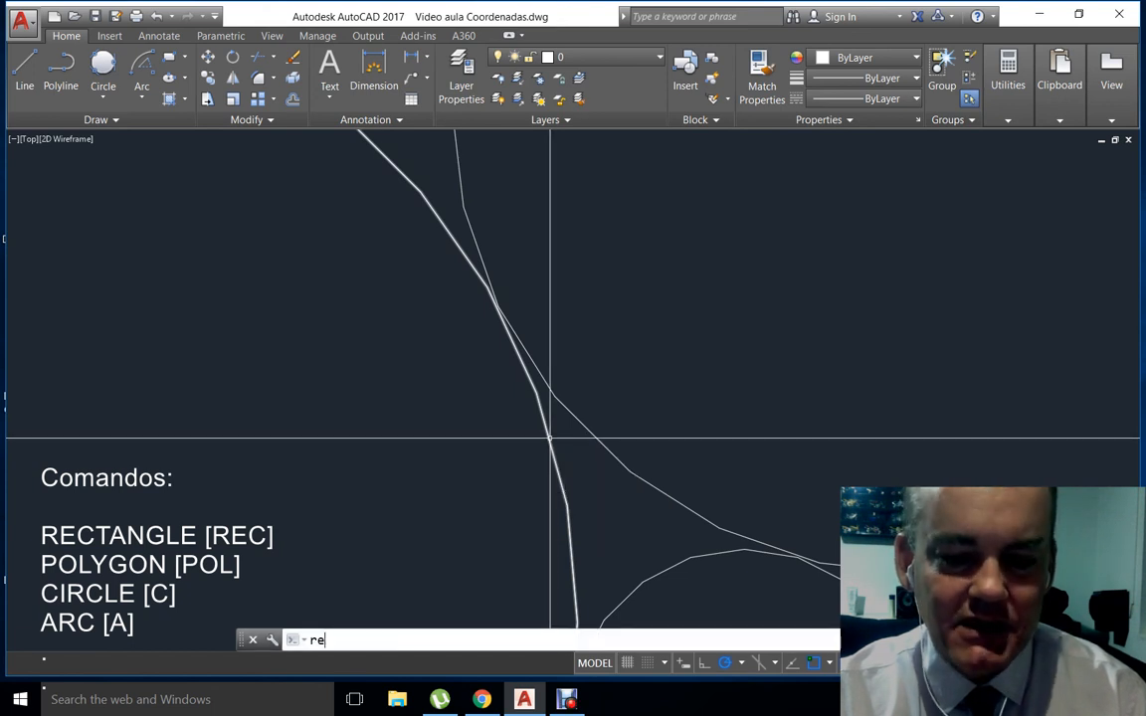
{"action": "key", "text": "Return"}
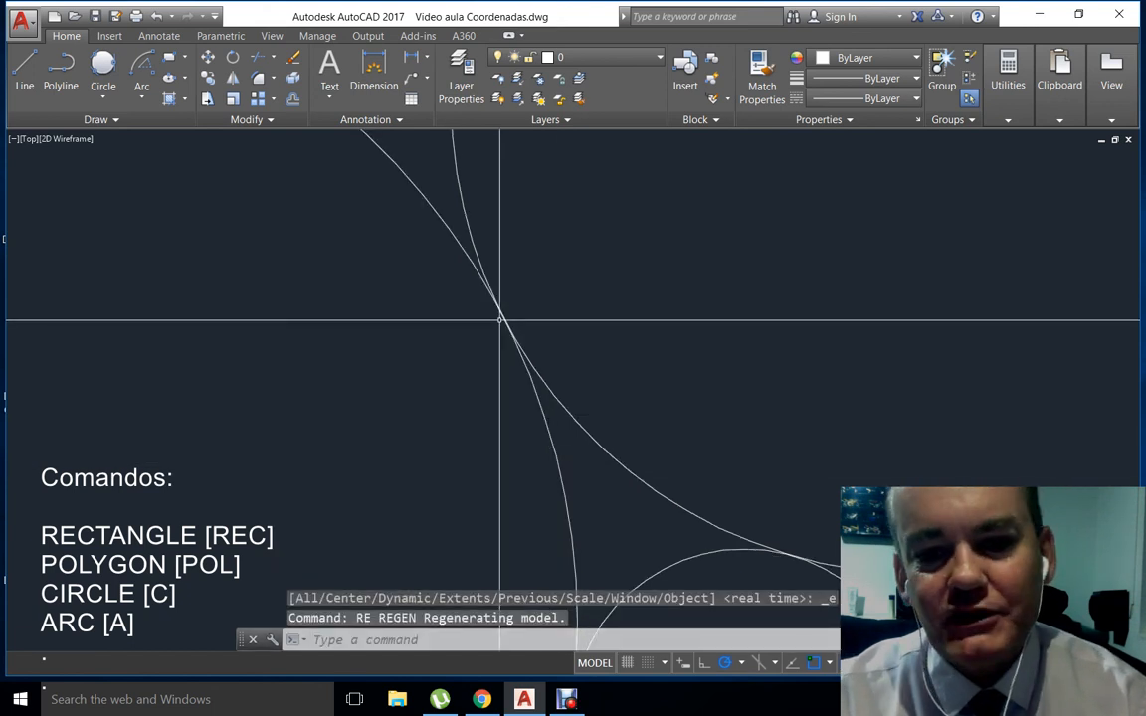
Regenerate the drawing again at a close view of the small circle's tangent point with the uppermost circle
{"action": "scroll", "coordinate": [615, 418], "scroll_direction": "down", "scroll_amount": 2}
{"action": "scroll", "coordinate": [609, 422], "scroll_direction": "up", "scroll_amount": 6}
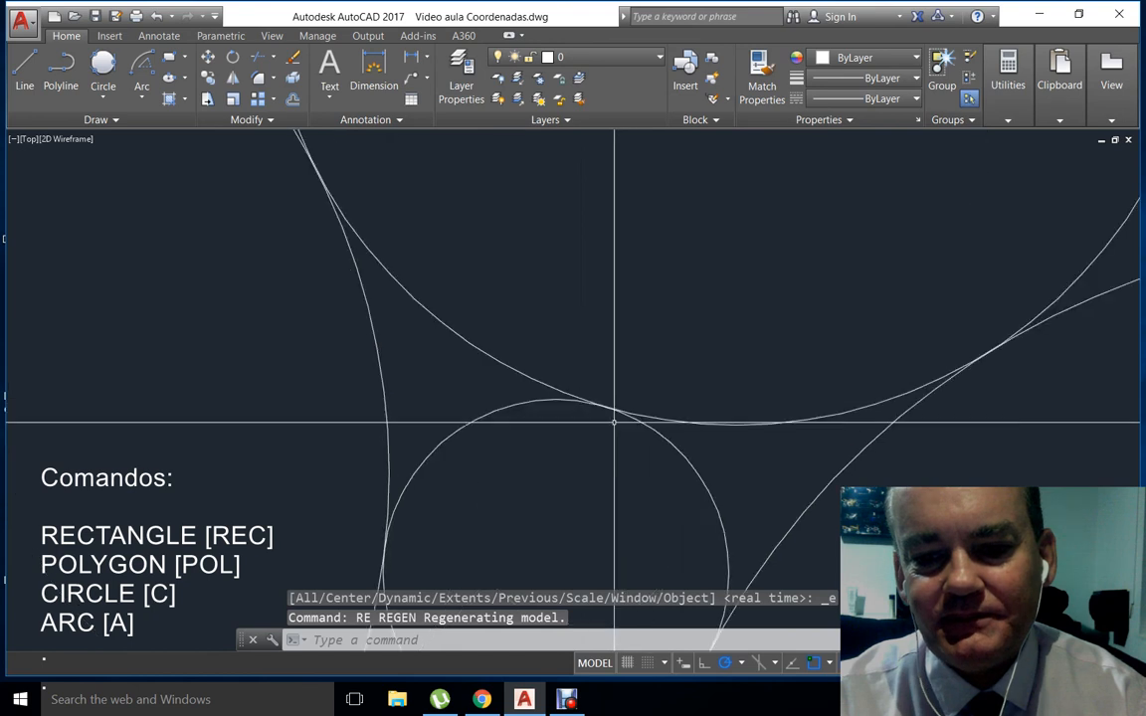
{"action": "scroll", "coordinate": [602, 413], "scroll_direction": "up", "scroll_amount": 3}
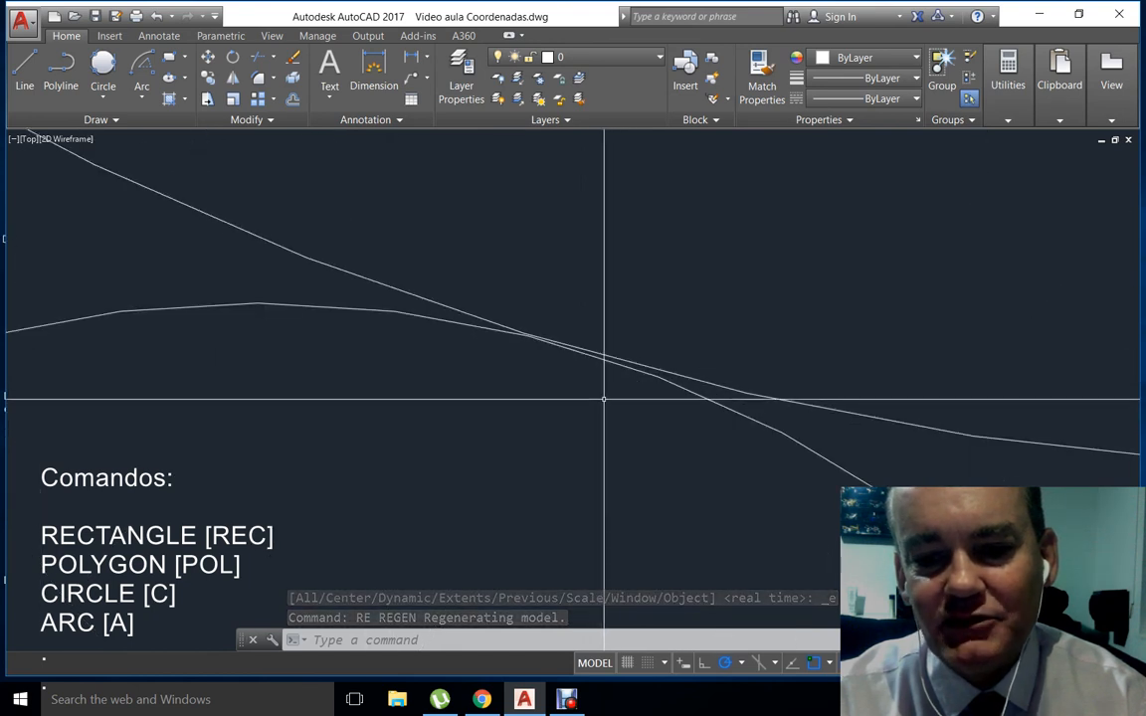
{"action": "type", "text": "Re"}
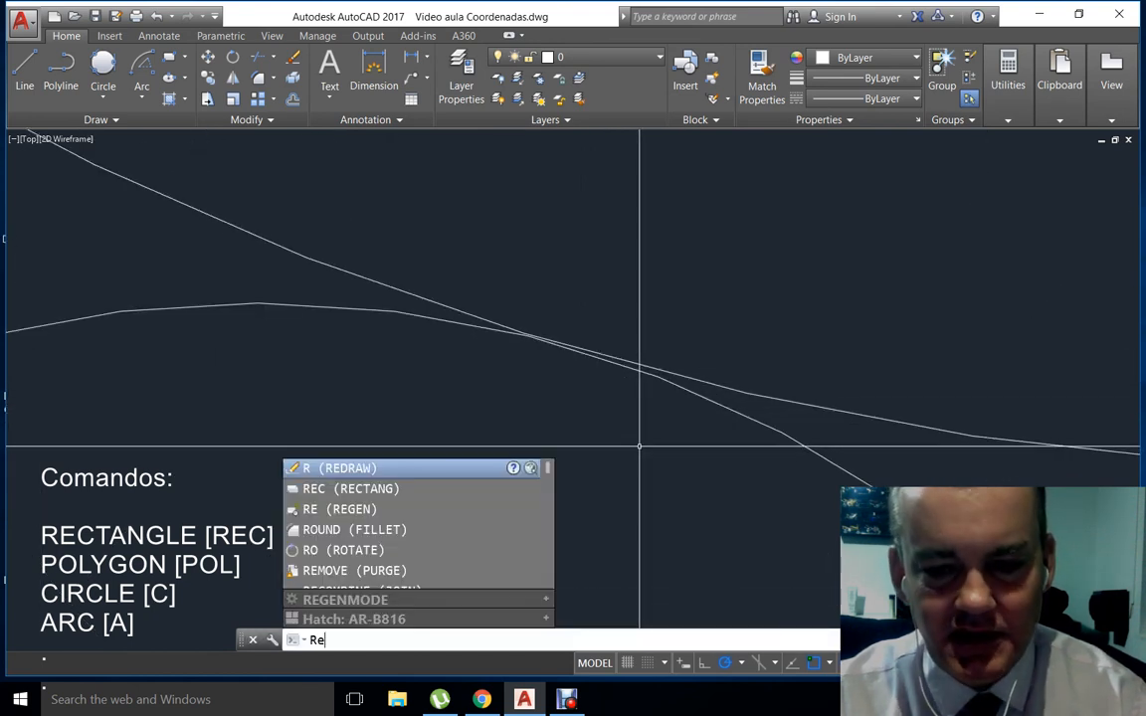
{"action": "key", "text": "Return"}
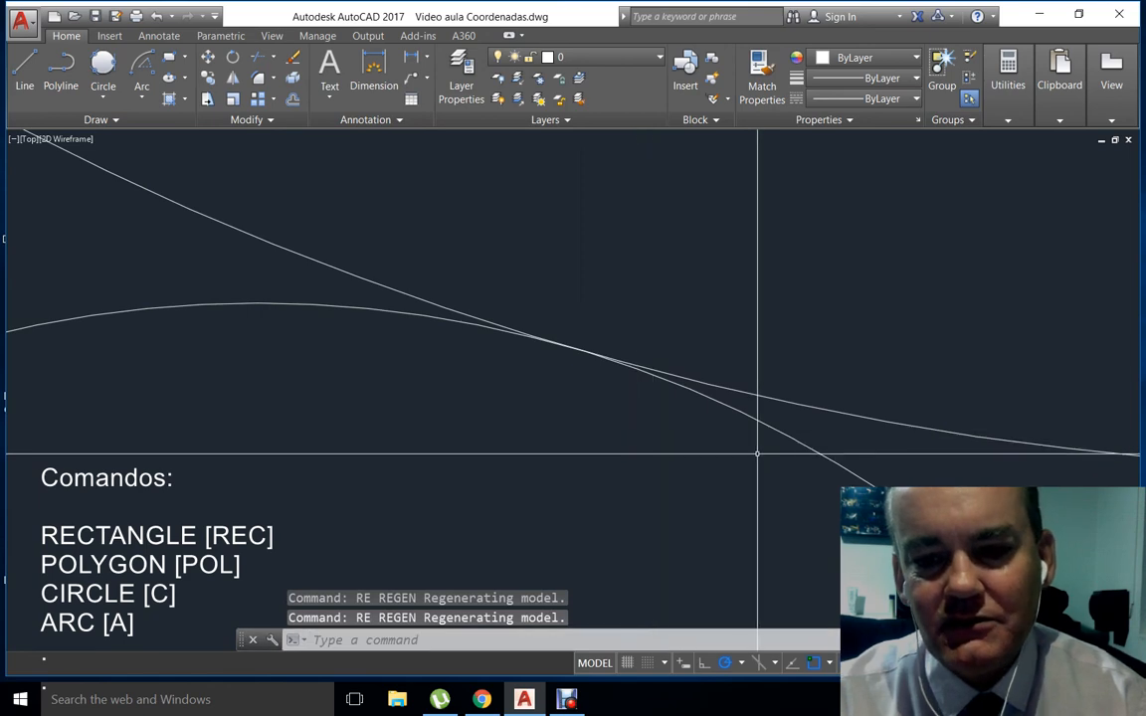
Draw a wide three-point arc in the empty area above and to the right of the rightmost circle
{"action": "scroll", "coordinate": [750, 452], "scroll_direction": "down", "scroll_amount": 6}
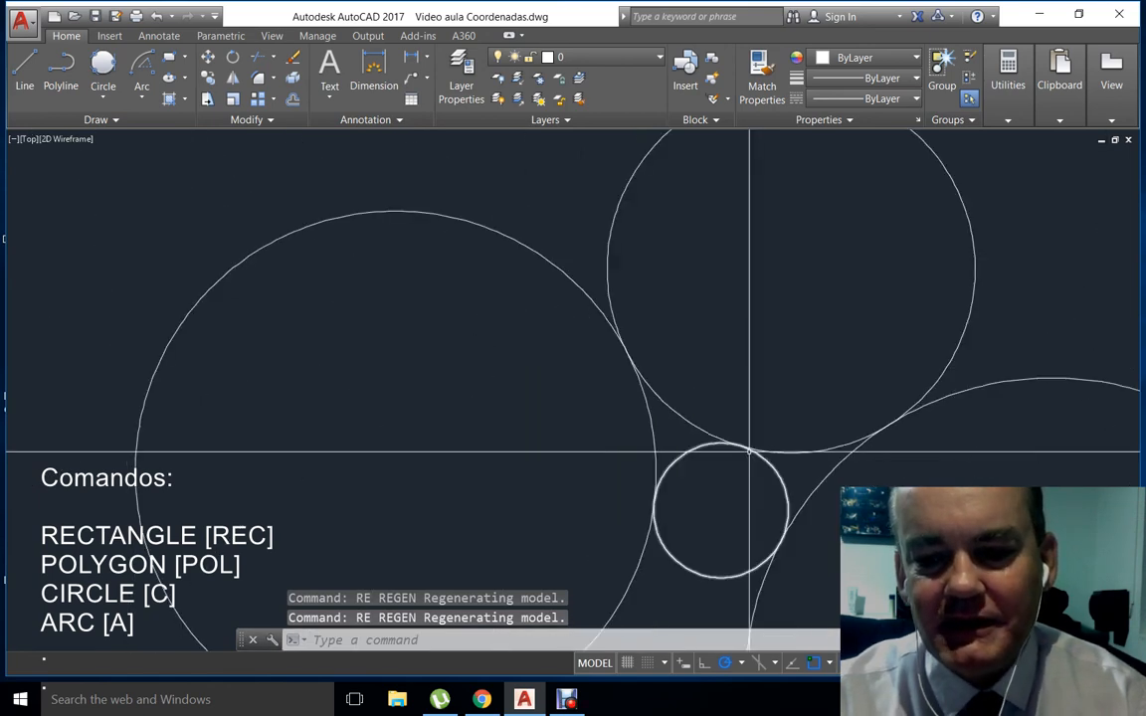
{"action": "scroll", "coordinate": [467, 288], "scroll_direction": "down", "scroll_amount": 2}
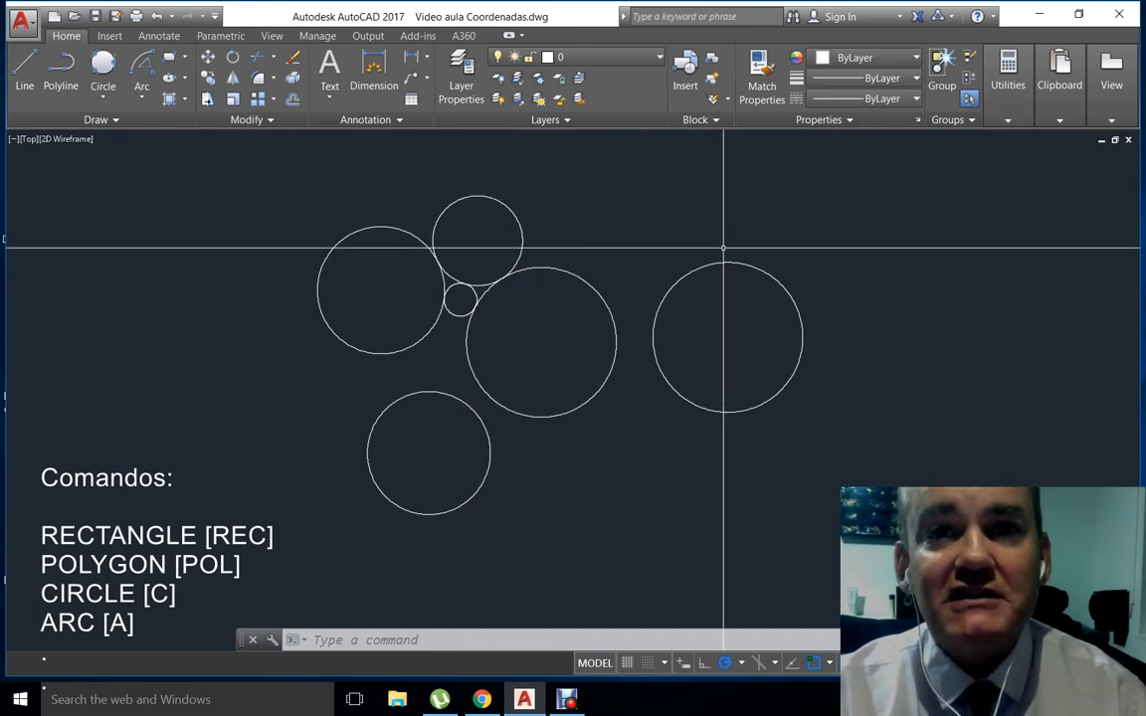
{"action": "type", "text": "A"}
{"action": "key", "text": "Return"}
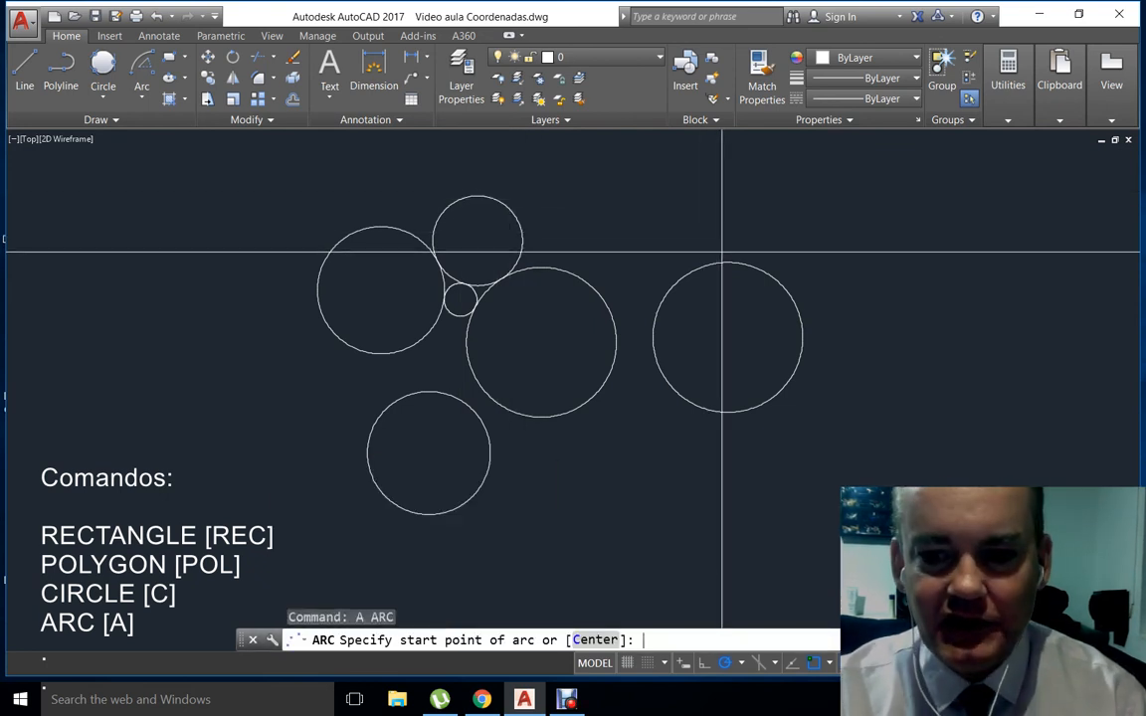
{"action": "left_click", "coordinate": [963, 245]}
{"action": "left_click", "coordinate": [869, 179]}
{"action": "left_click", "coordinate": [763, 195]}
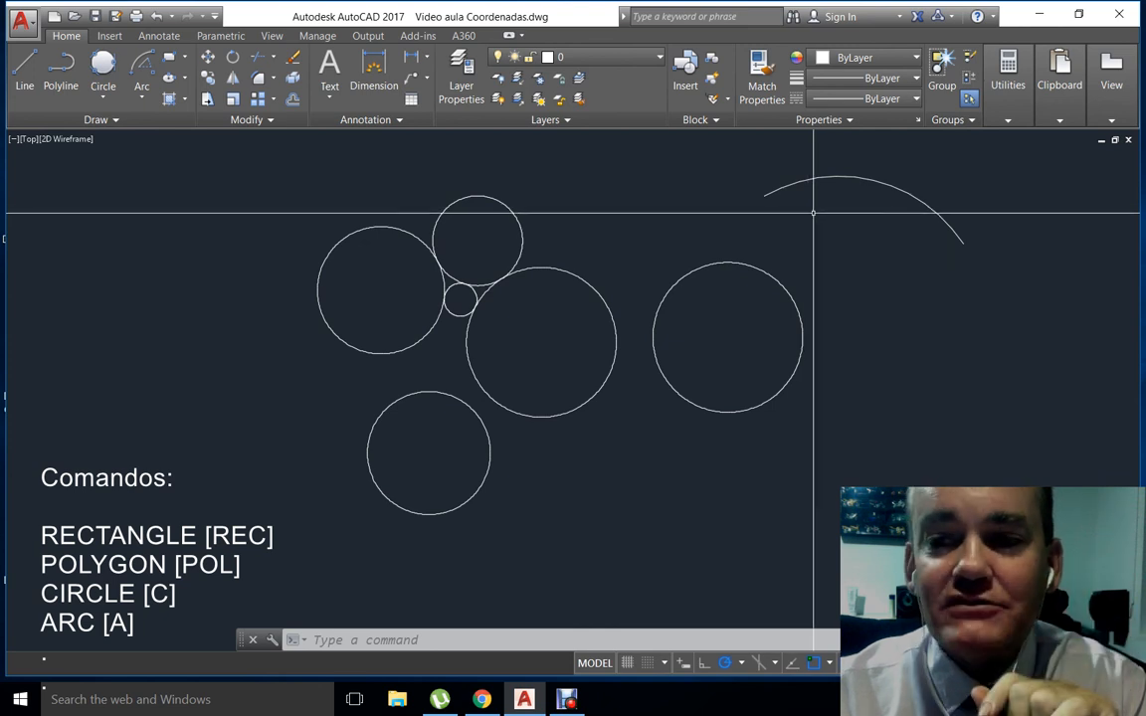
Draw two more three-point arcs beneath the first one, each slightly narrower than the one above
{"action": "type", "text": "a"}
{"action": "key", "text": "Return"}
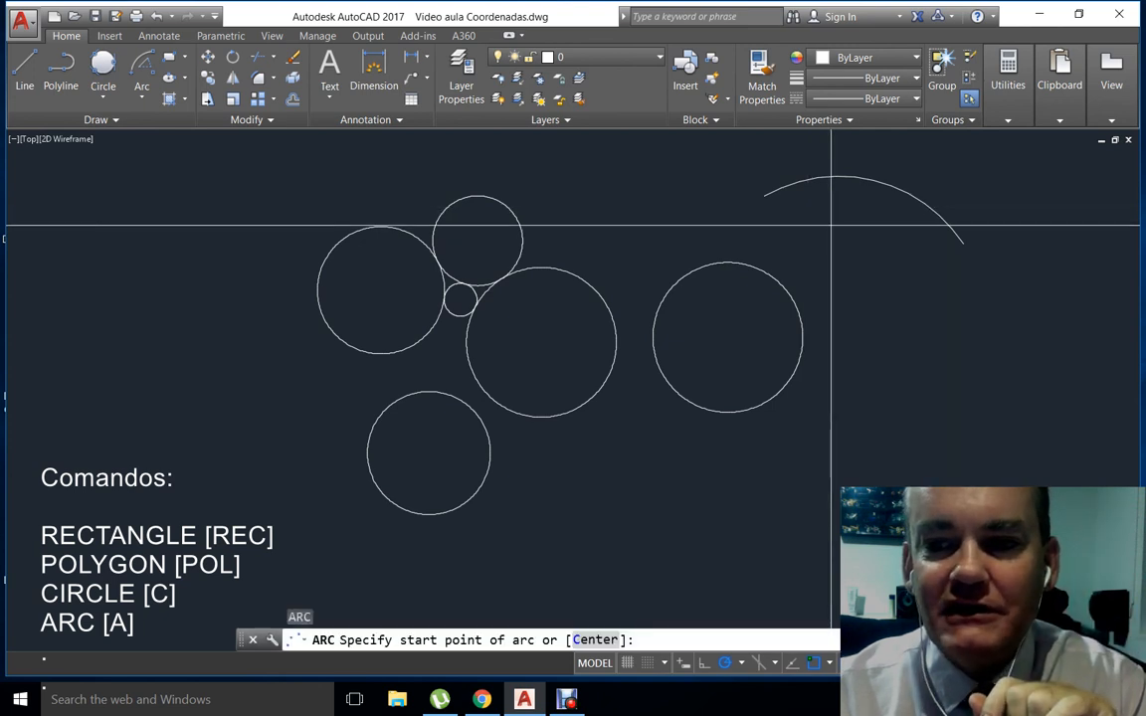
{"action": "left_click", "coordinate": [950, 252]}
{"action": "left_click", "coordinate": [866, 206]}
{"action": "left_click", "coordinate": [763, 213]}
{"action": "key", "text": "Return"}
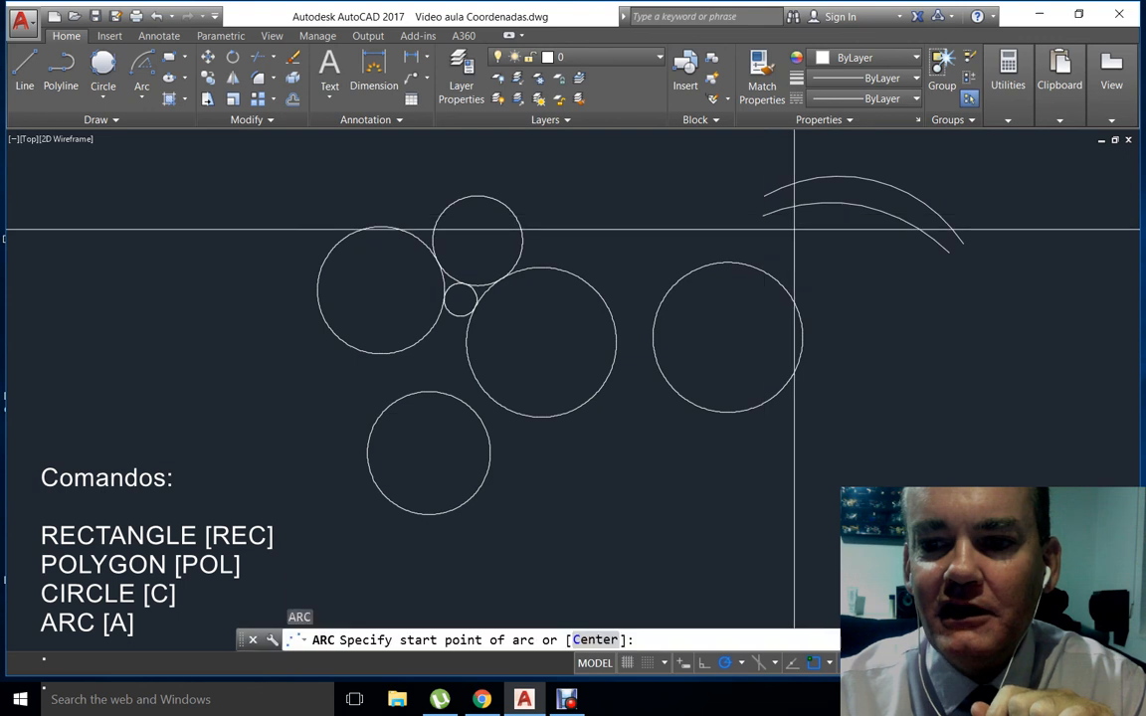
{"action": "left_click", "coordinate": [930, 260]}
{"action": "left_click", "coordinate": [855, 227]}
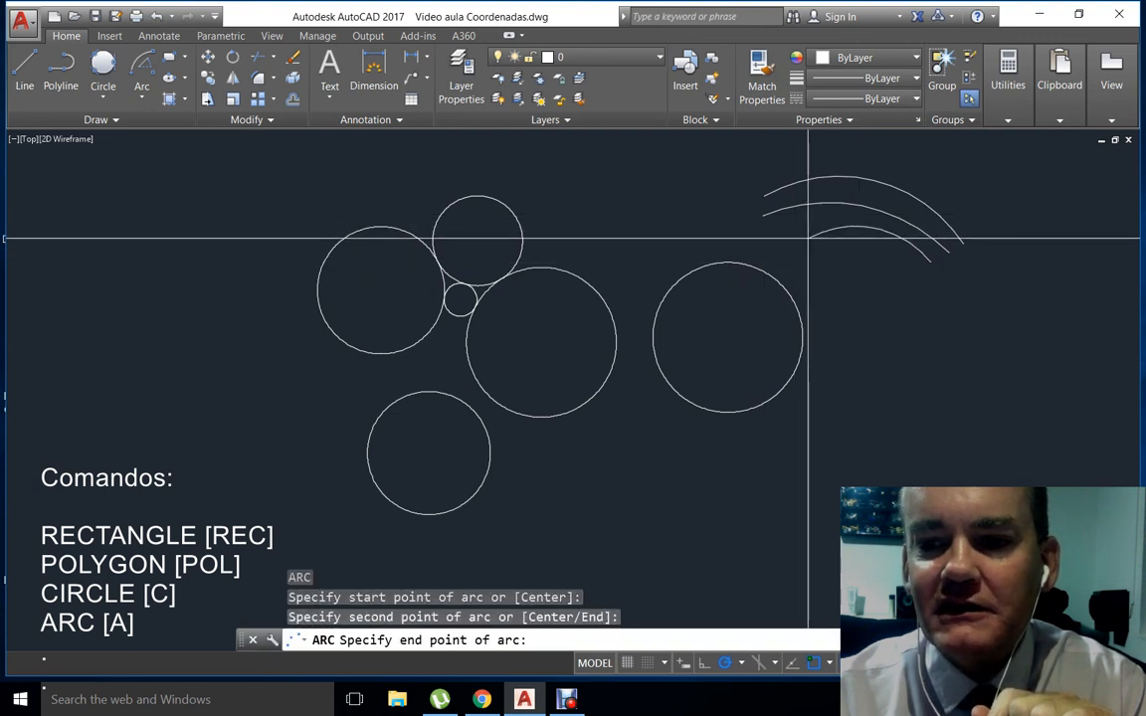
{"action": "left_click", "coordinate": [786, 241]}
Continue the stack downward with two further three-point arcs, each shorter than the previous one
{"action": "key", "text": "Return"}
{"action": "left_click", "coordinate": [915, 276]}
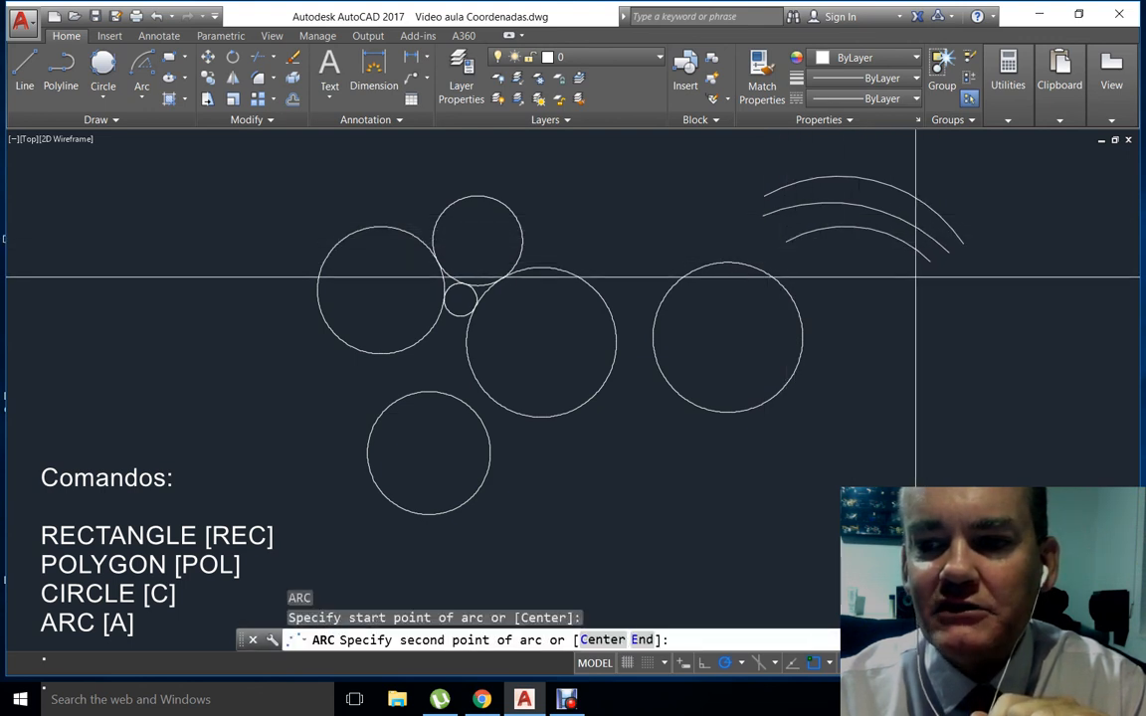
{"action": "left_click", "coordinate": [862, 253]}
{"action": "left_click", "coordinate": [811, 270]}
{"action": "key", "text": "Return"}
{"action": "left_click", "coordinate": [900, 296]}
{"action": "left_click", "coordinate": [868, 281]}
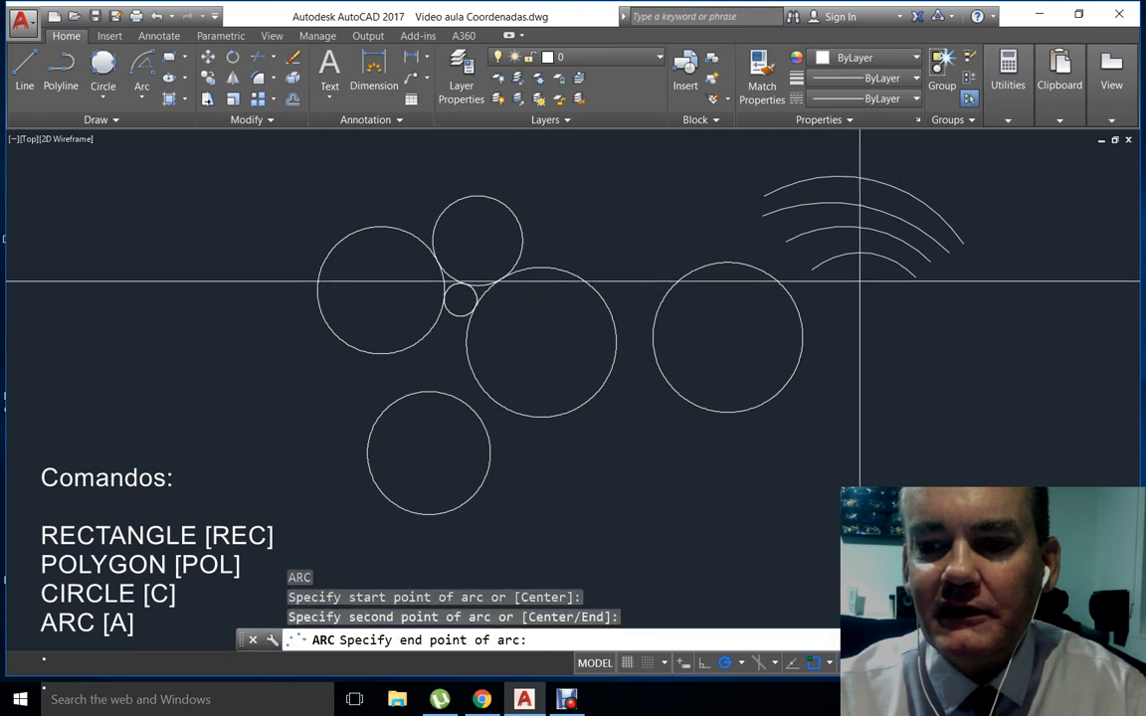
{"action": "left_click", "coordinate": [841, 299]}
Draw three small three-point arcs one below another under the stack, beside the rightmost circle
{"action": "key", "text": "Return"}
{"action": "left_click", "coordinate": [886, 310]}
{"action": "left_click", "coordinate": [870, 312]}
{"action": "left_click", "coordinate": [849, 329]}
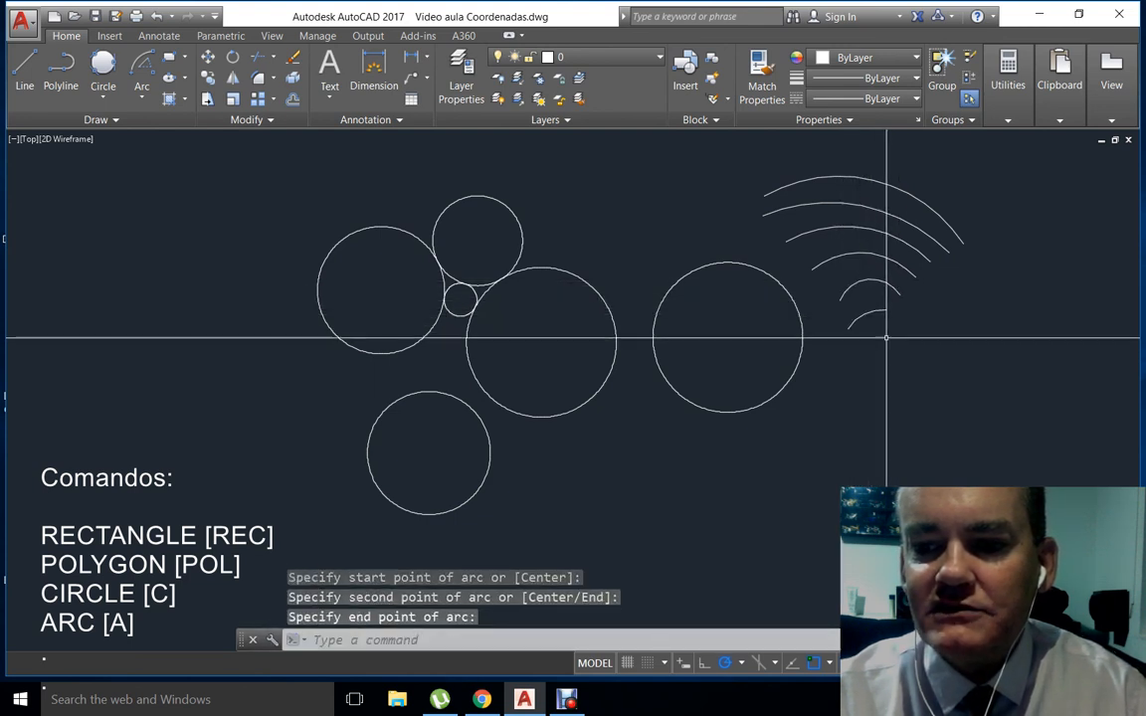
{"action": "key", "text": "Return"}
{"action": "left_click", "coordinate": [885, 331]}
{"action": "left_click", "coordinate": [867, 334]}
{"action": "left_click", "coordinate": [849, 345]}
{"action": "key", "text": "Return"}
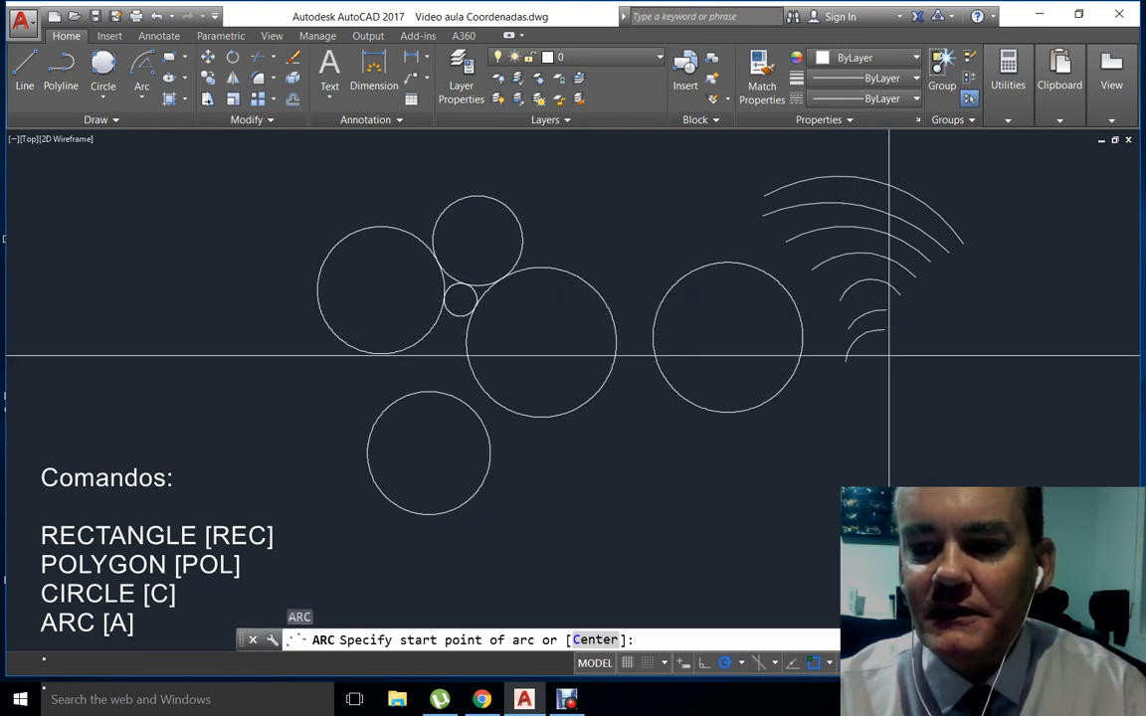
{"action": "left_click", "coordinate": [888, 350]}
{"action": "left_click", "coordinate": [871, 350]}
{"action": "left_click", "coordinate": [845, 364]}
Finish the arc series with two tiny three-point arcs stepping down and to the right
{"action": "key", "text": "Return"}
{"action": "left_click", "coordinate": [902, 372]}
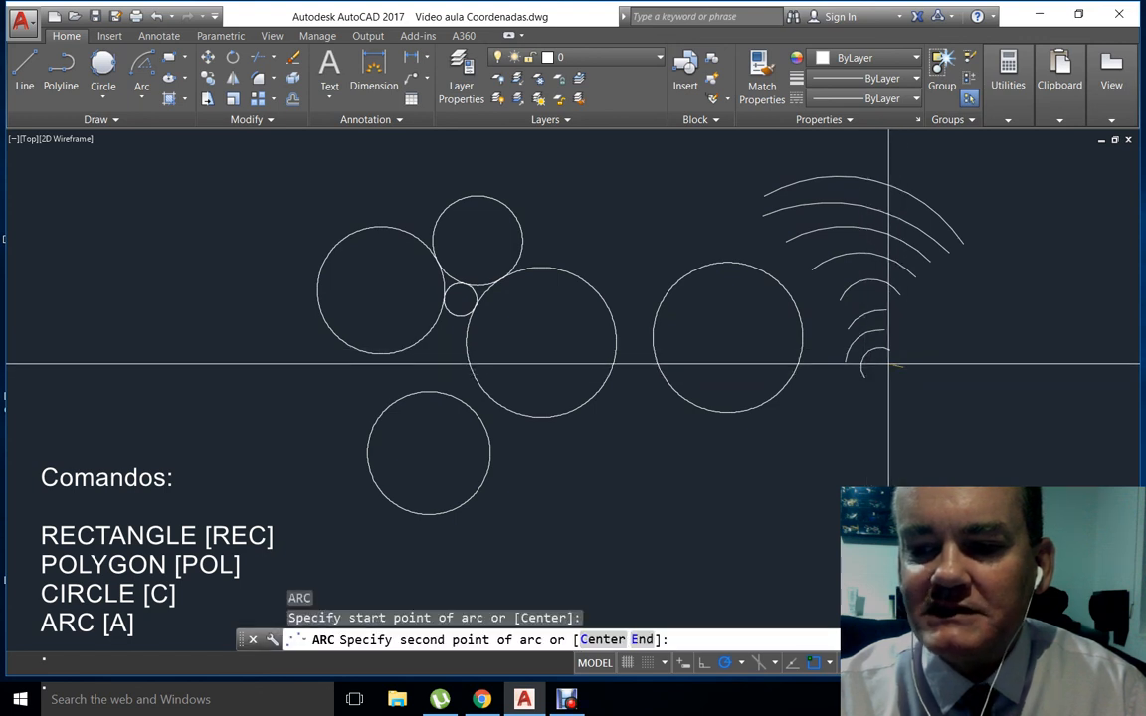
{"action": "left_click", "coordinate": [880, 375]}
{"action": "left_click", "coordinate": [886, 388]}
{"action": "key", "text": "Return"}
{"action": "left_click", "coordinate": [916, 392]}
{"action": "left_click", "coordinate": [901, 383]}
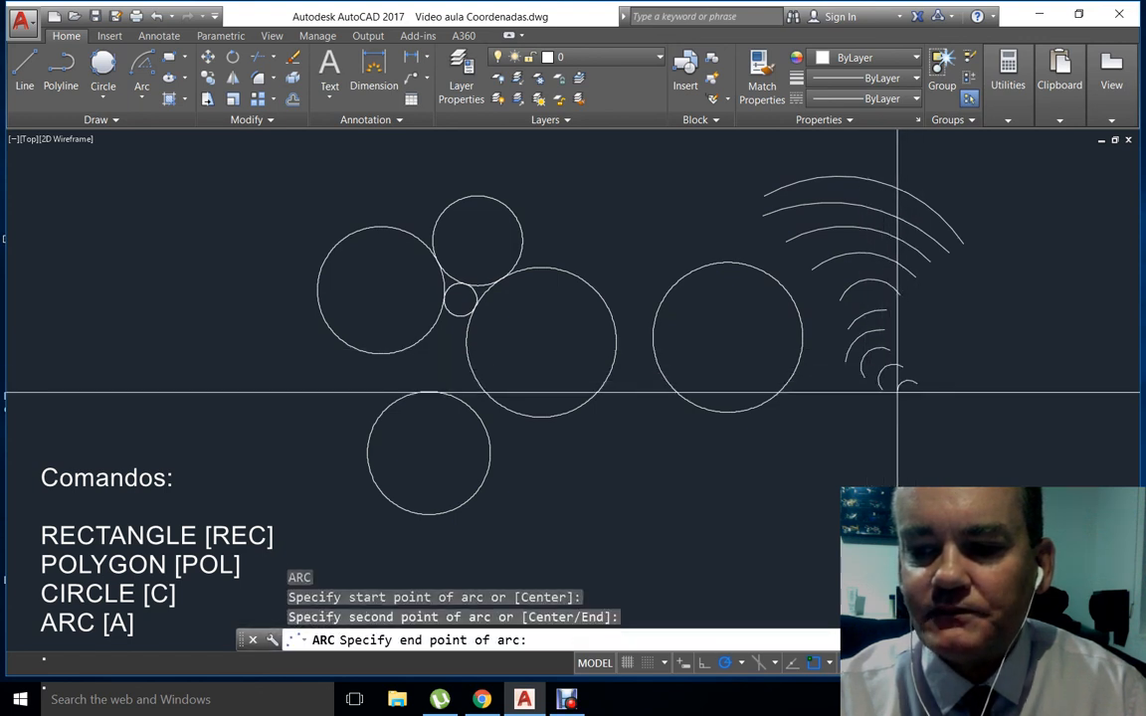
{"action": "left_click", "coordinate": [892, 405]}
Draw a Start, Center, End arc in the empty area to the left of the 2-Point circle, with its center below the curve
{"action": "key", "text": "Return"}
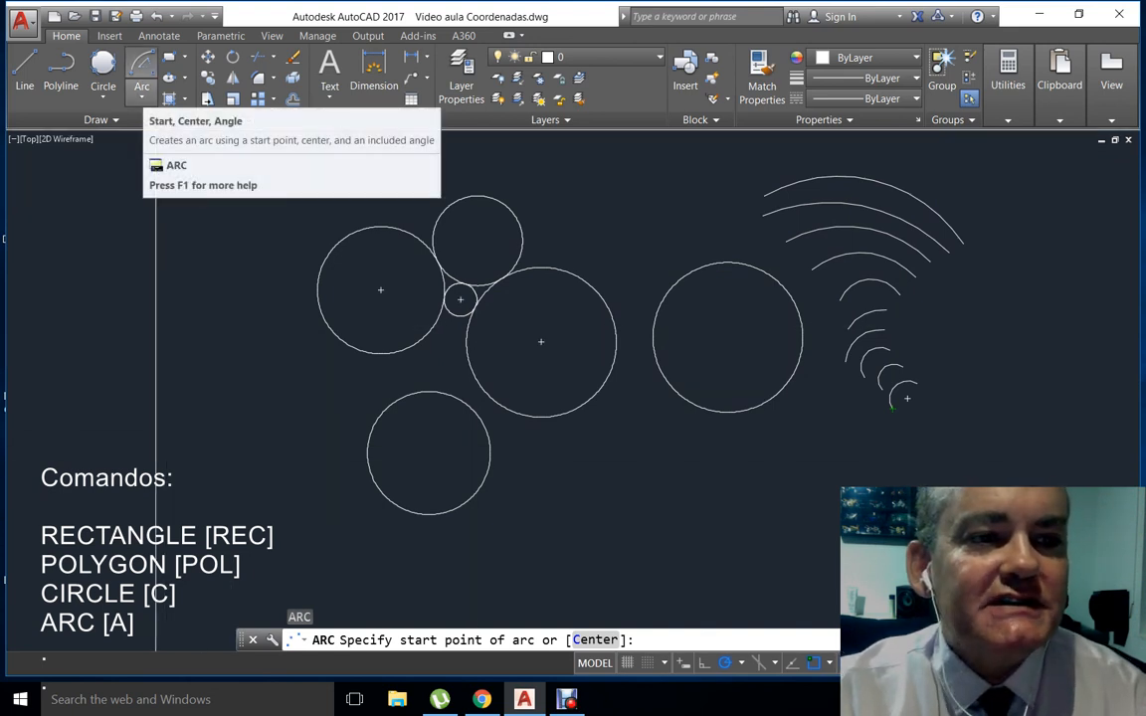
{"action": "left_click", "coordinate": [141, 97]}
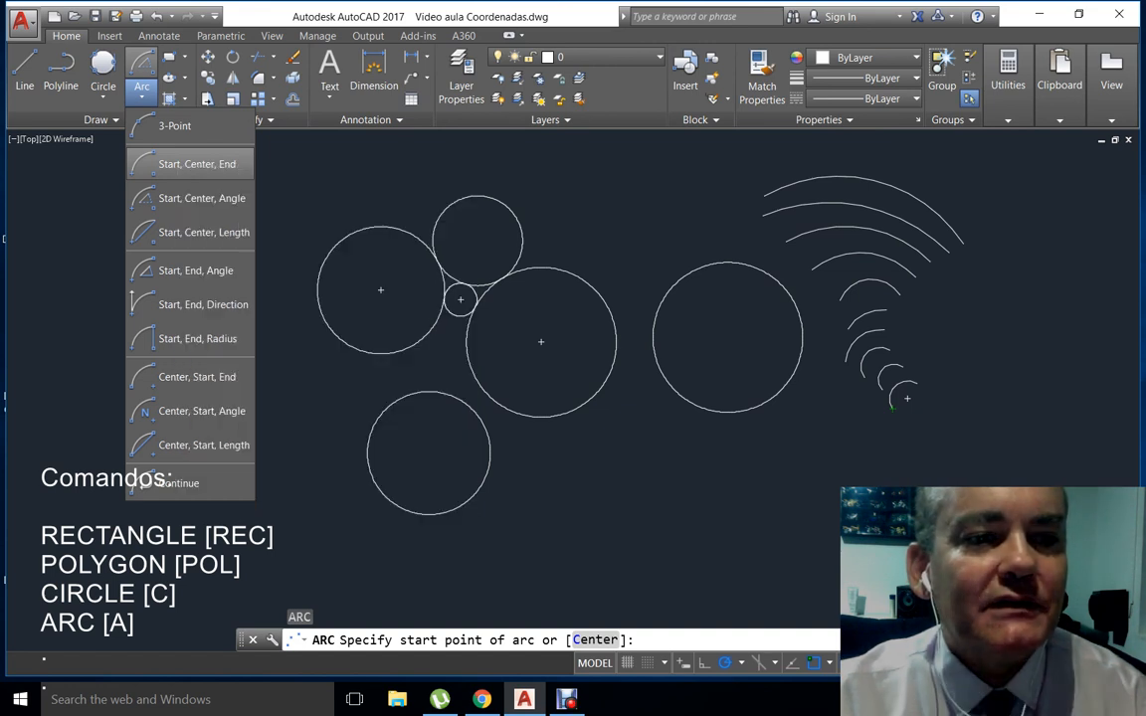
{"action": "left_click", "coordinate": [189, 164]}
{"action": "left_click", "coordinate": [267, 239]}
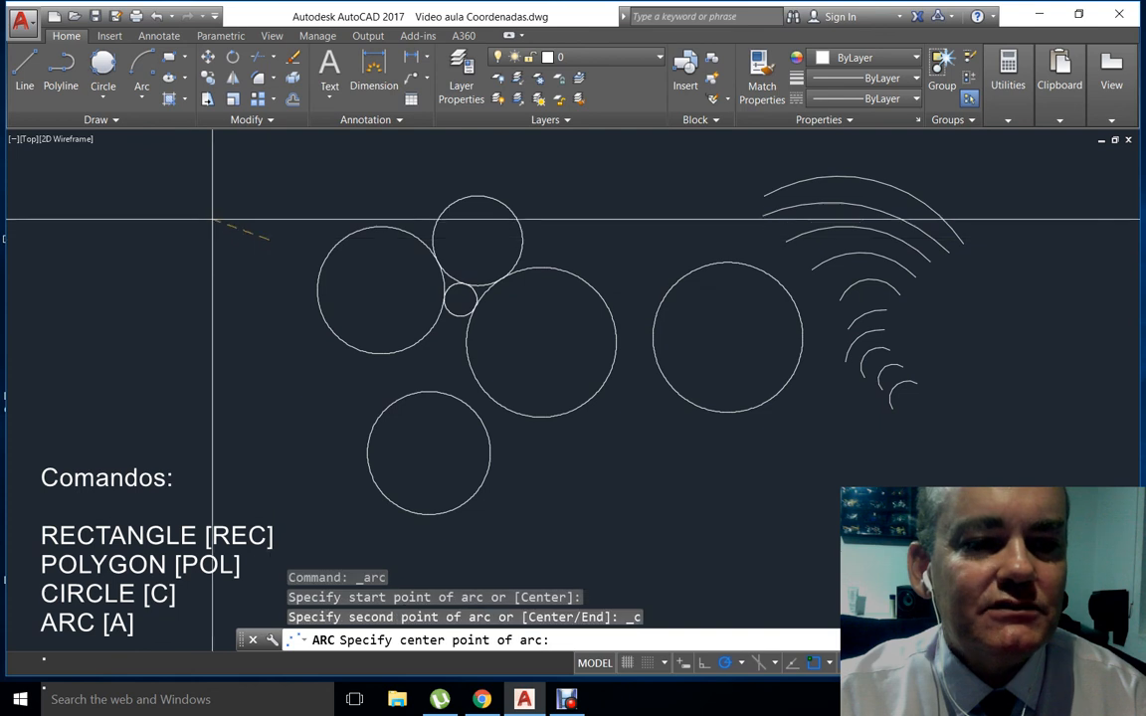
{"action": "left_click", "coordinate": [203, 321]}
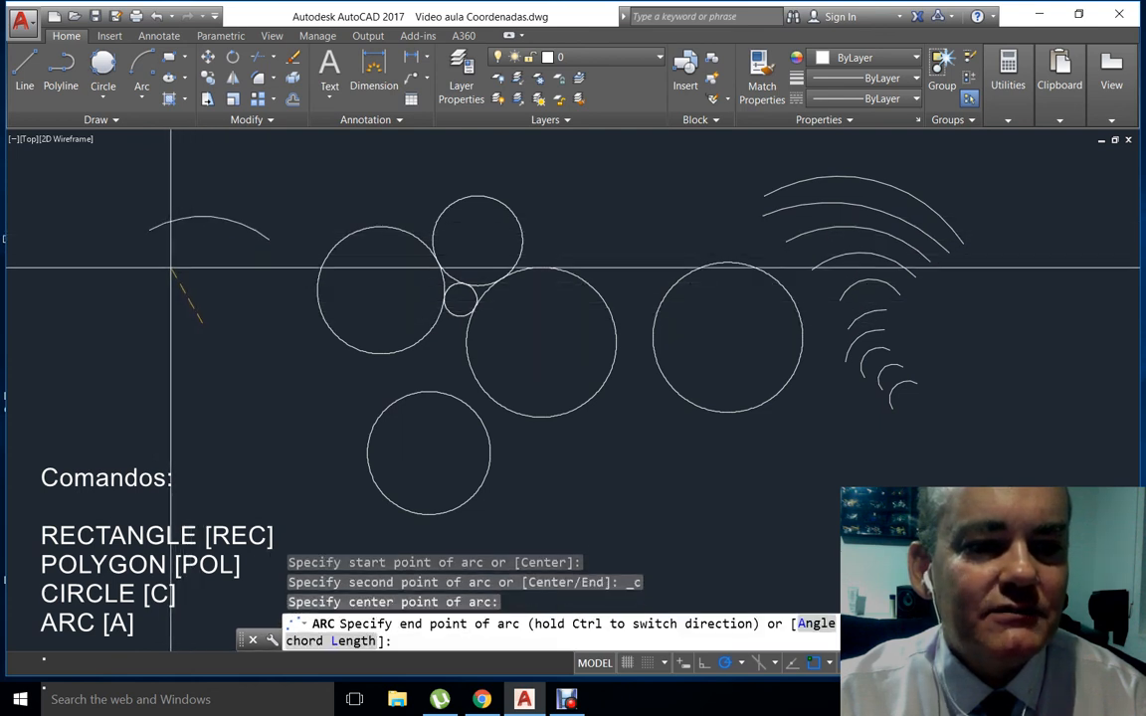
{"action": "left_click", "coordinate": [130, 242]}
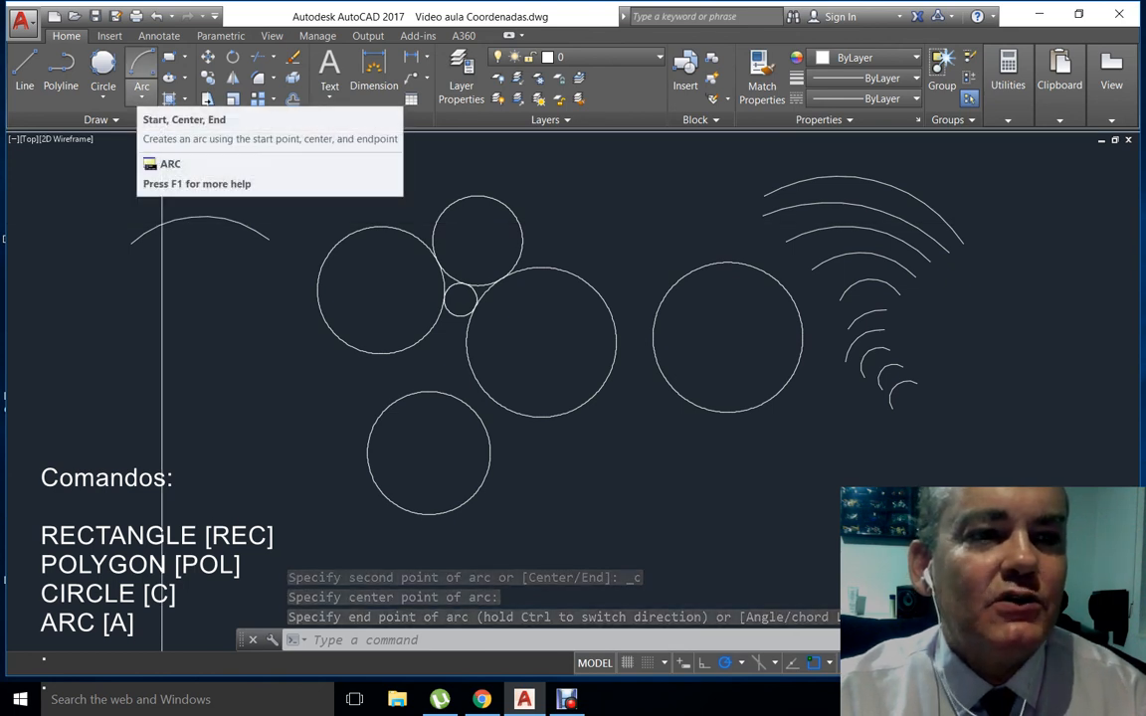
Open the list of arc construction methods
{"action": "left_click", "coordinate": [141, 98]}
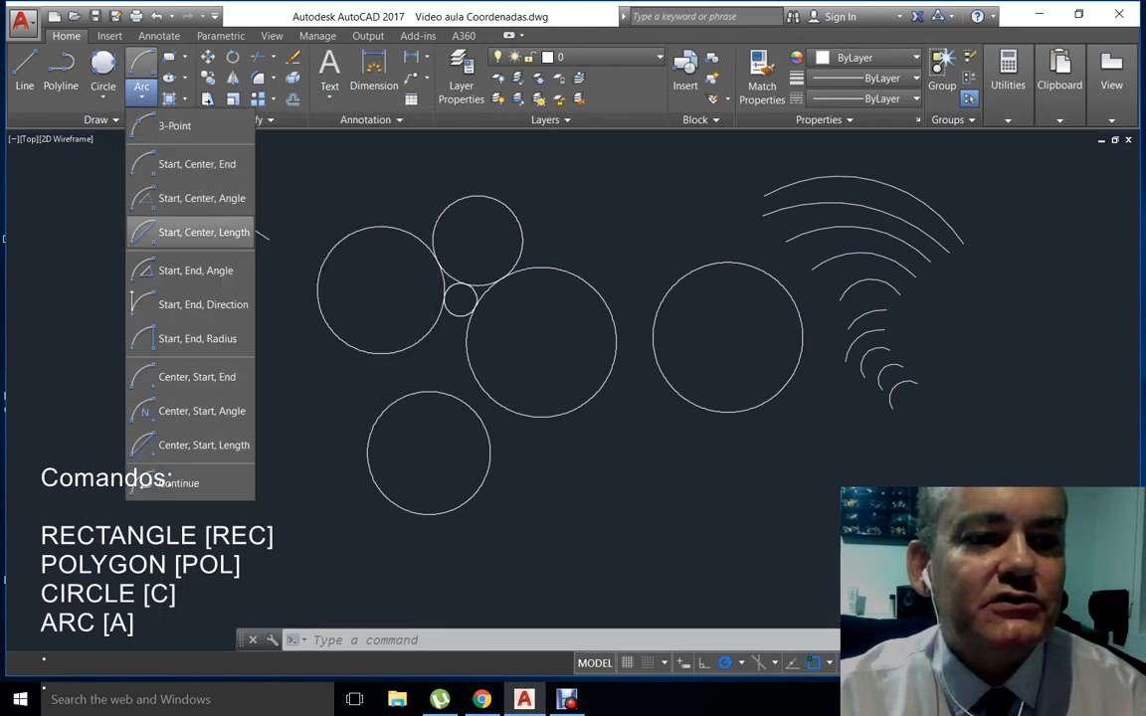